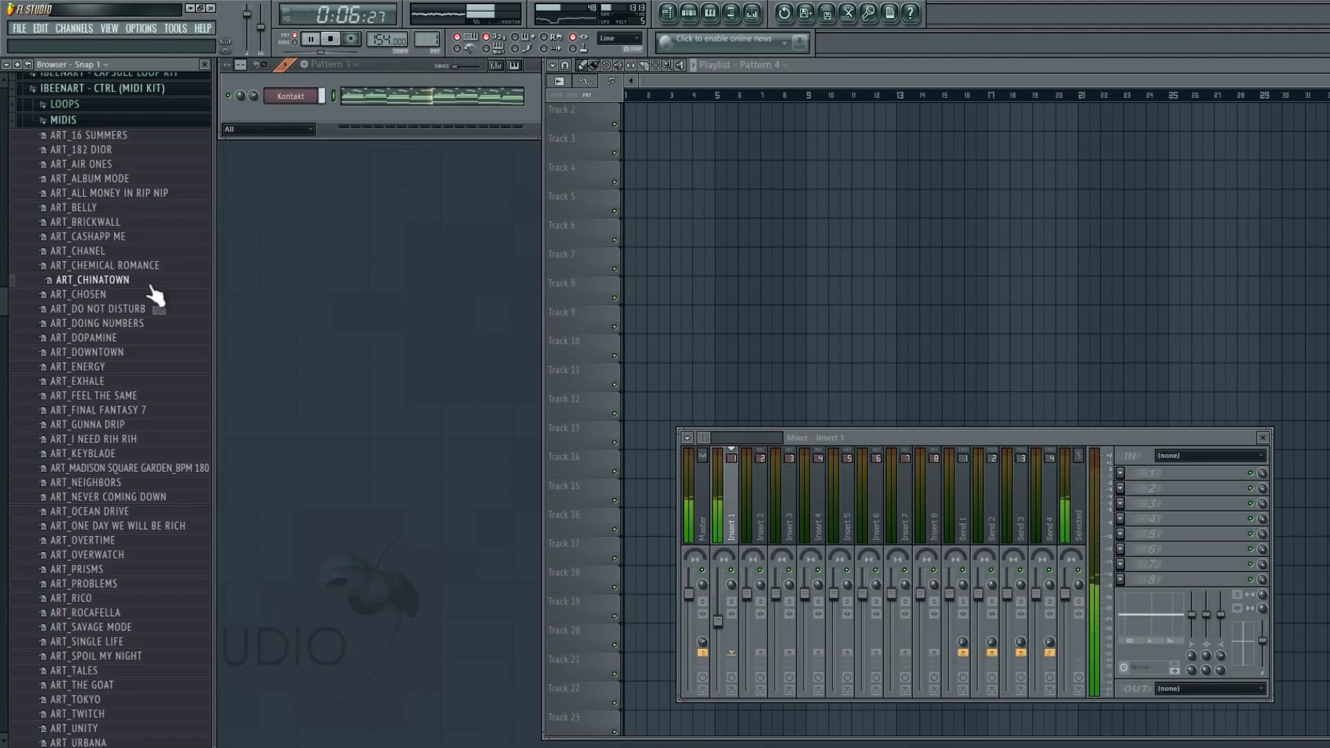
- Audition MIDI melodies from the browser and preview the Kontakt Hybrid Keys instrument on its channel
left_click(149, 295)
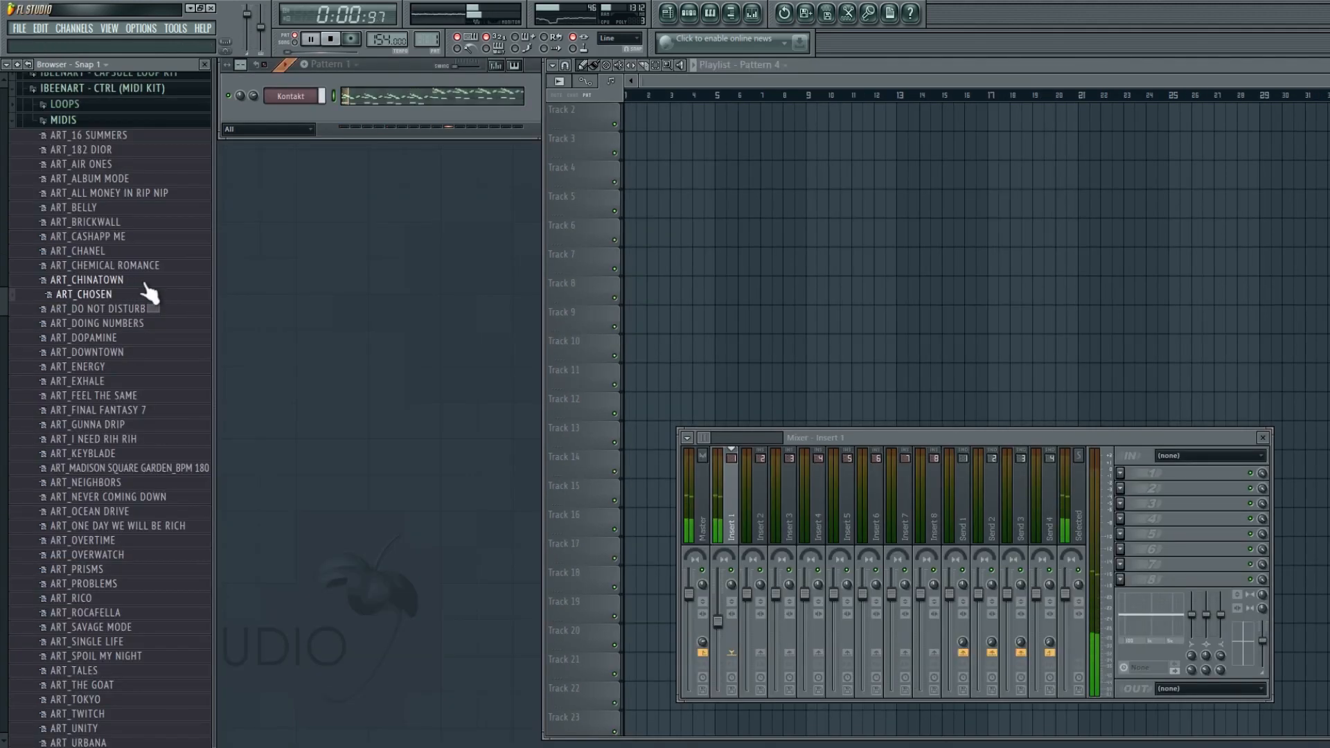
key("Down")
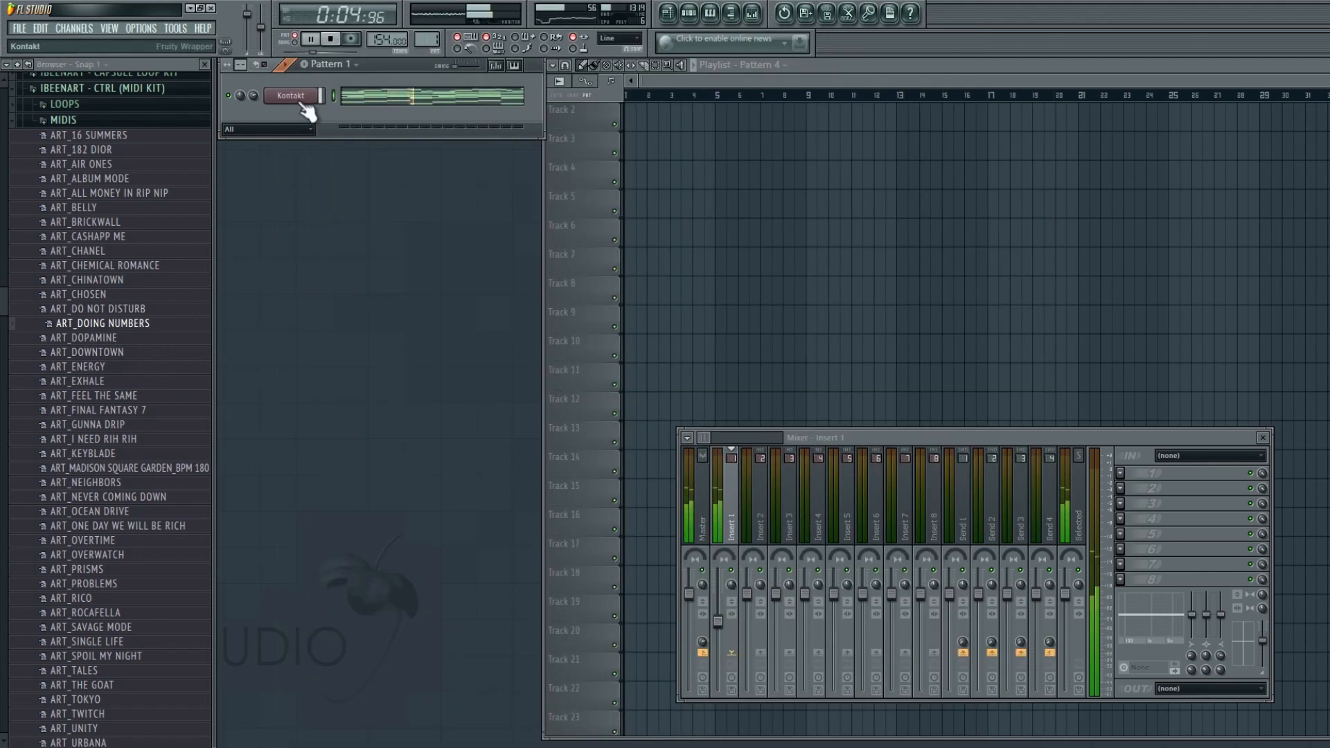
left_click(291, 96)
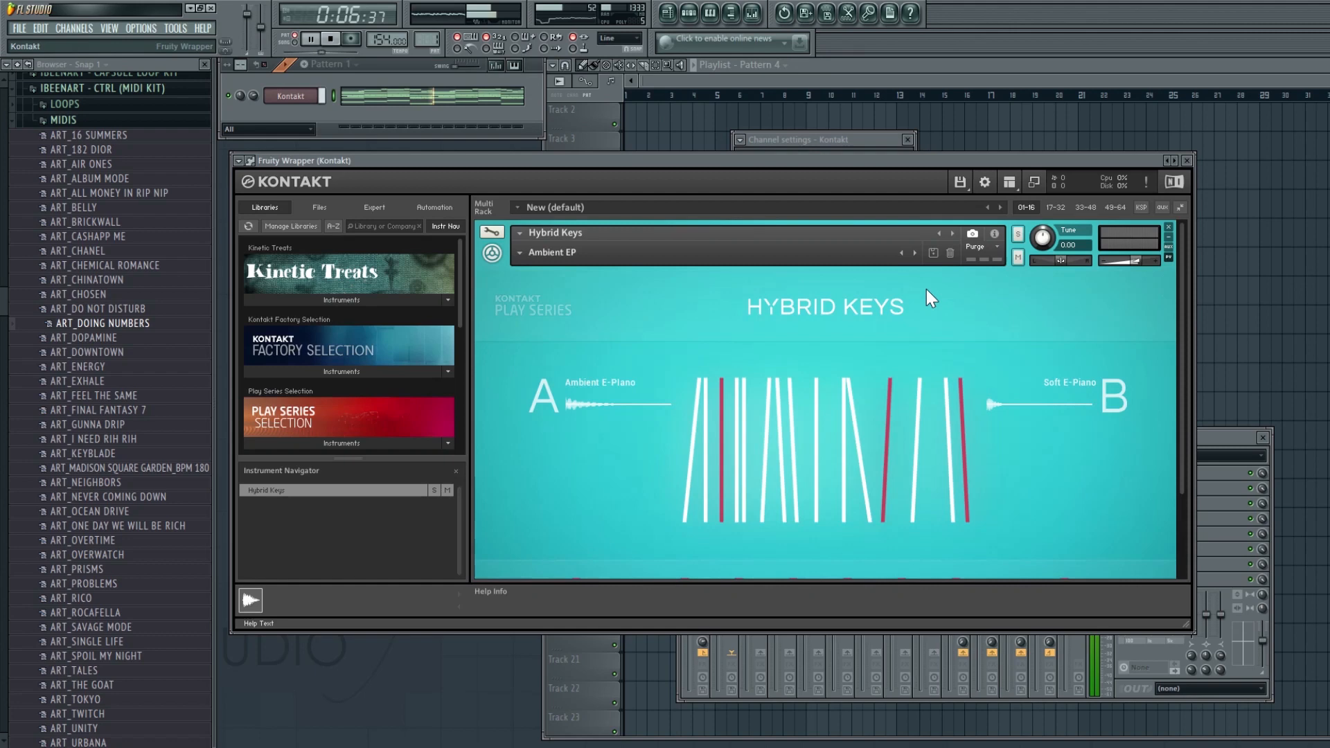
left_click(876, 139)
left_click(1189, 162)
left_click(1188, 162)
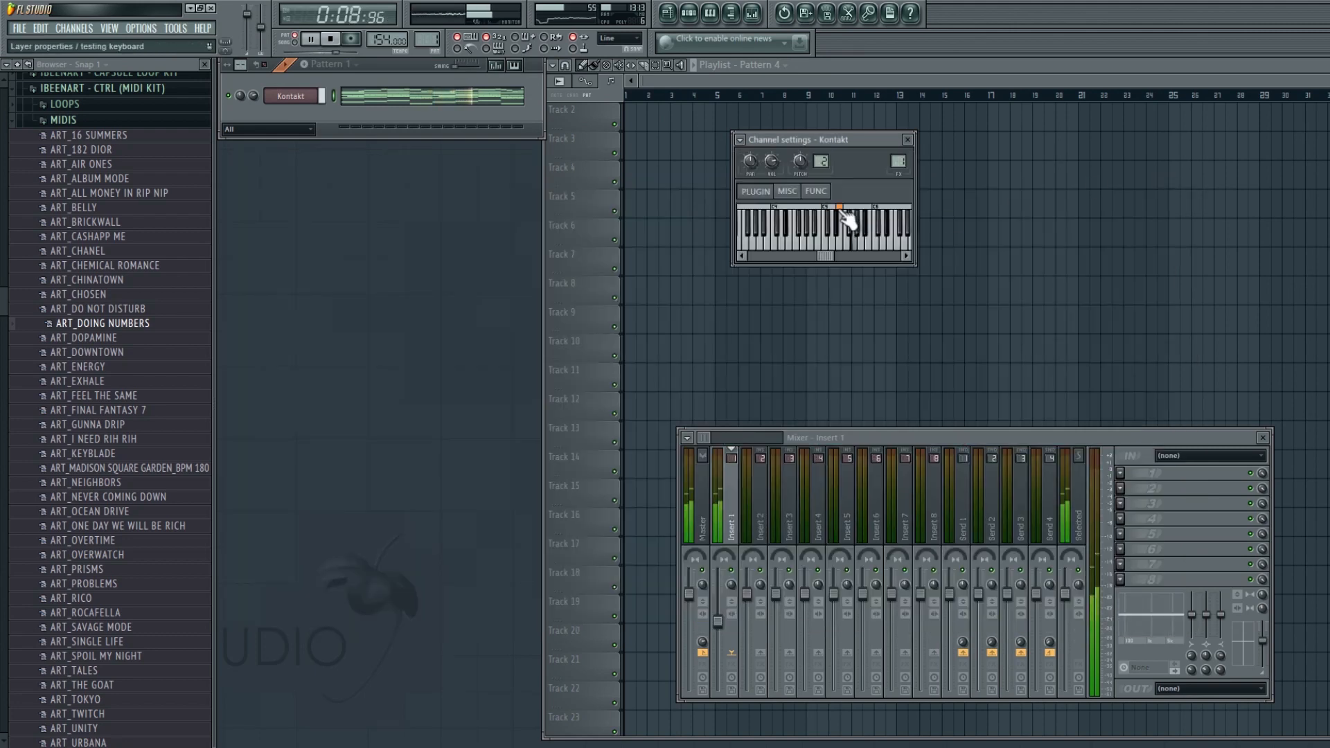
left_click(836, 209)
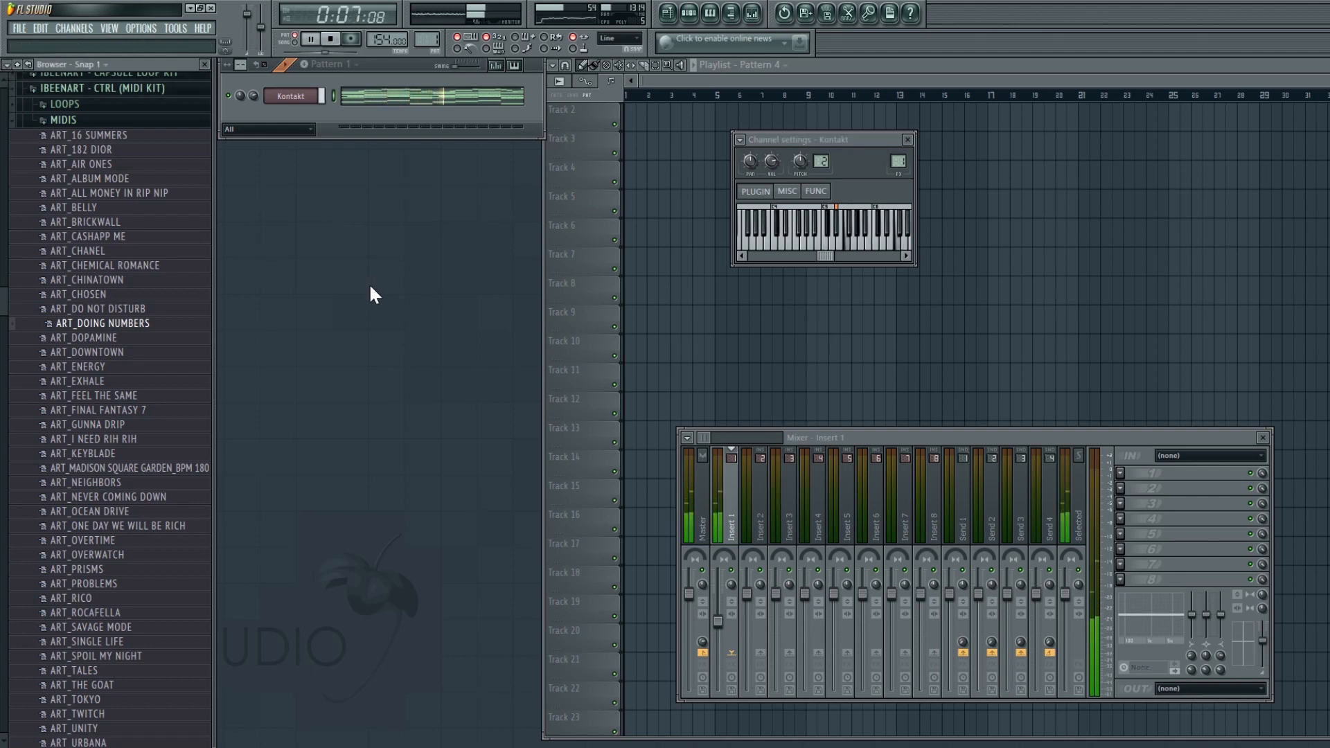
- Open the Kontakt melody in the piano roll and transpose all notes down three semitones
left_click(422, 100)
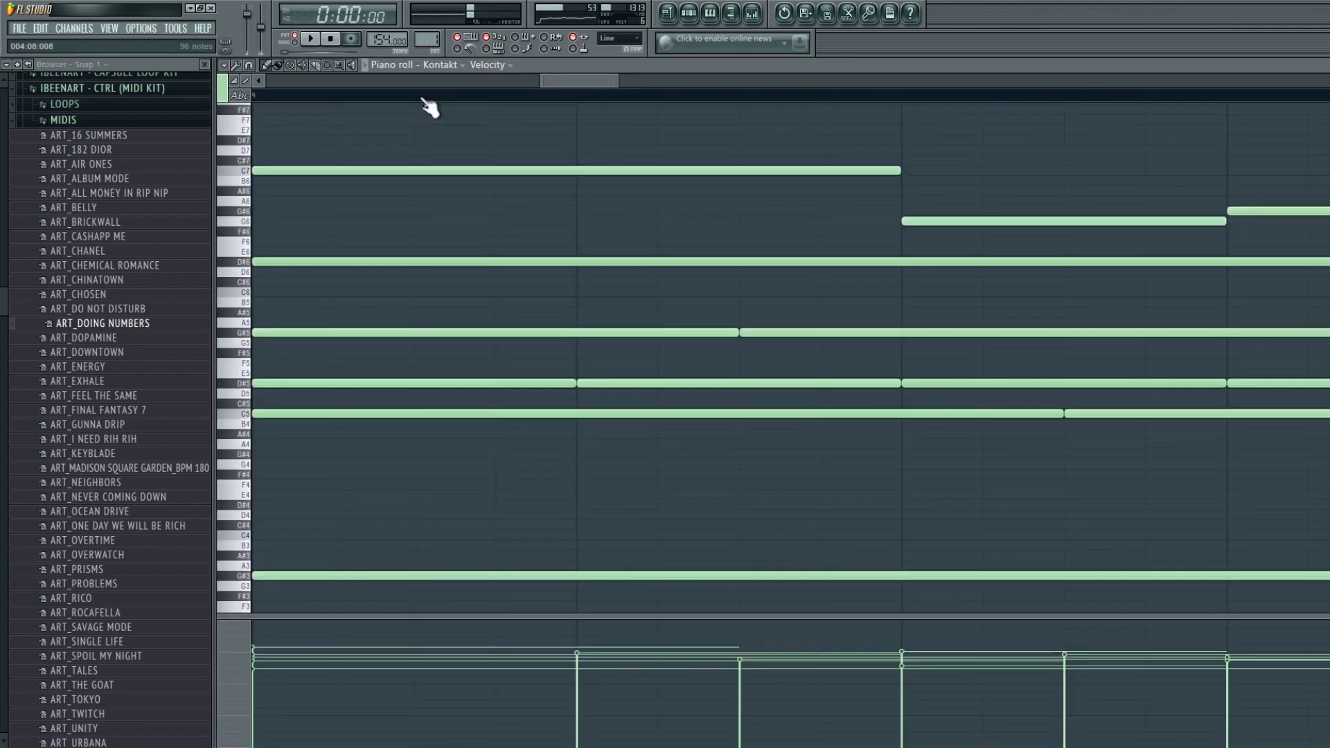
key("shift+Down")
key("shift+Down")
key("shift+Down")
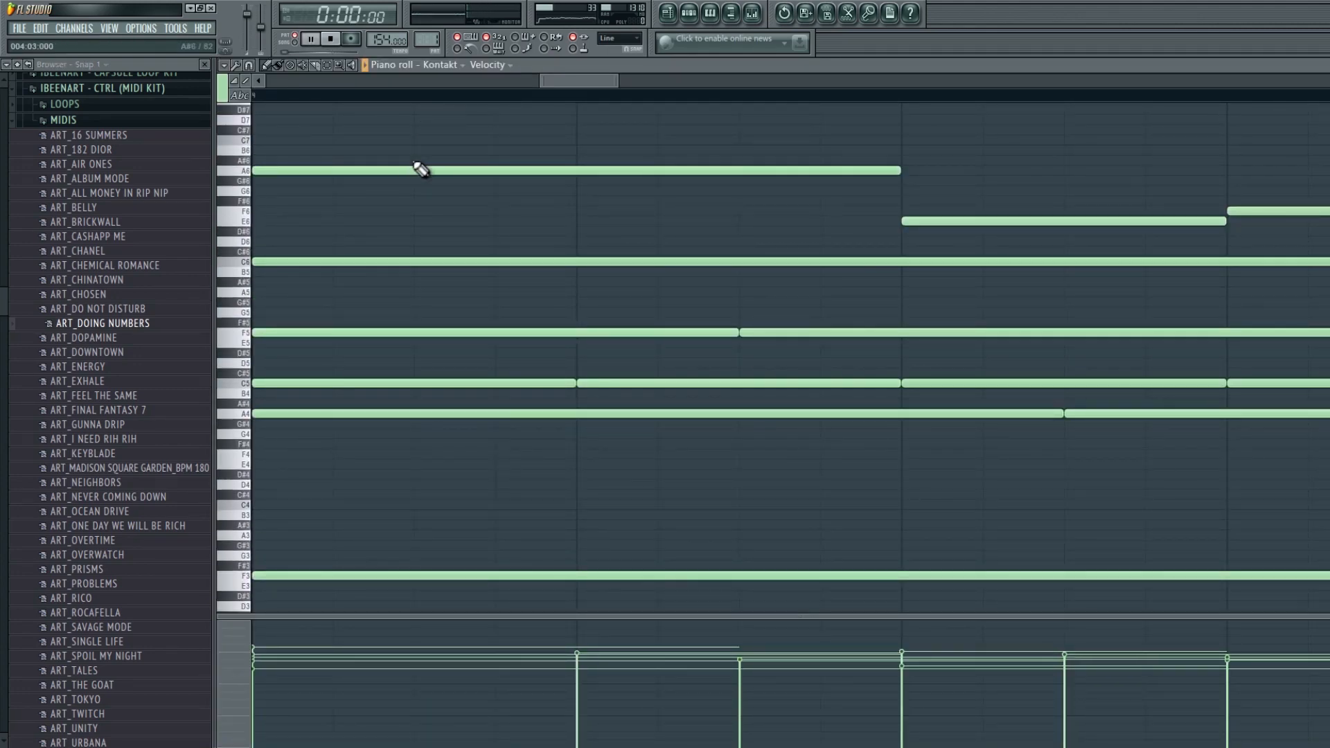
- Set up a second Kontakt instance with the Mallets preset Marimba Shimmer and paste the melody into its channel
left_click(712, 14)
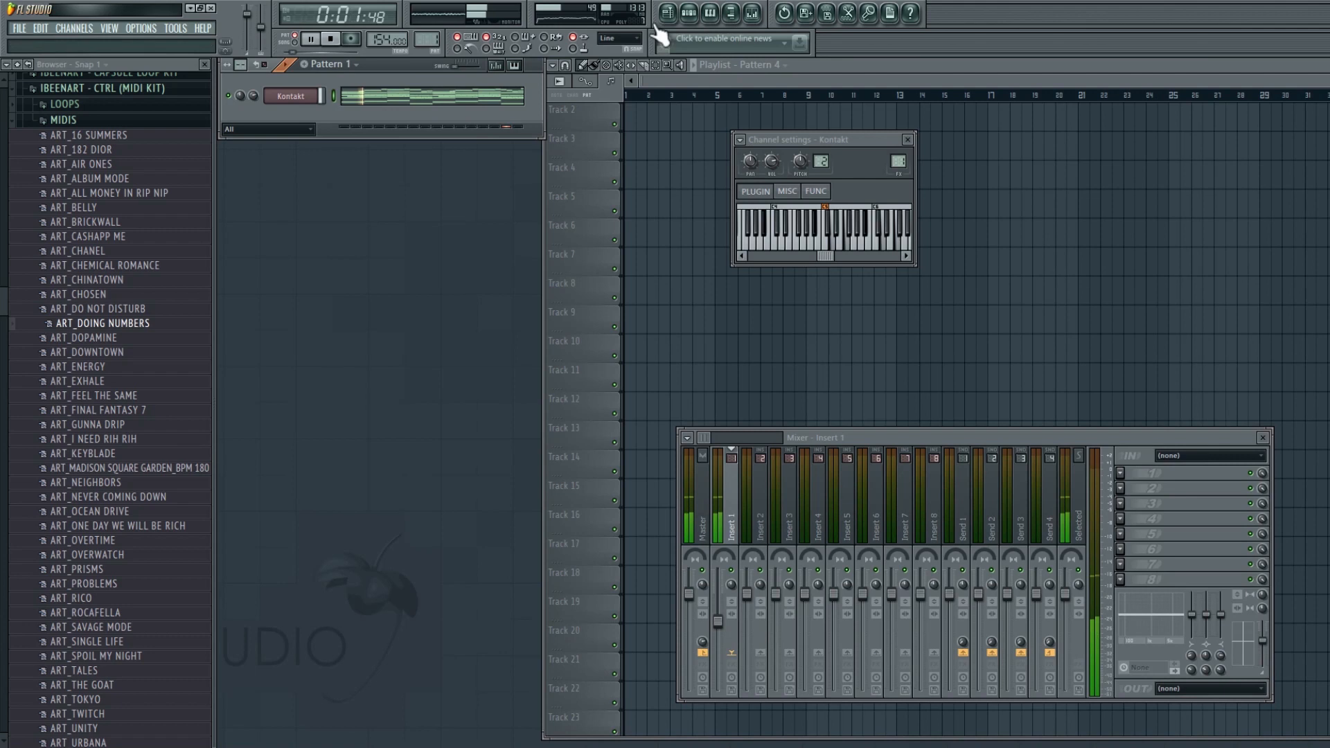
left_click(683, 139)
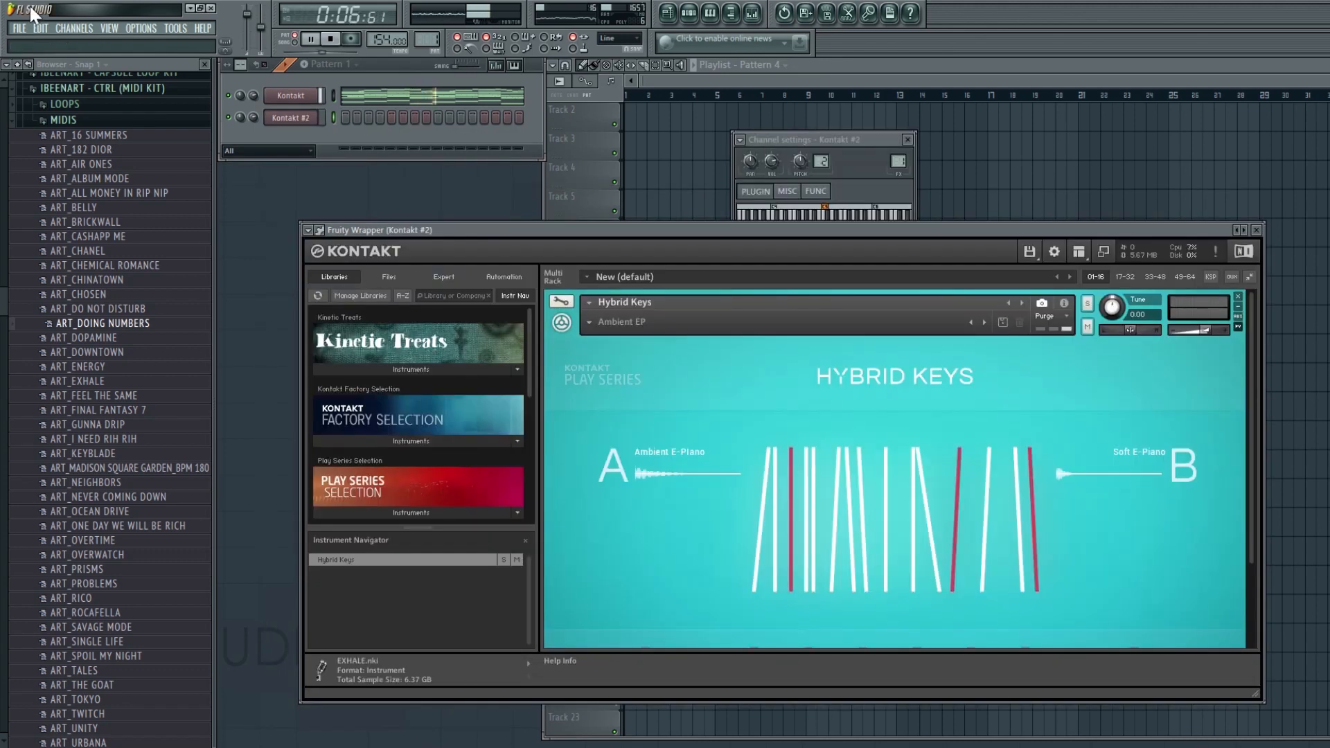
left_click(590, 322)
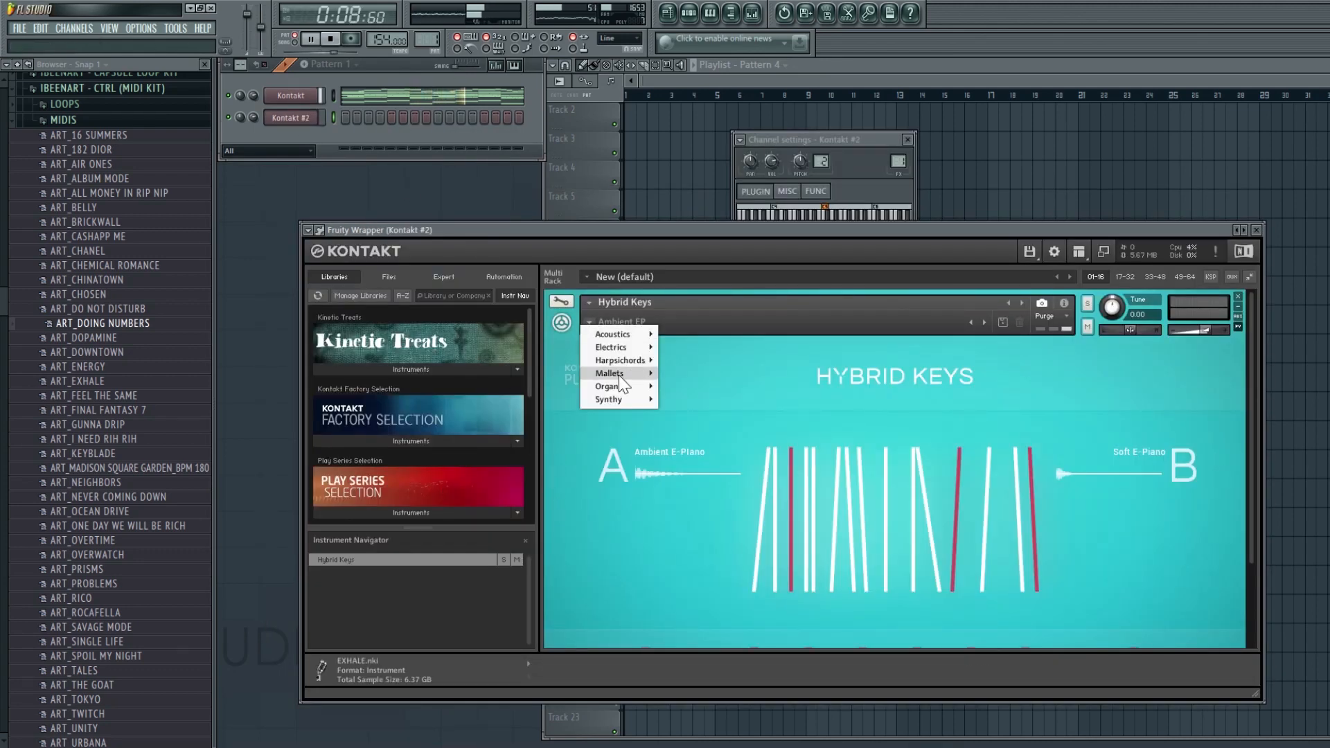
mouse_move(620, 373)
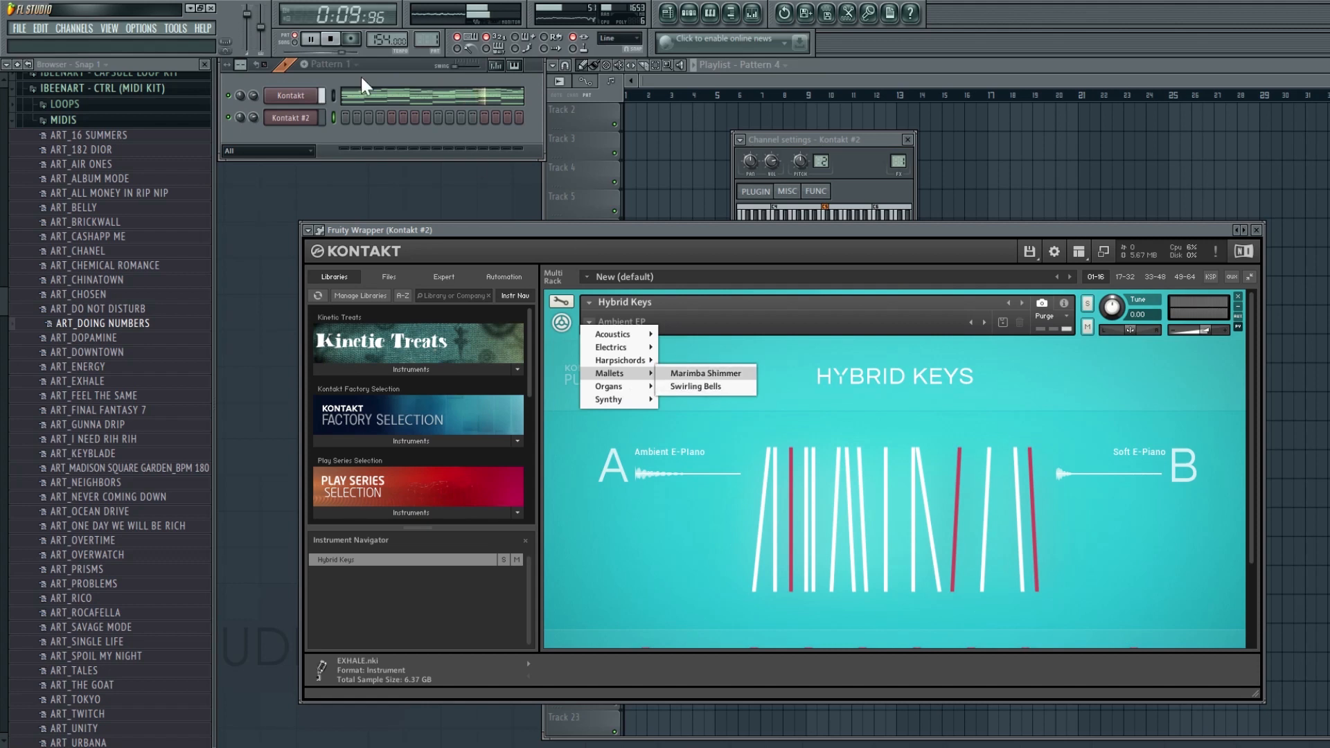
left_click(334, 115)
key("ctrl+v")
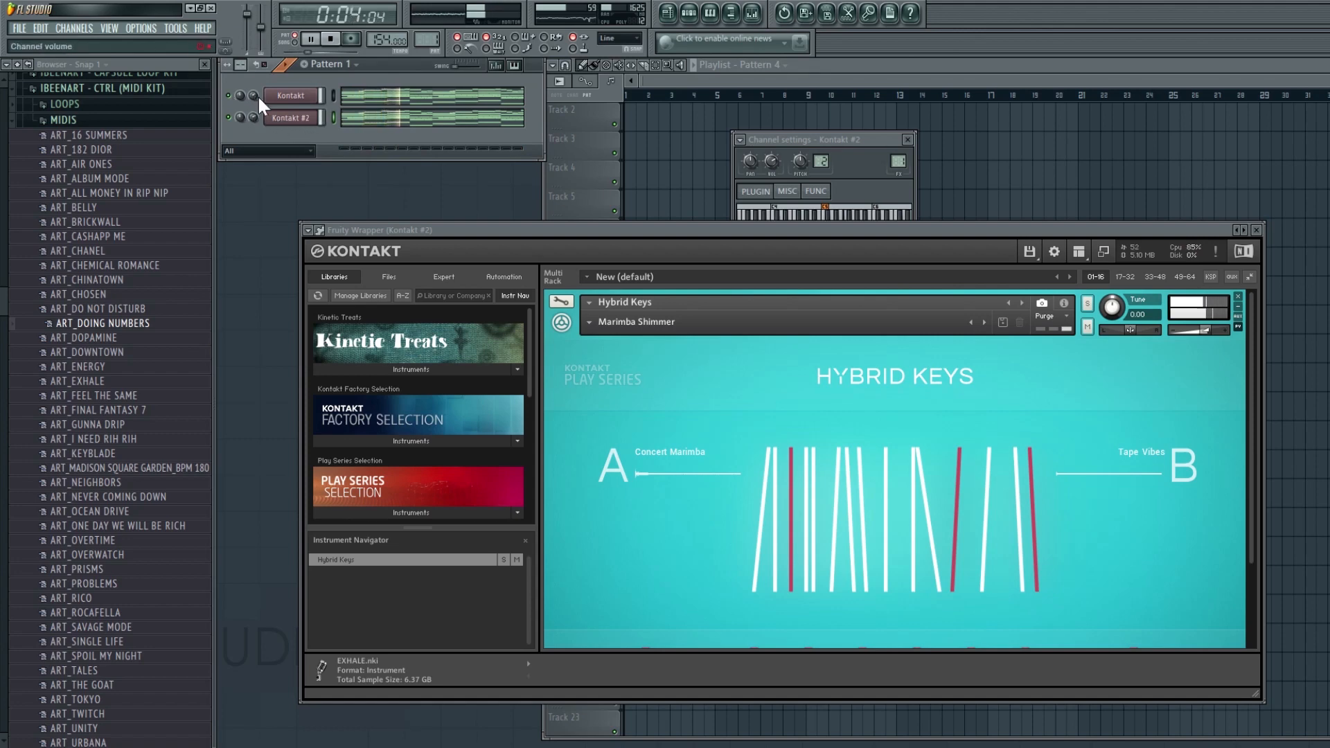
- Browse the drum kit folders and add the ART_SHOWER HIHAT sample as a new channel
left_click(114, 118)
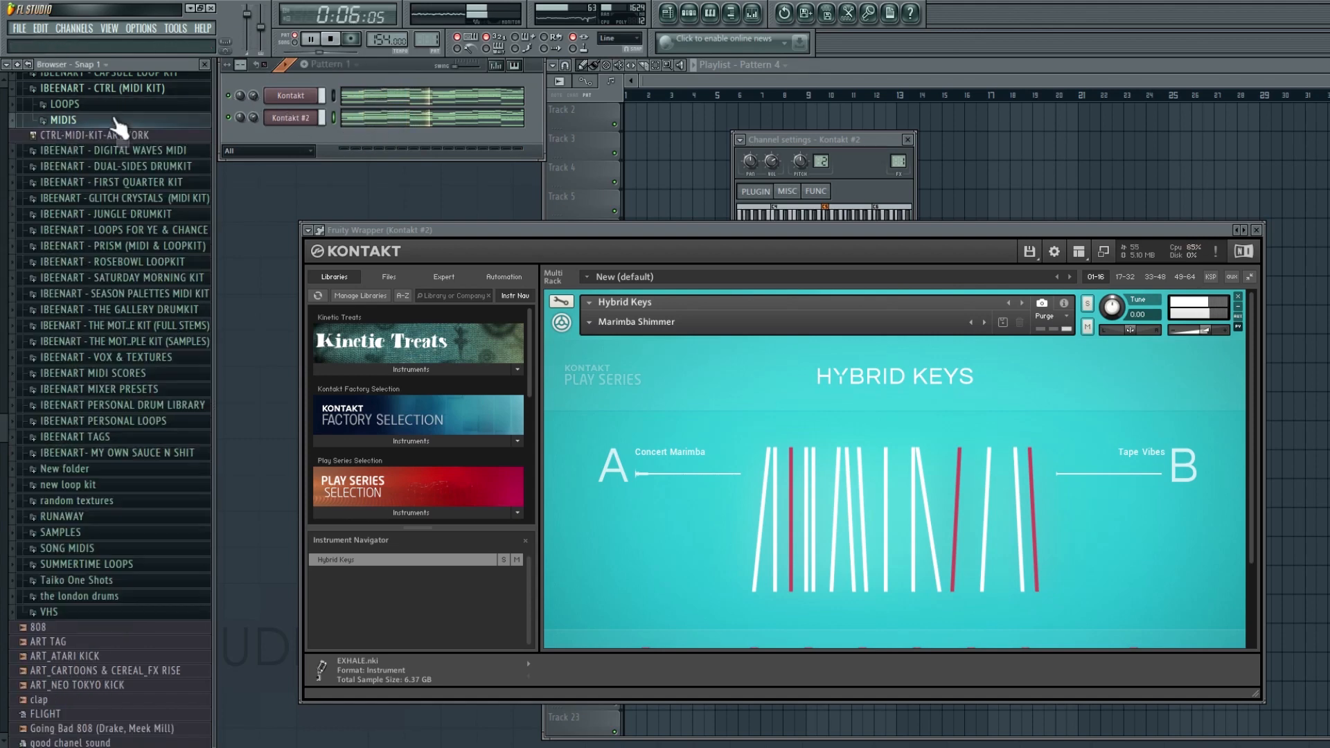
left_click(123, 90)
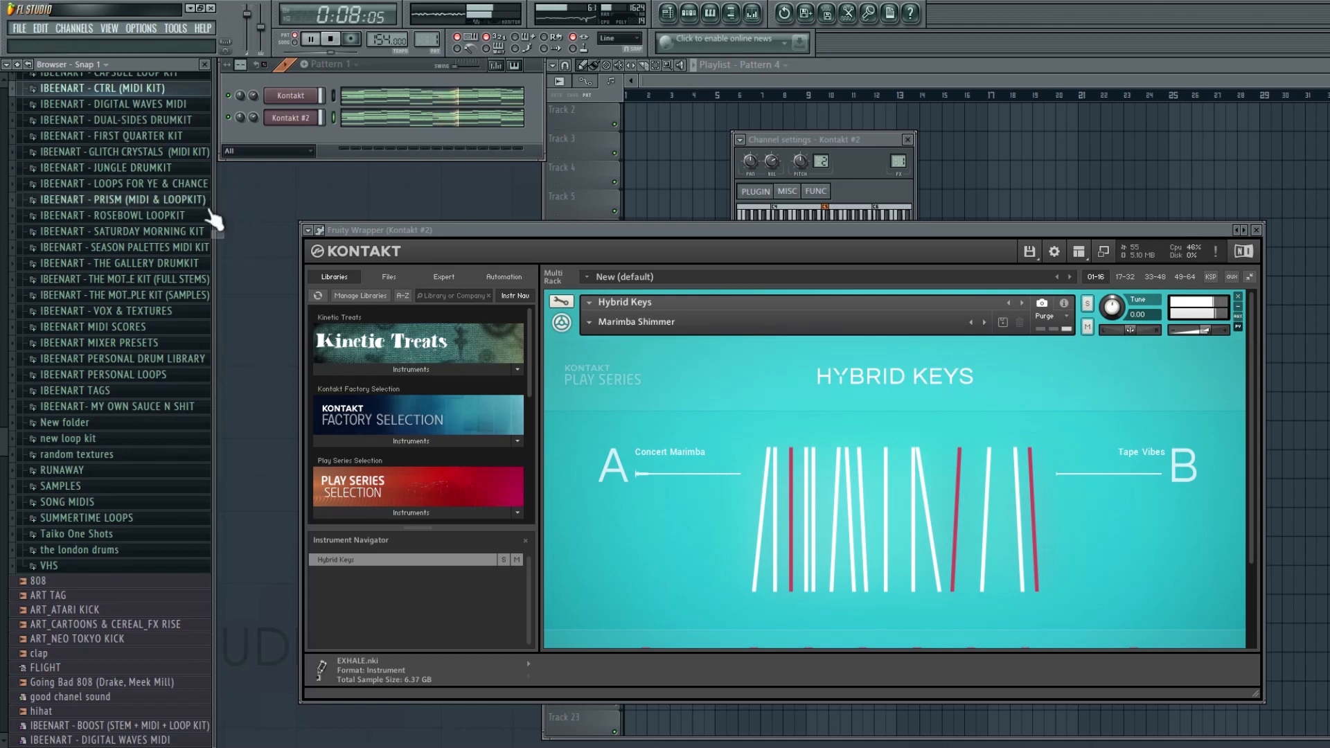
left_click(155, 169)
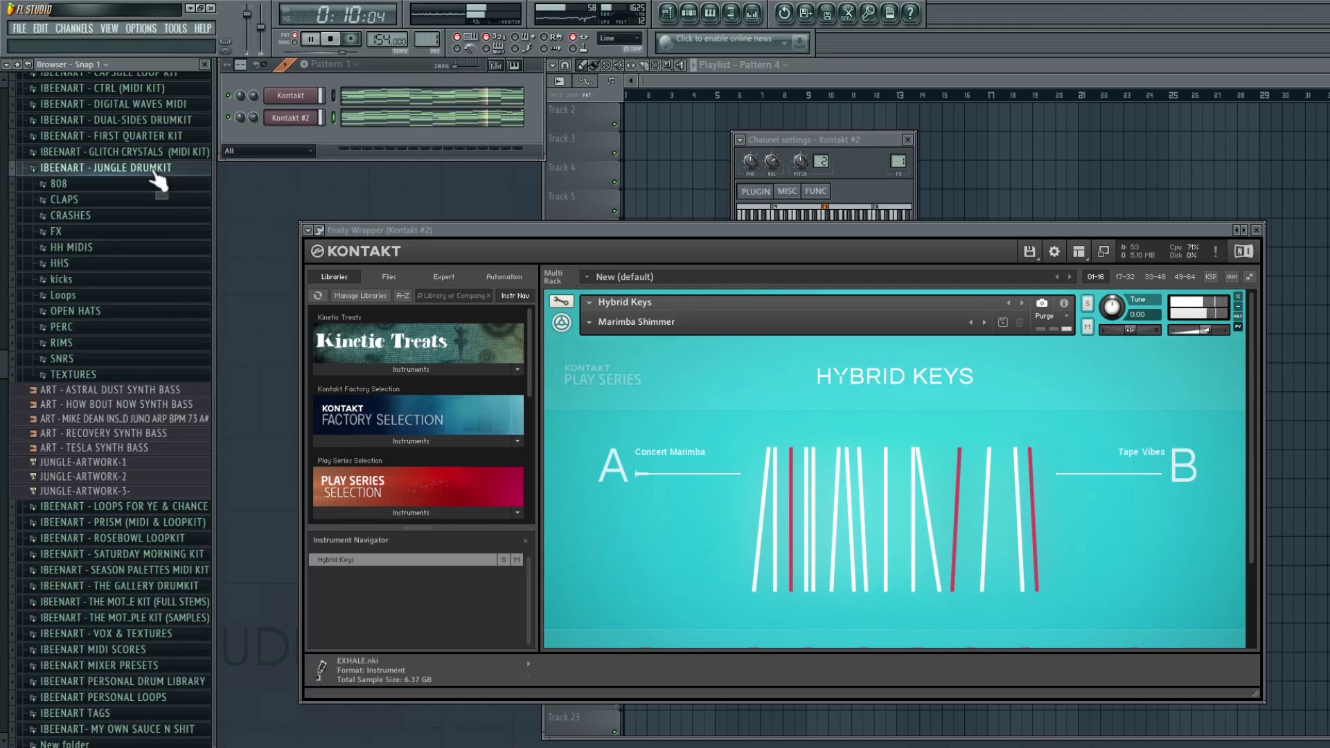
left_click(156, 170)
left_click(752, 21)
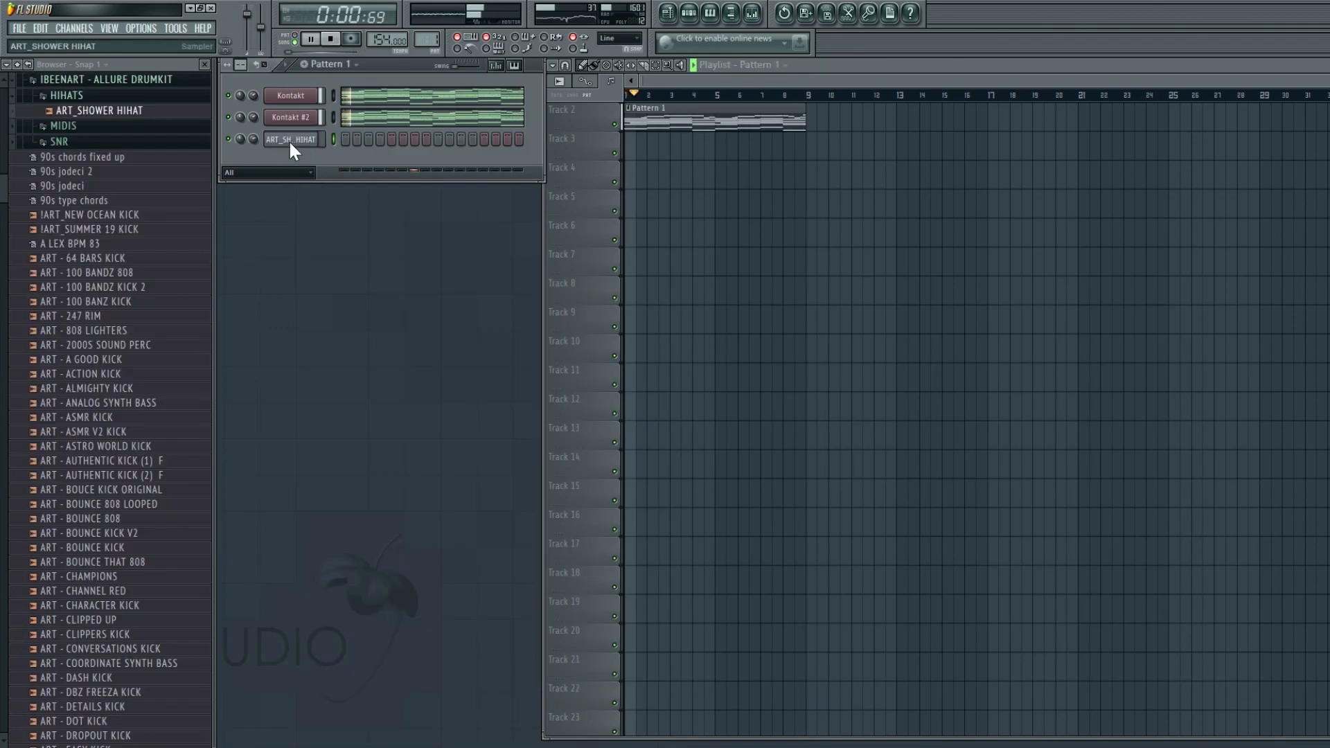
right_click(290, 143)
left_click(367, 286)
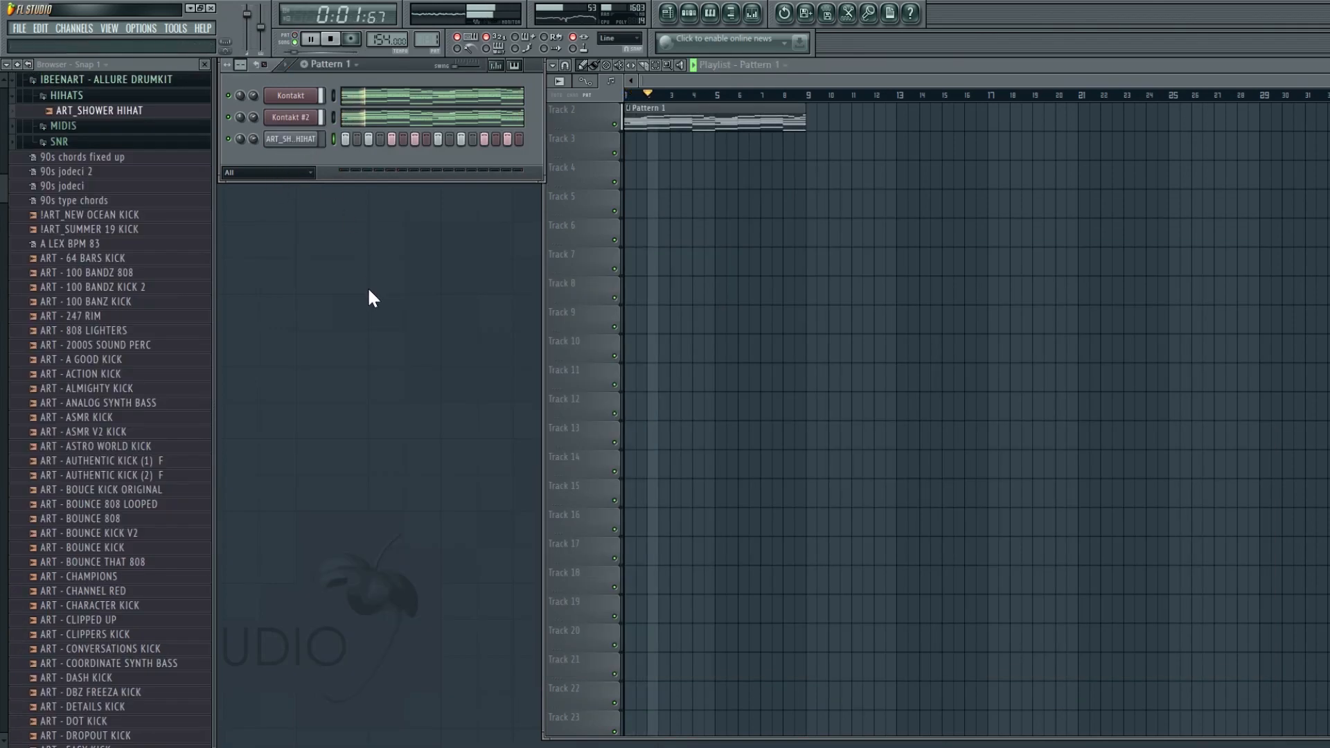
- Browse the snare folders and open the Dual-Sides drumkit in the browser
left_click(264, 65)
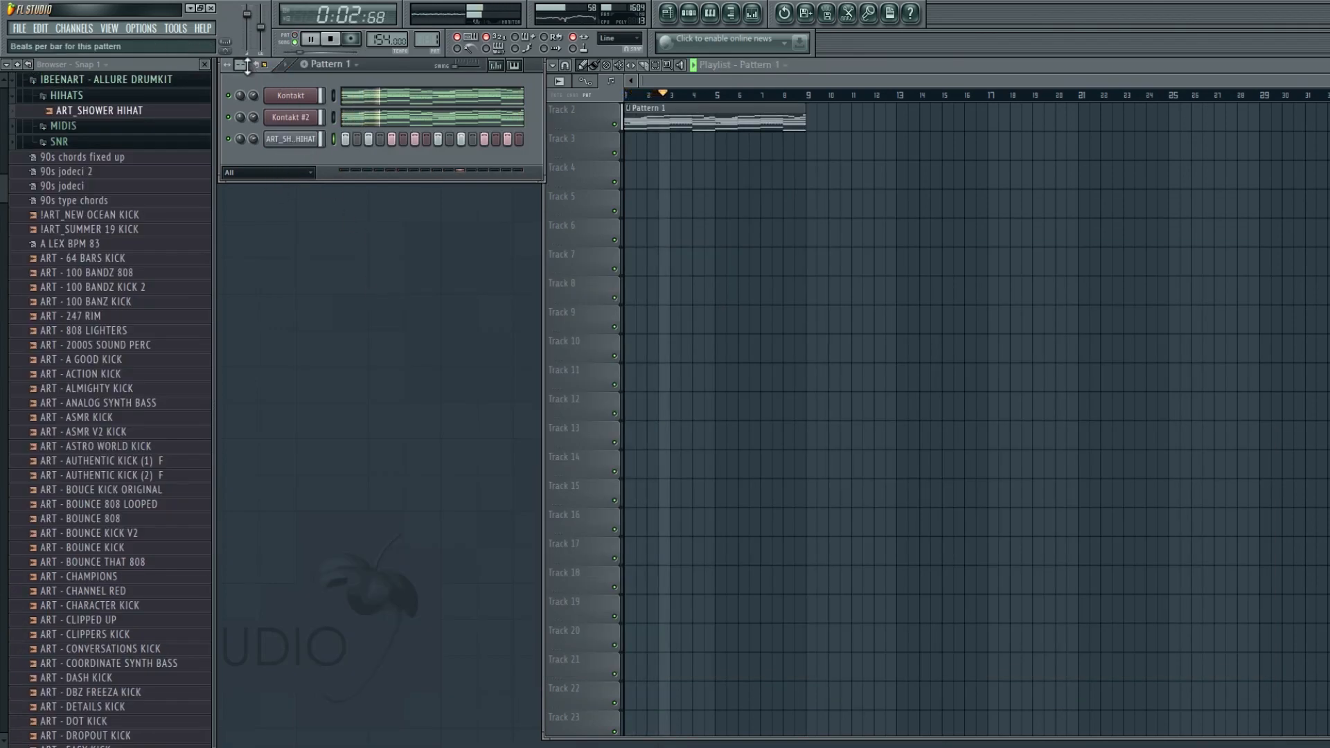
left_click(84, 142)
left_click(95, 173)
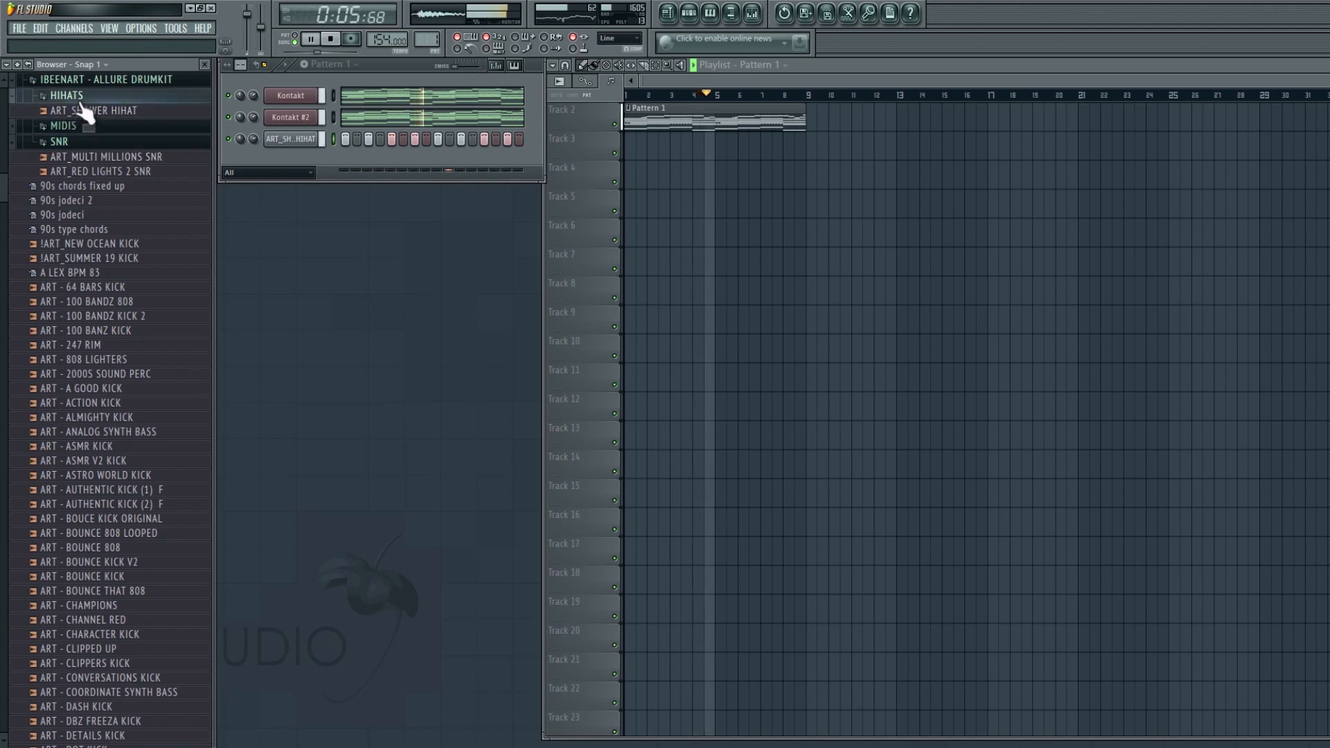
left_click(90, 80)
left_click(130, 193)
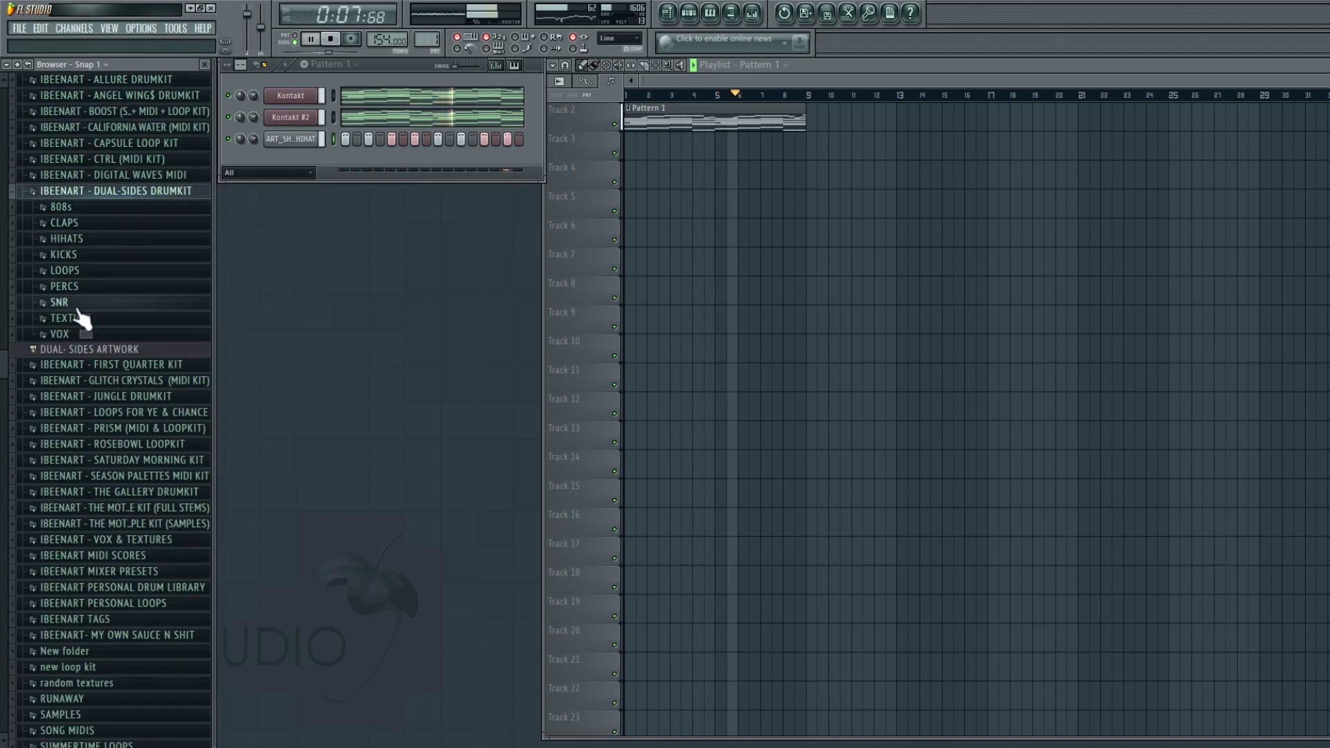
- Preview the Dual-Sides claps, add ART_CHASEYOURDREAMS CLAP to the channel rack and place one step in it
left_click(64, 223)
left_click(69, 267)
left_click(105, 296)
left_click(113, 270)
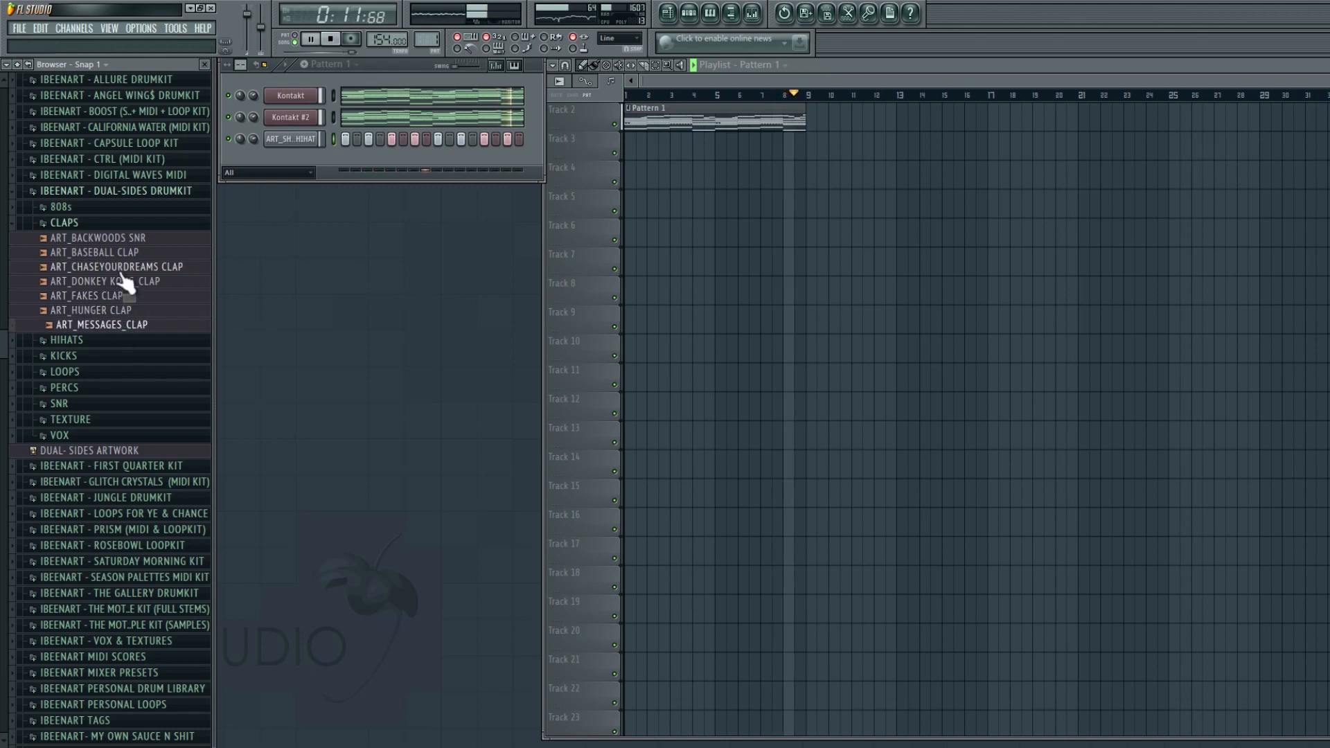
left_click_drag(124, 269, 348, 173)
left_click(439, 159)
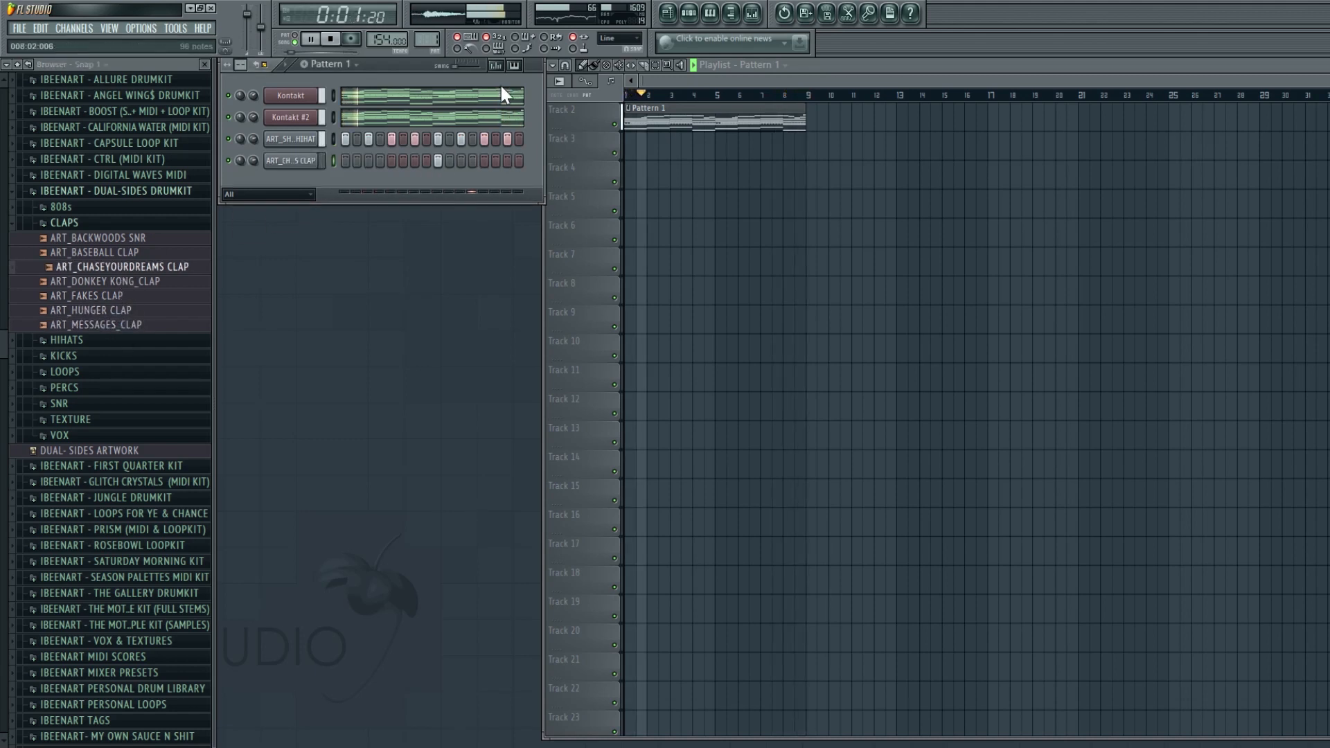
- Preview snares, add ART_COLLEGE DROPOUT_SNR to the channel rack and place one step in it
left_click(135, 223)
left_click(87, 320)
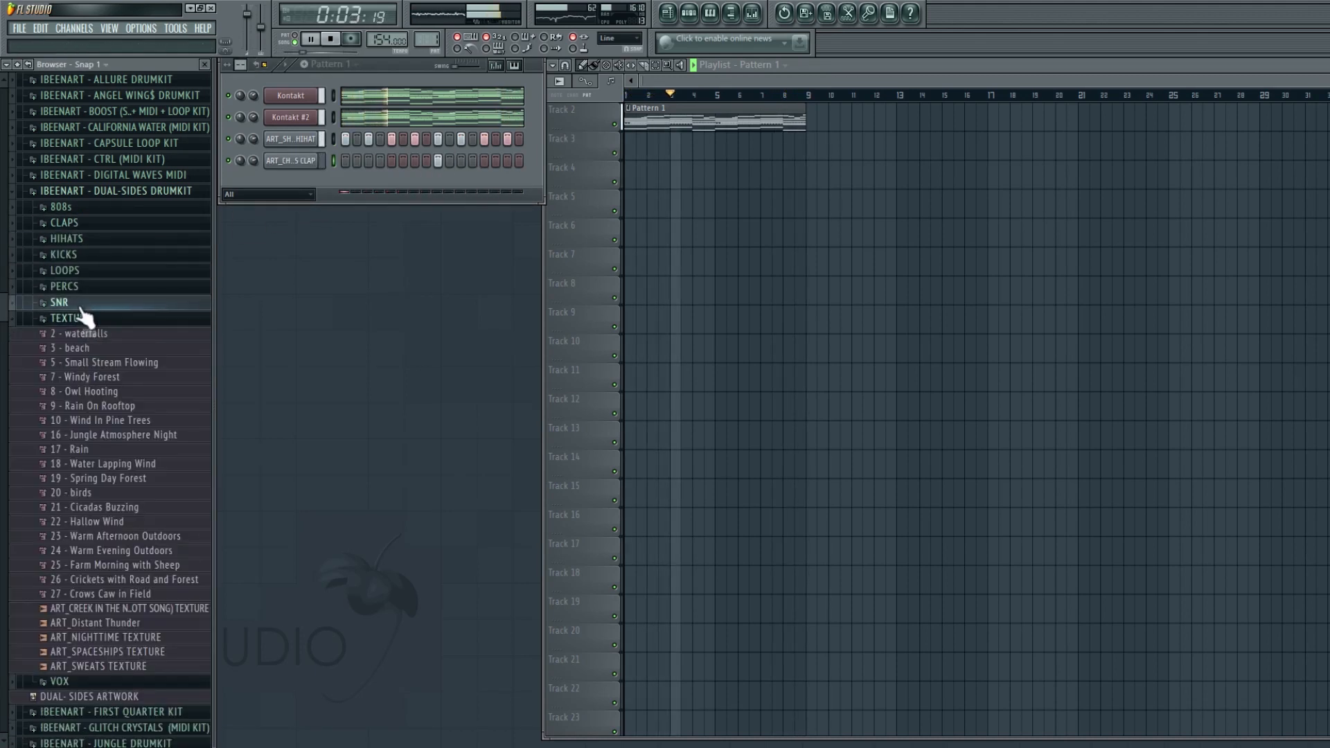
left_click(88, 304)
left_click(89, 333)
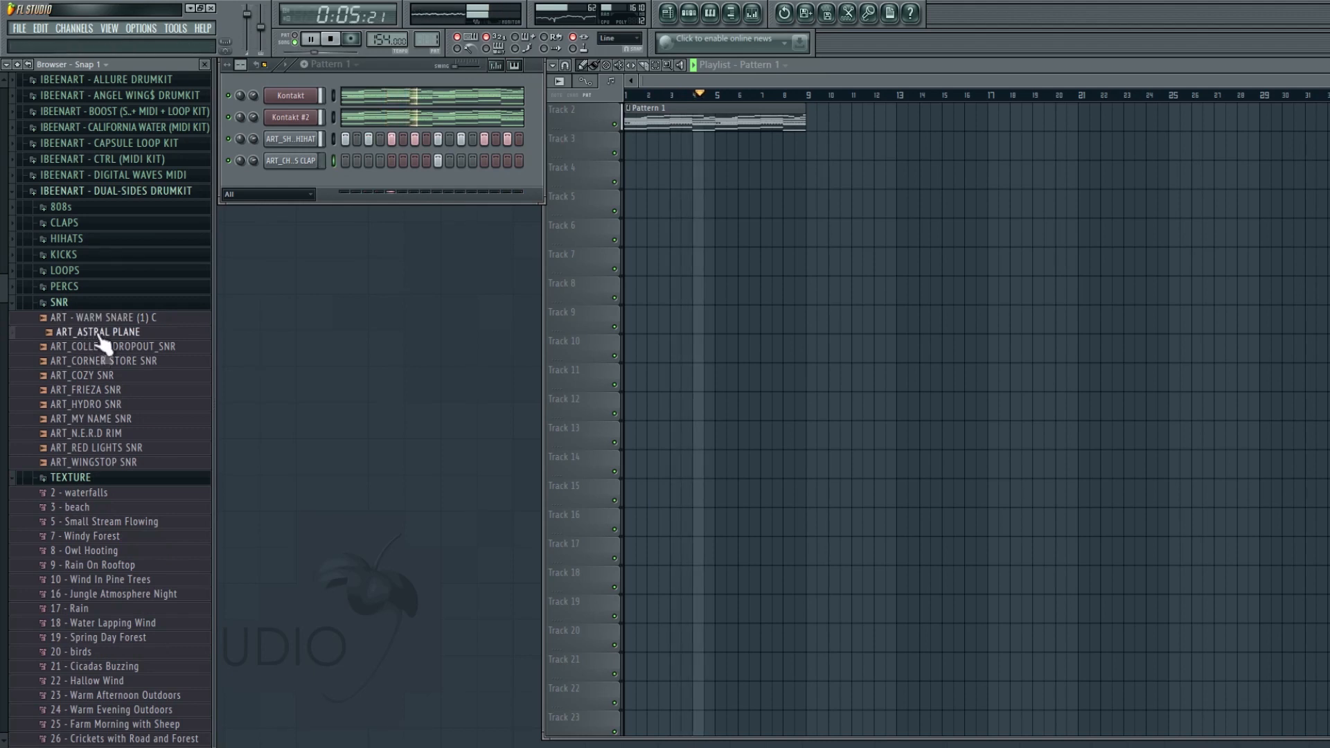
left_click(103, 347)
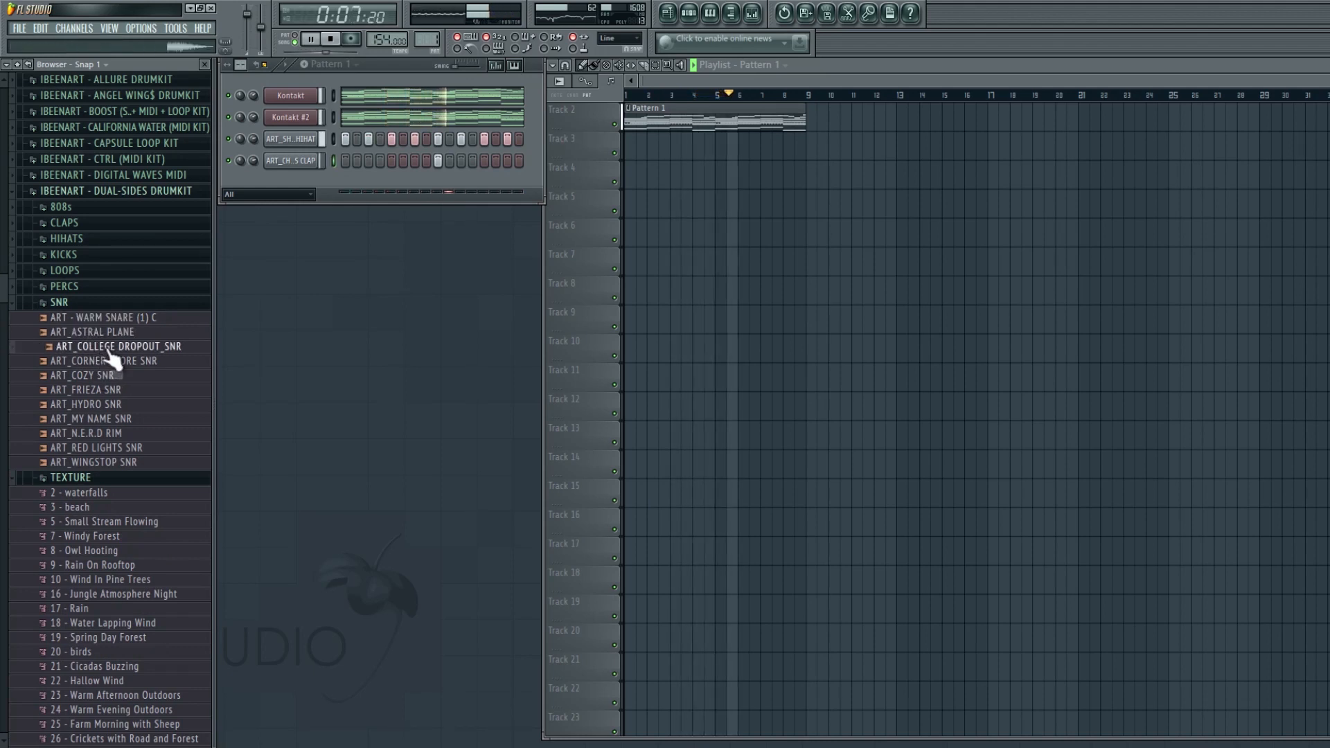
left_click_drag(281, 186, 257, 177)
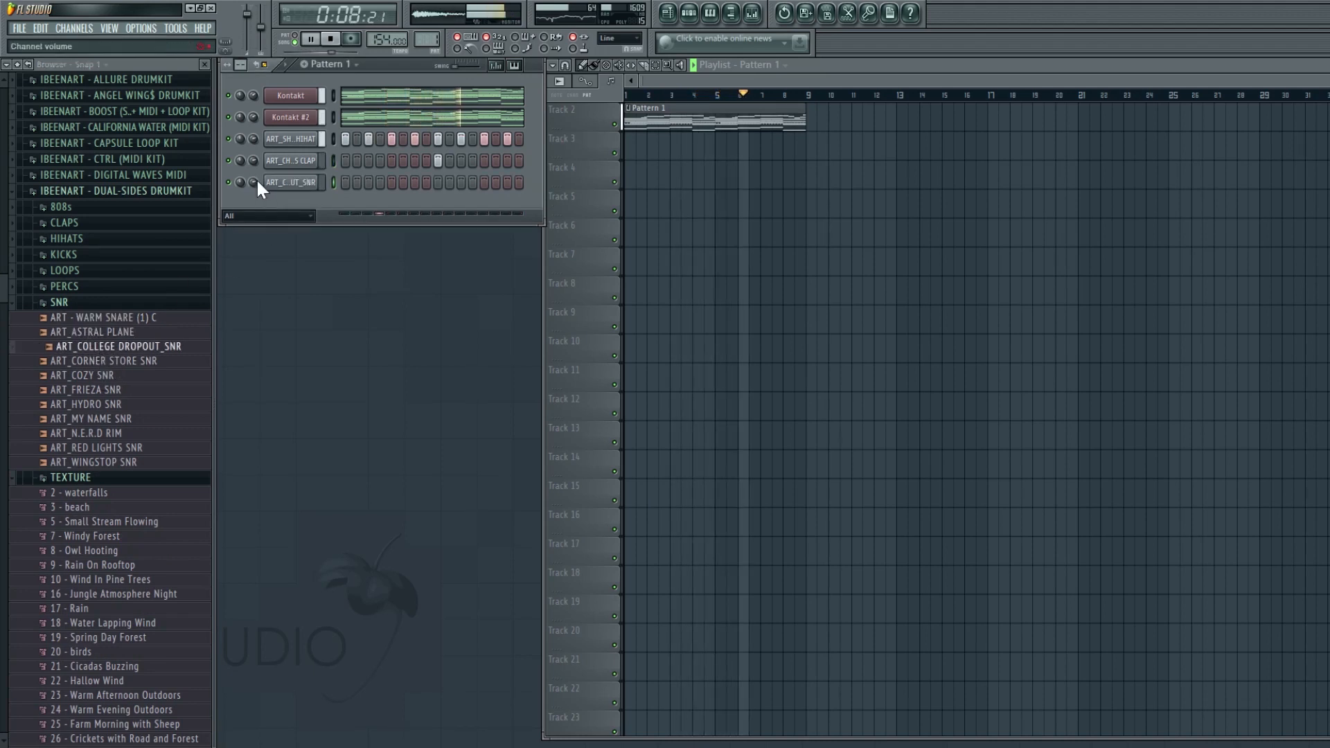
left_click(438, 182)
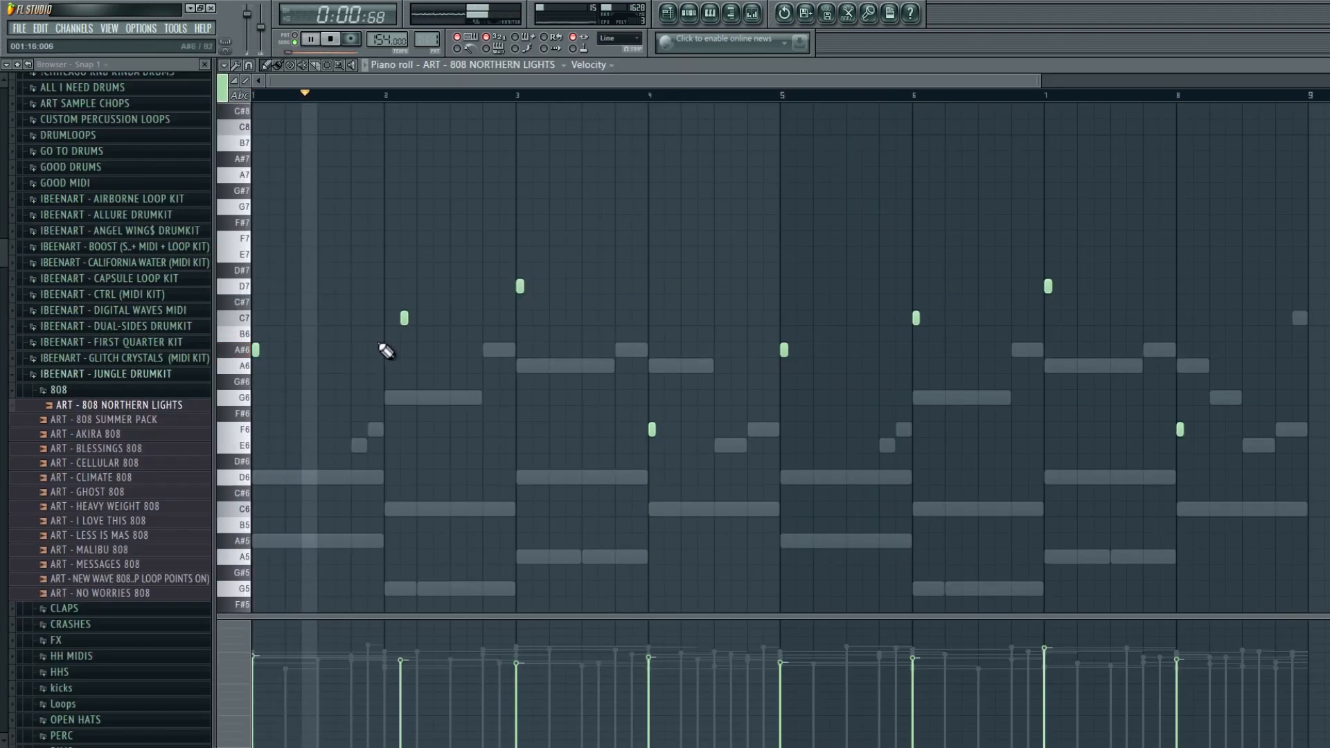
- In the 808 Northern Lights piano roll, shift the C7 note later and add extra C7 and D7 notes in bar 2 and 3
left_click_drag(404, 318, 438, 319)
key("space")
key("space")
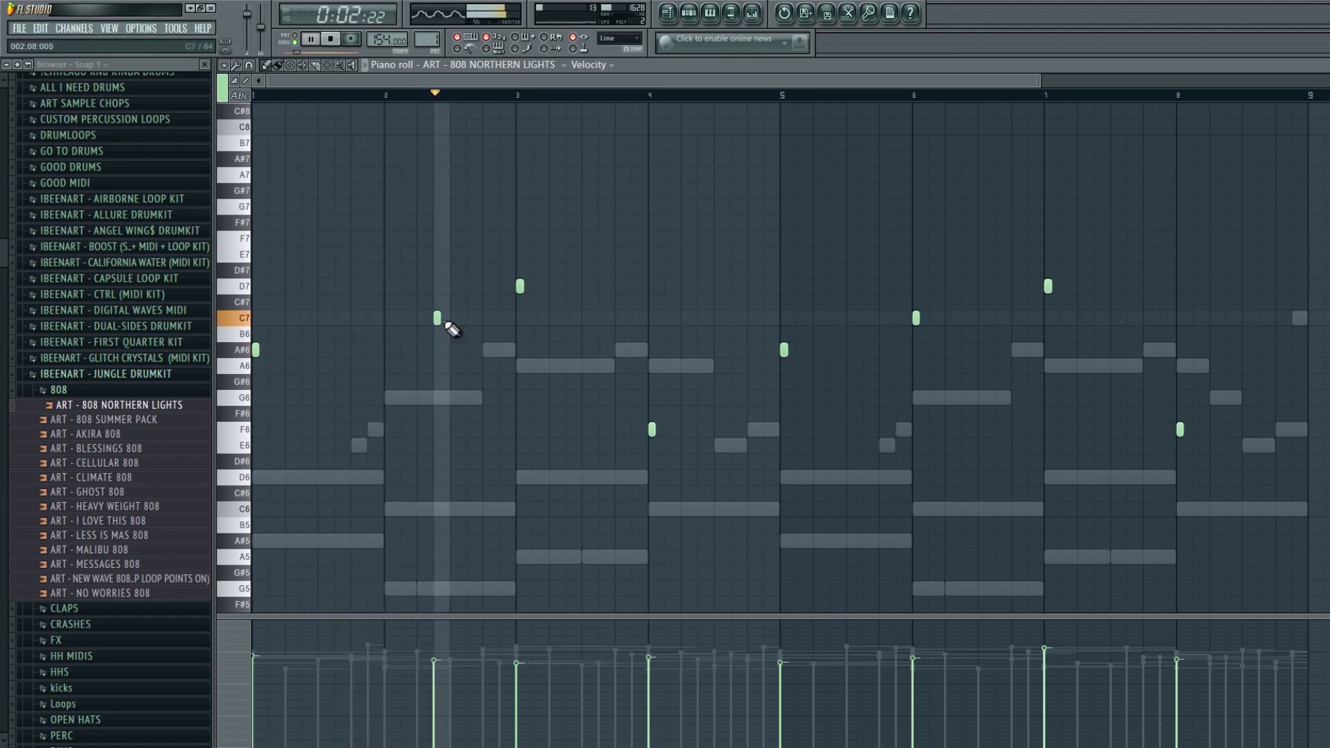
left_click(487, 318)
left_click_drag(563, 284, 570, 285)
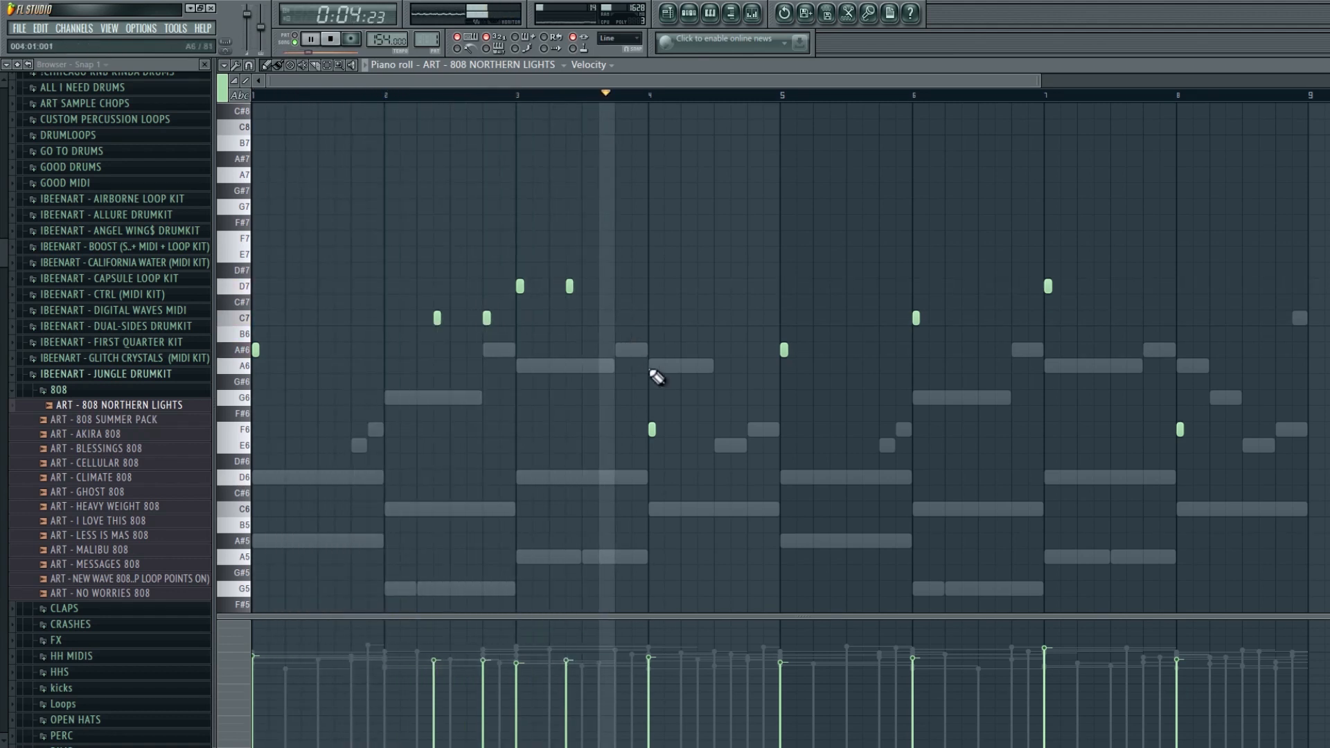
- Move the bar 4 F6 note slightly later and transpose the 808 pattern down one octave
right_click(652, 430)
left_click(683, 429)
key("space")
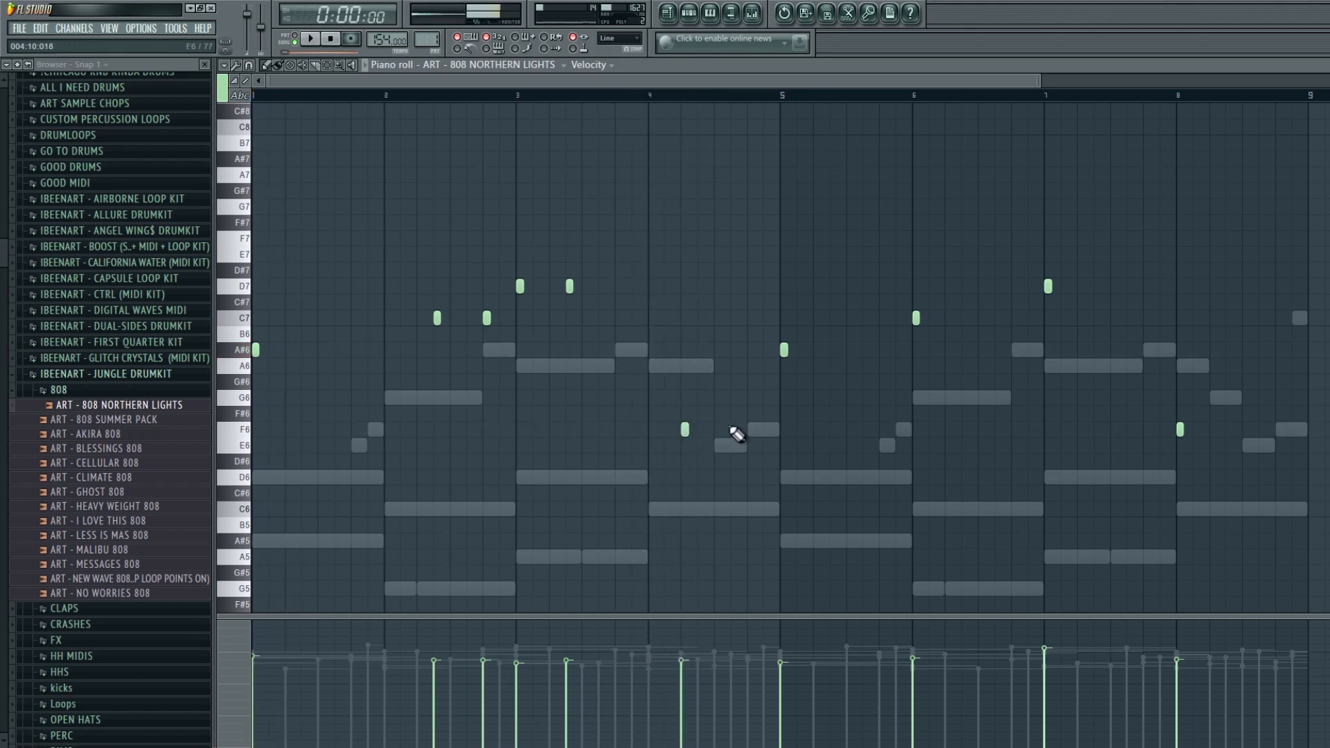
key("ctrl+Down")
key("space")
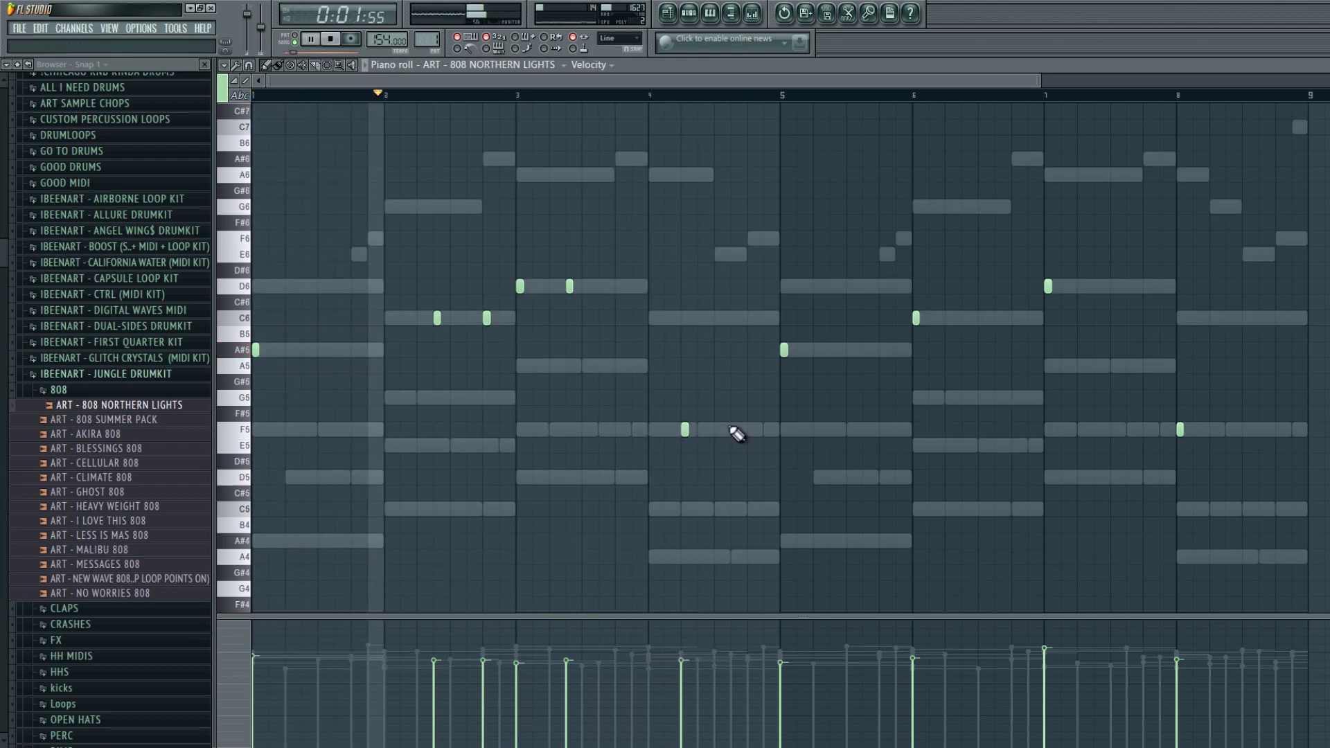
- Reposition the C6 notes in bar 2 and add a third D6 note in bar 3
right_click(437, 318)
left_click(421, 318)
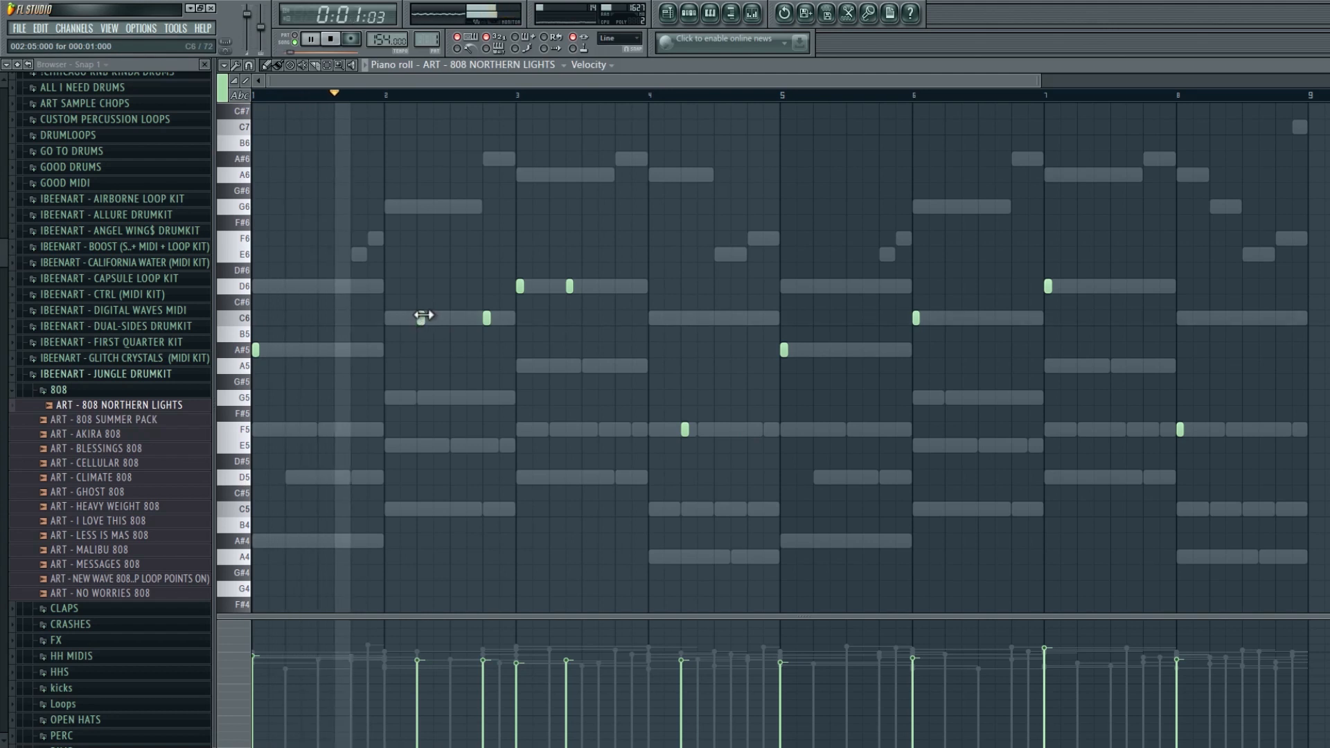
left_click(454, 318)
right_click(455, 319)
key("space")
key("space")
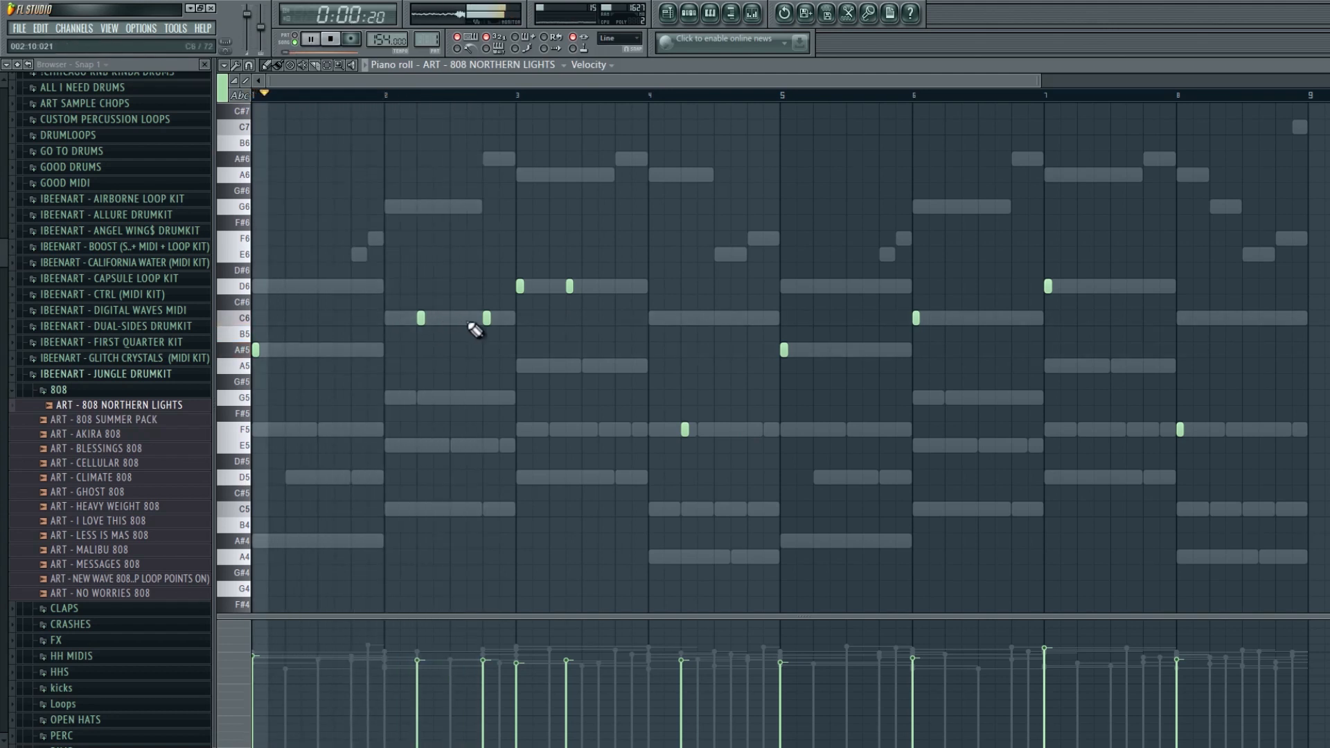
left_click(470, 319)
right_click(488, 320)
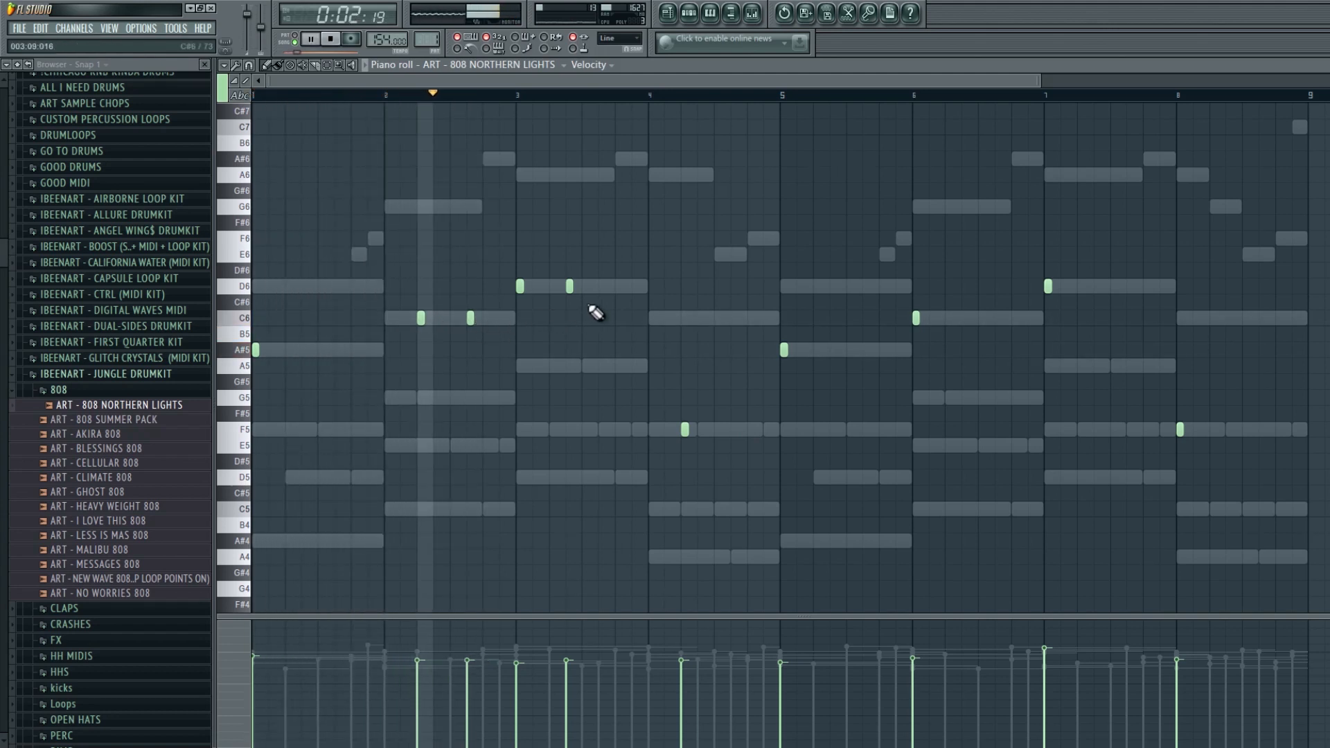
left_click(619, 287)
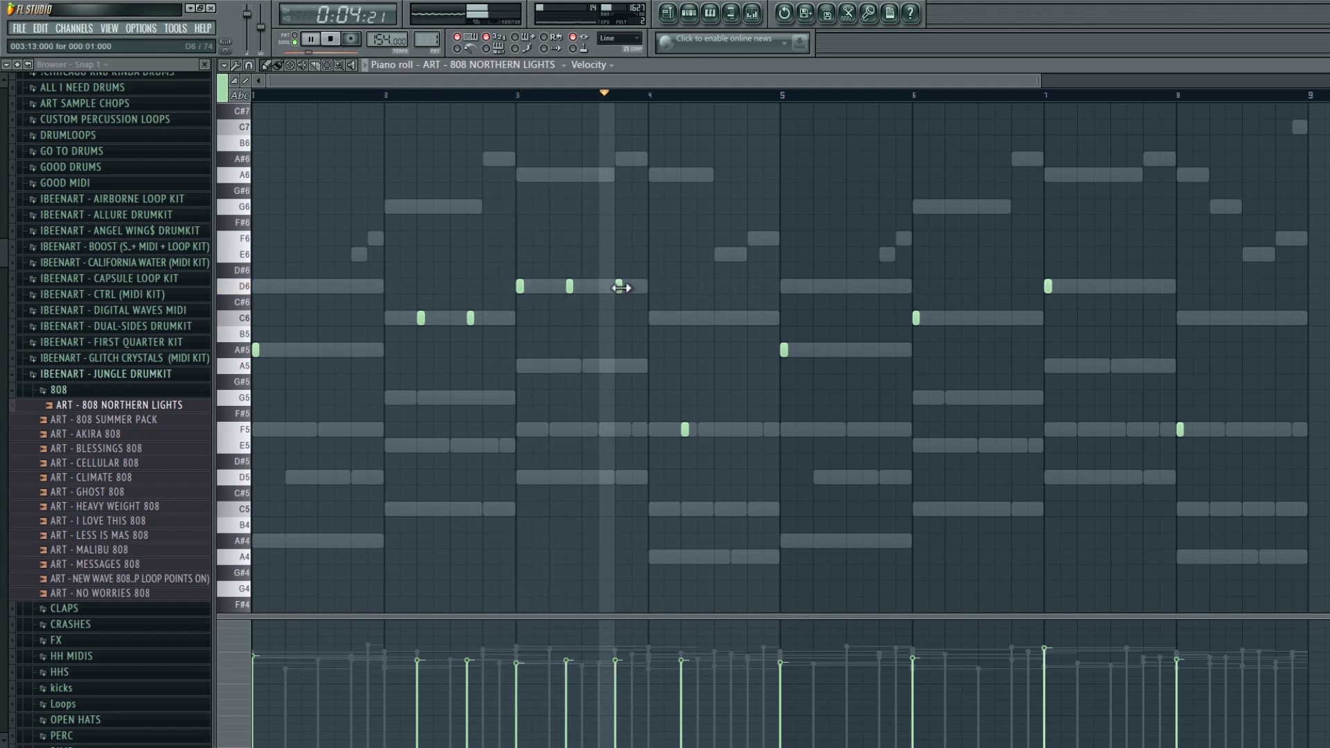
- Add a third F5 note at the end of bar 4 in the 808 piano roll and apply legato to the notes
left_click(752, 430)
left_click_drag(754, 429, 780, 429)
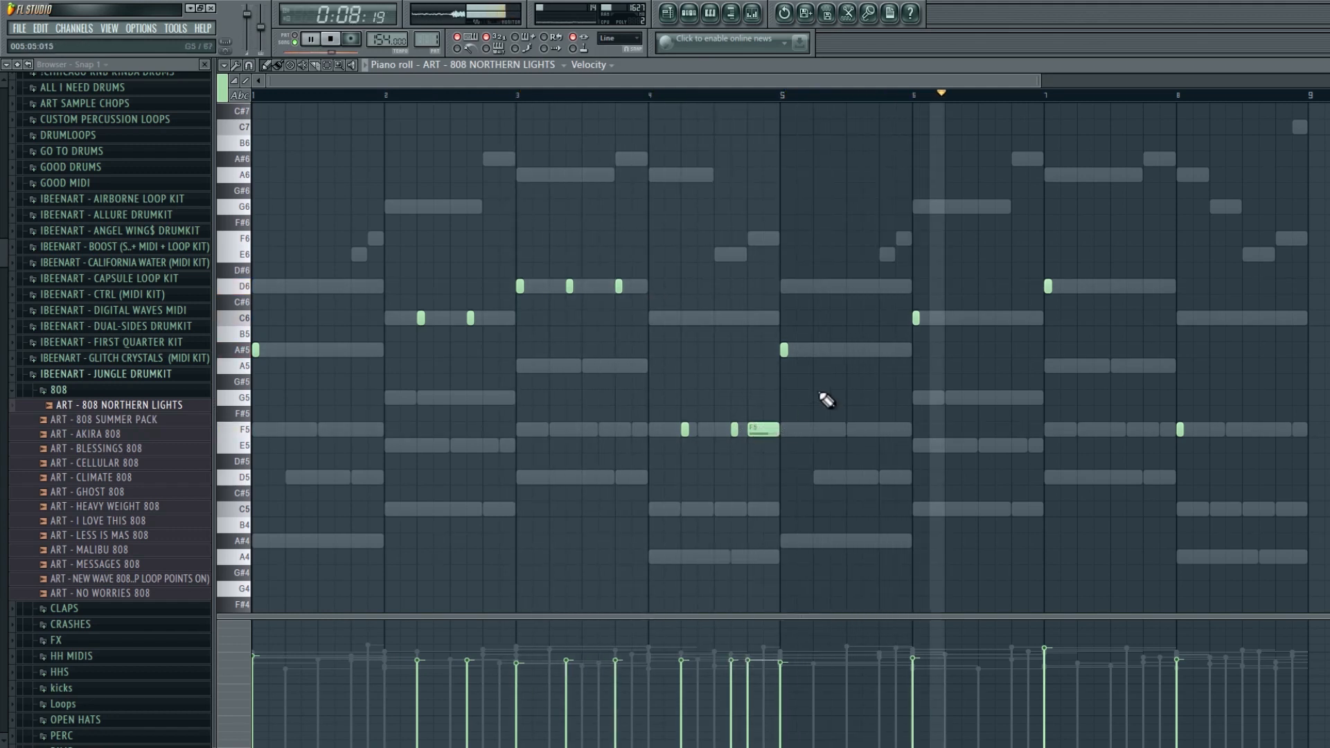
key("ctrl+l")
- Select and delete the 808 notes in bars 5 to 8
left_click_drag(1288, 468, 911, 185)
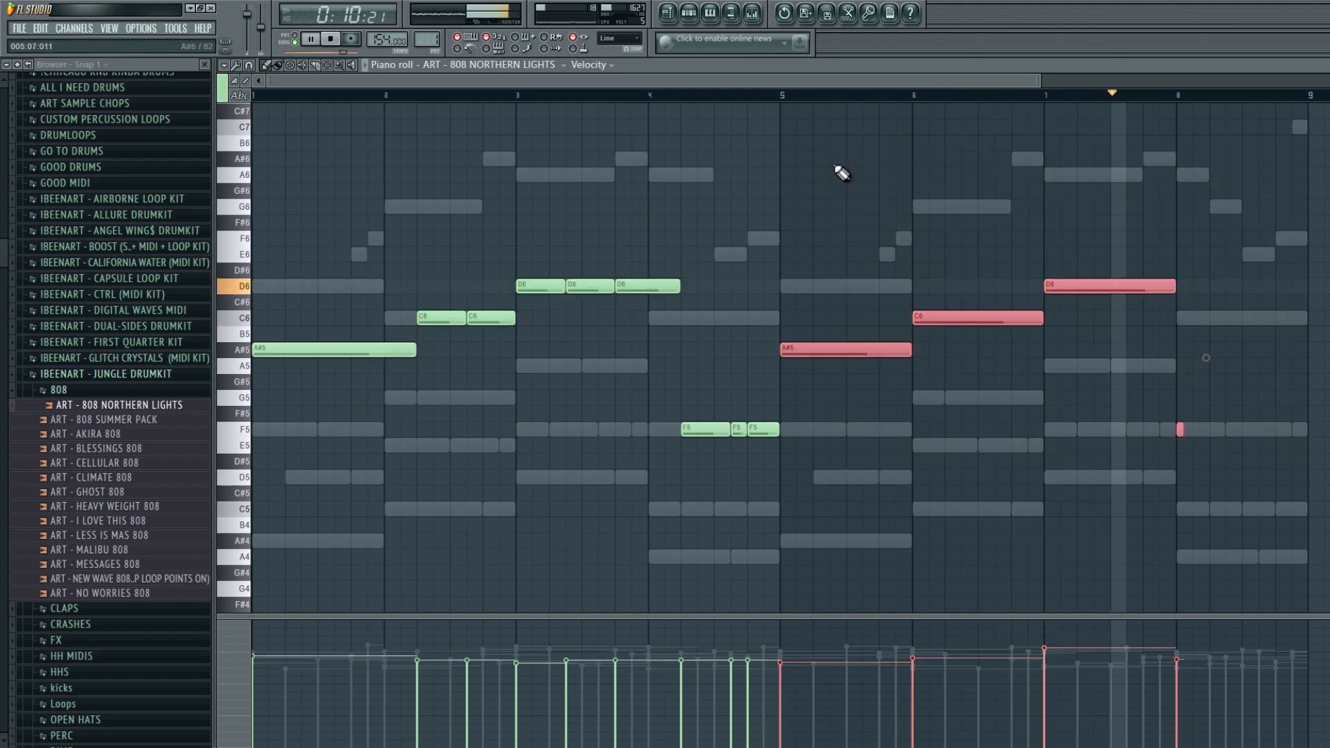
key("F7")
left_click(717, 28)
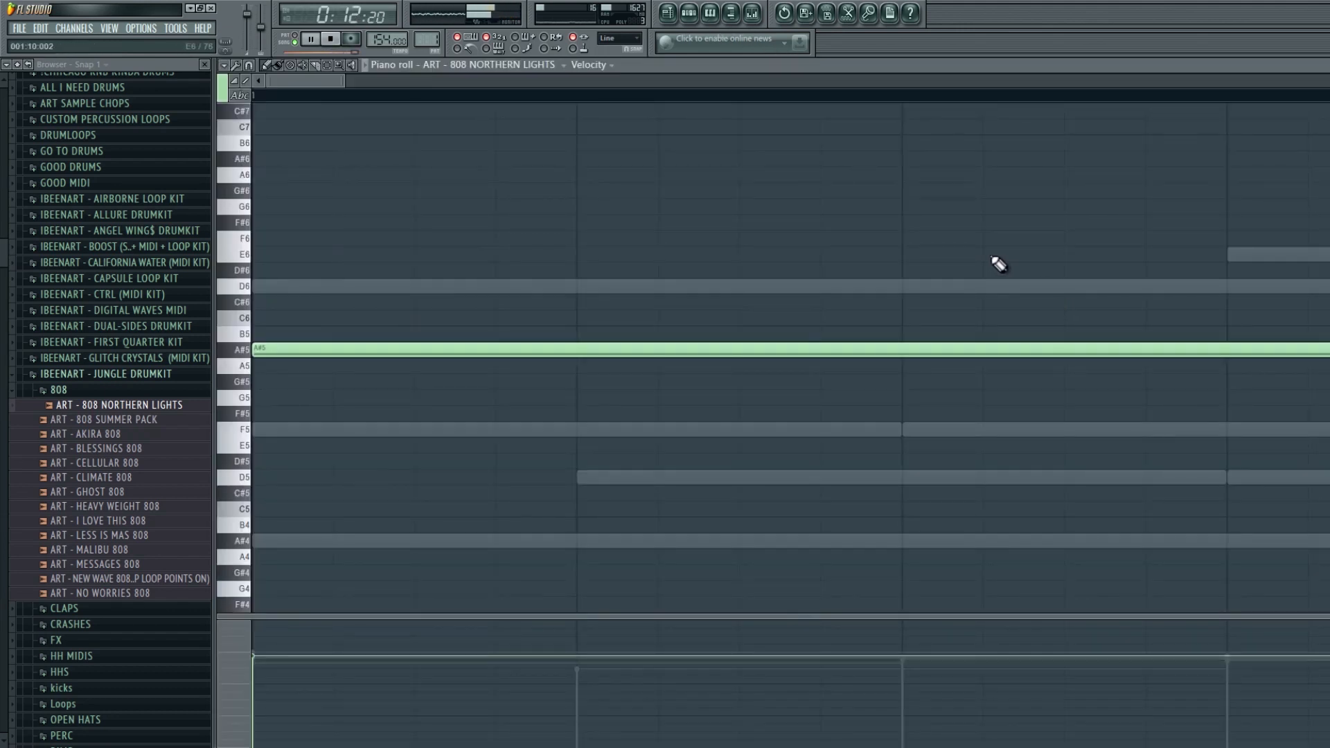
right_click(1055, 288)
right_click(1180, 428)
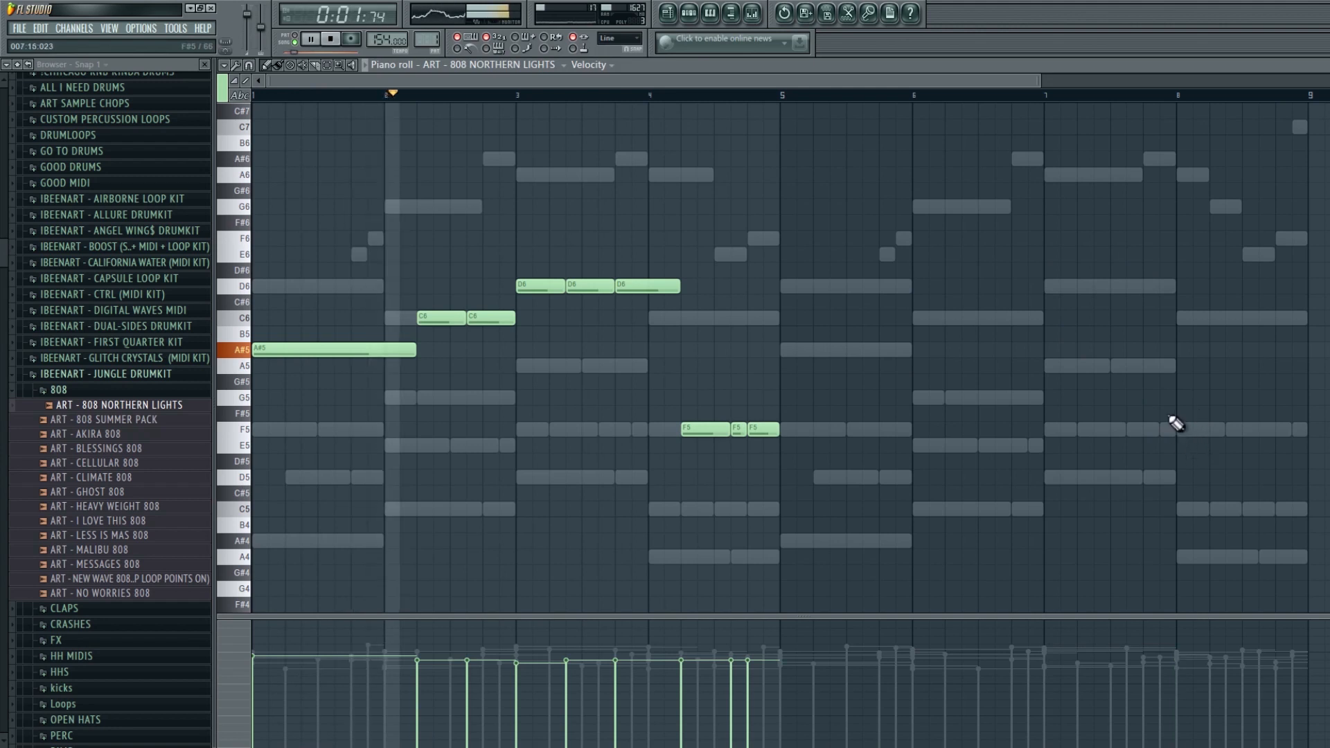
- Duplicate the first four bars of the 808 pattern into bars 5–8 and transpose the whole pattern down one octave
key("ctrl+b")
key("ctrl+d")
key("ctrl+Down")
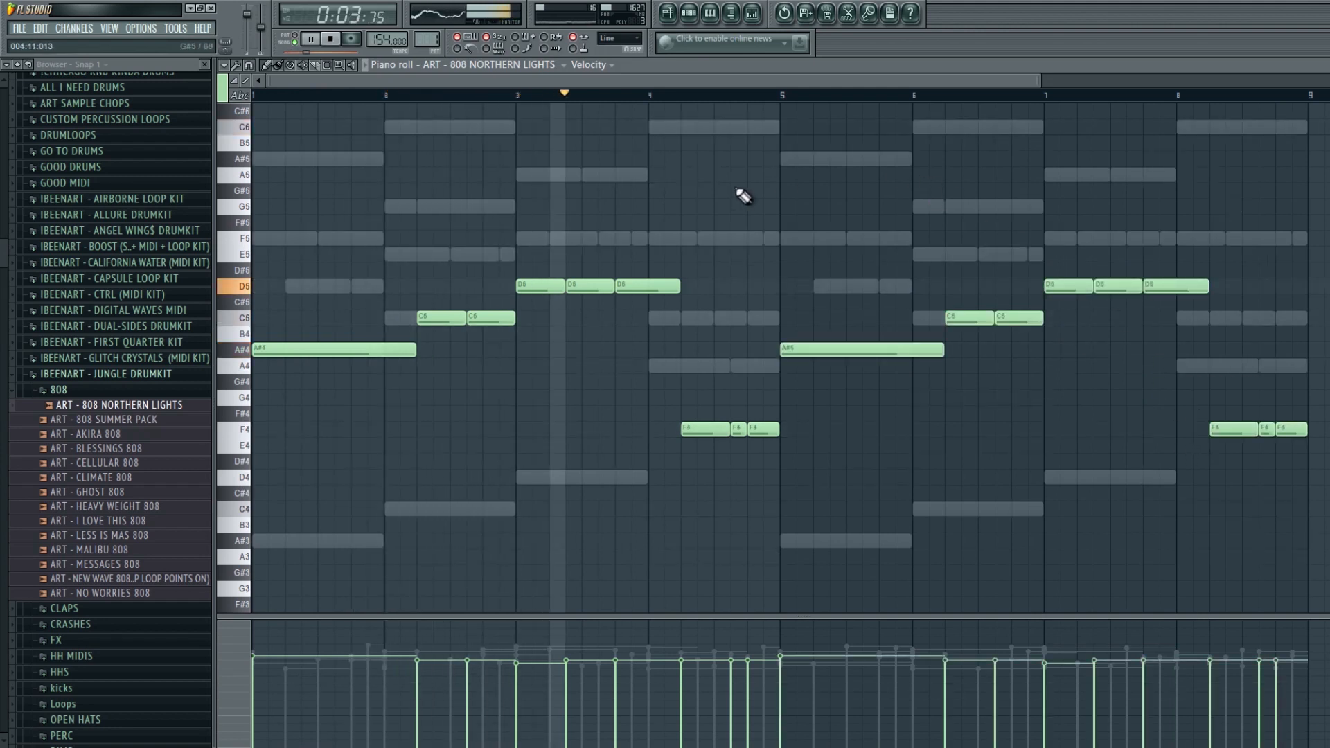
- Transpose the F notes in bars 4 and 8 of the 808 pattern up one octave
left_click_drag(757, 405, 705, 441)
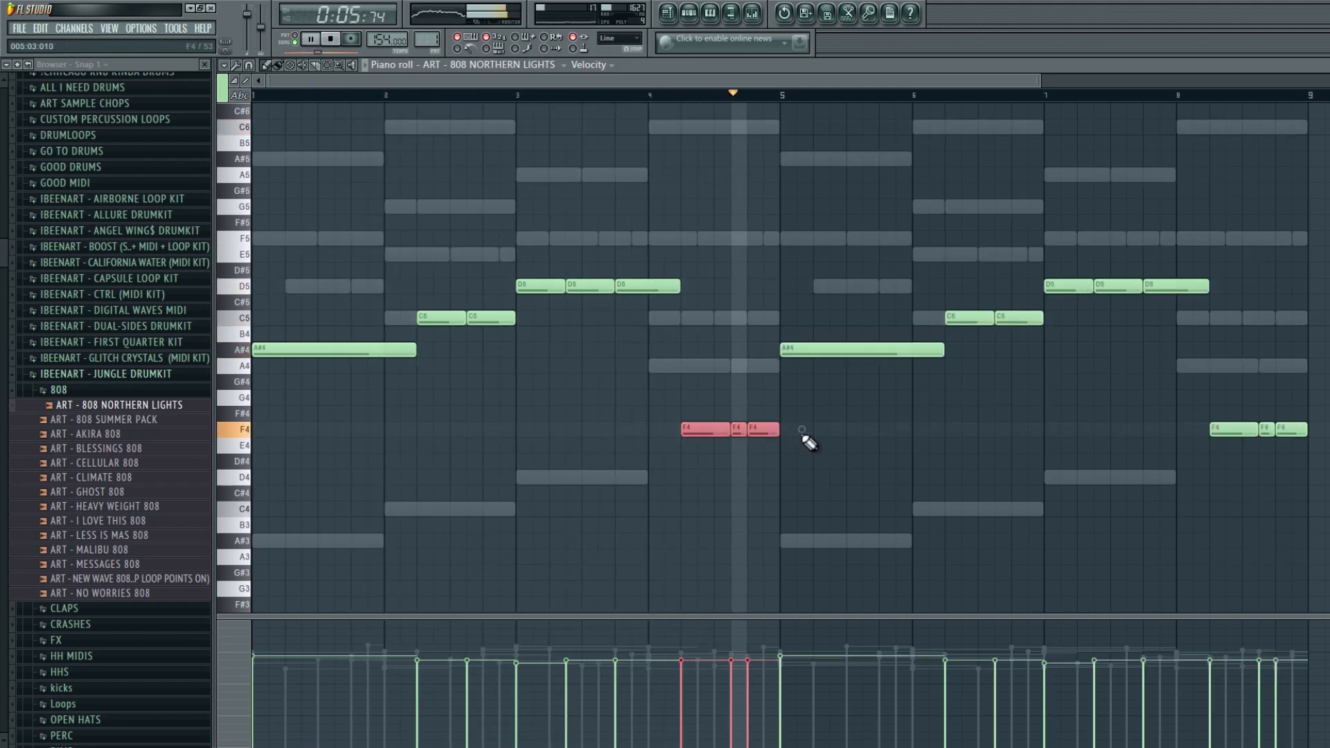
left_click_drag(244, 414, 244, 475)
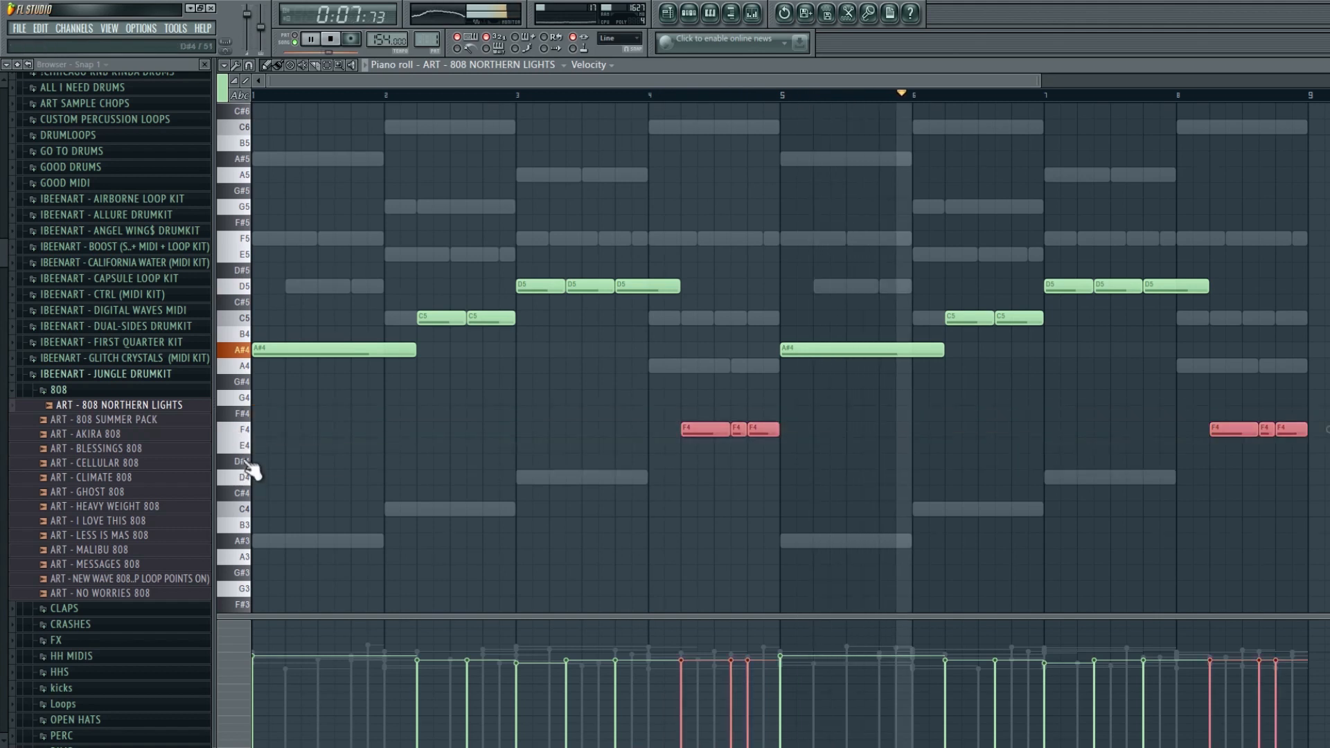
key("ctrl+Up")
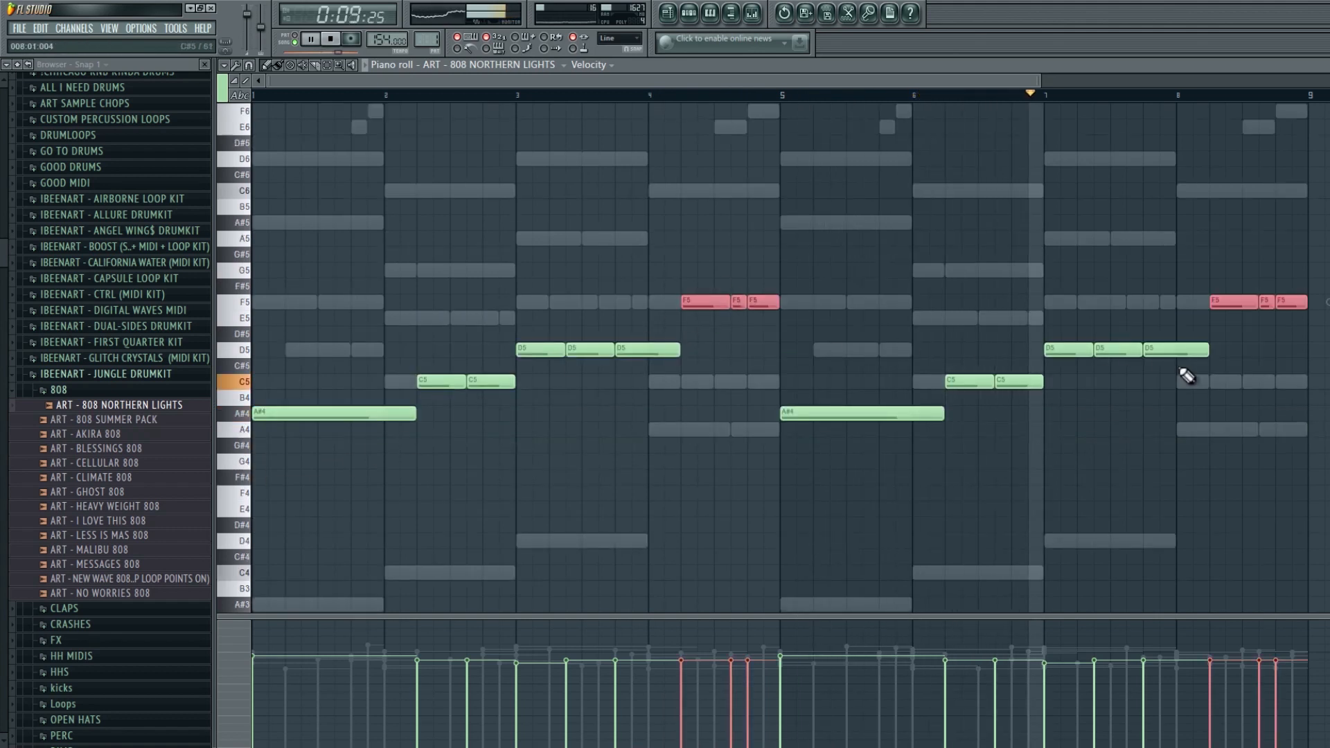
left_click(1289, 305)
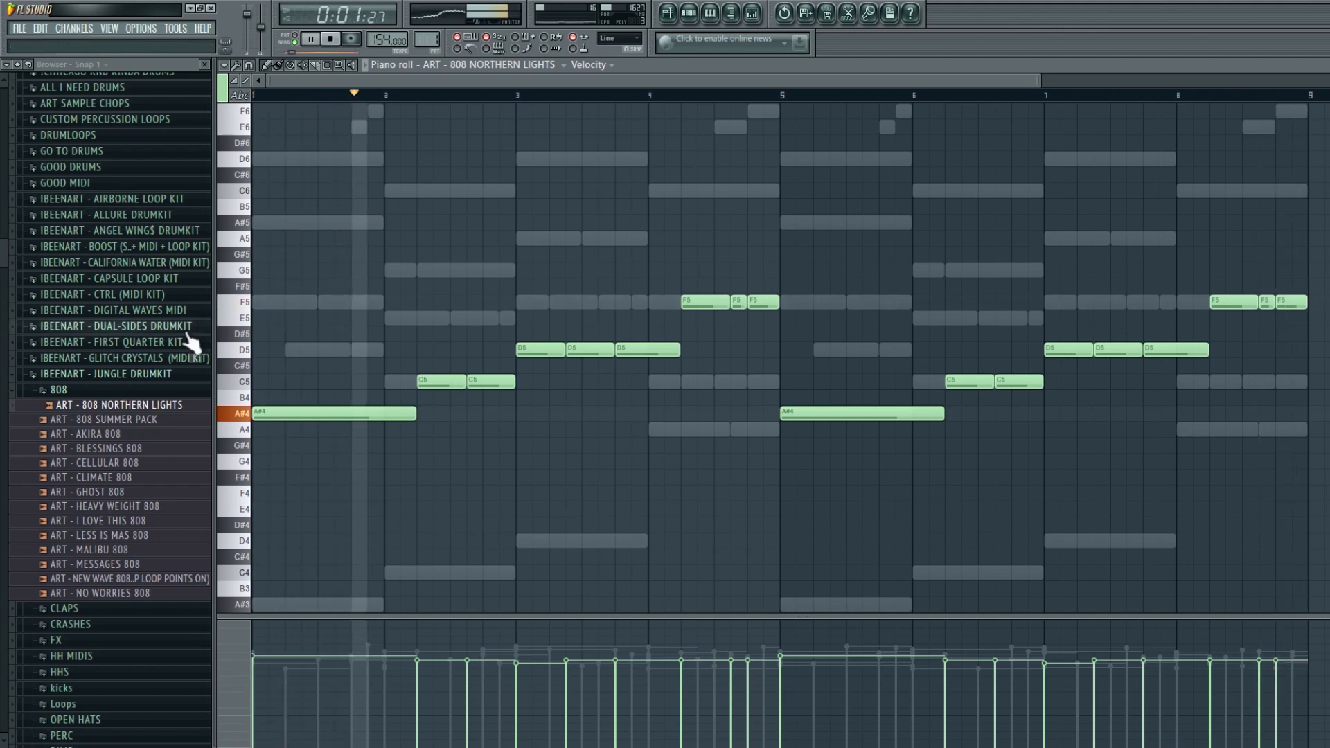
- Open the ALL BLACK_OPENHAT piano roll and place C5 open-hat notes in bars 1 and 4, duplicating them into bars 5 and 8
left_click(138, 374)
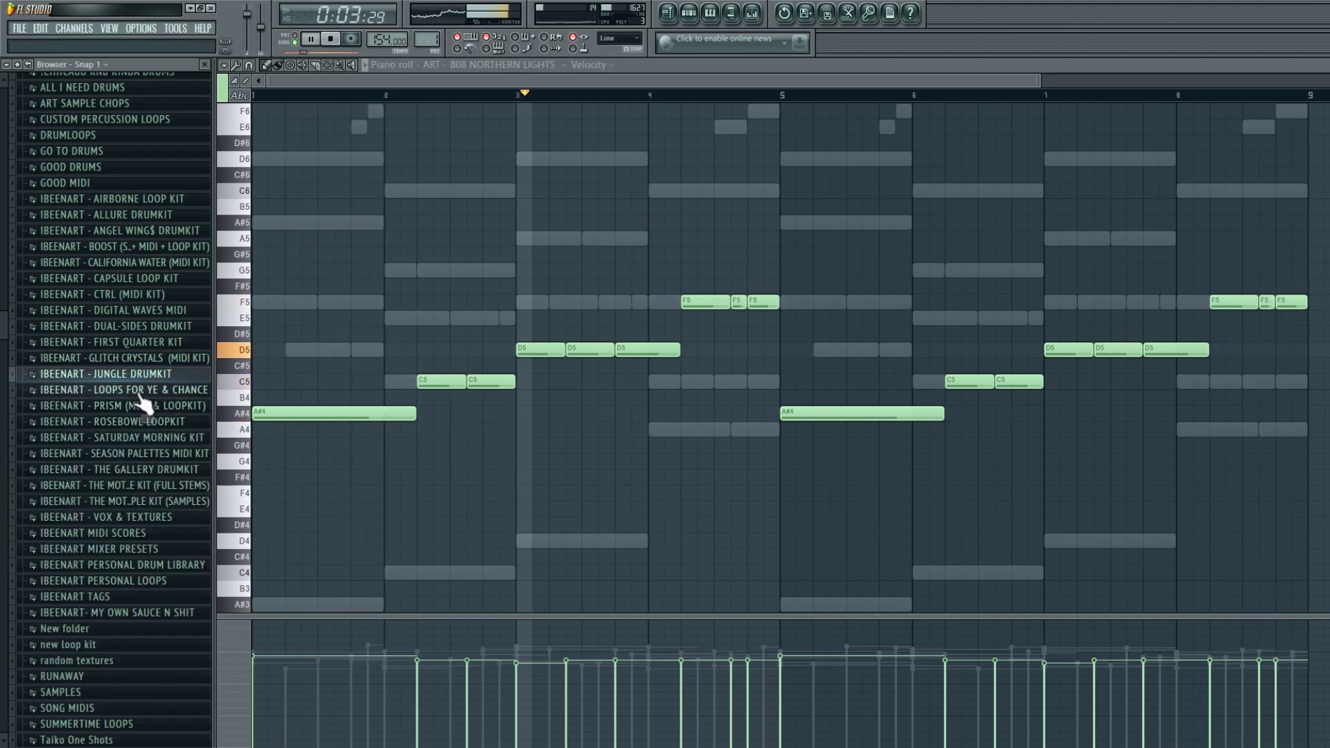
left_click(689, 13)
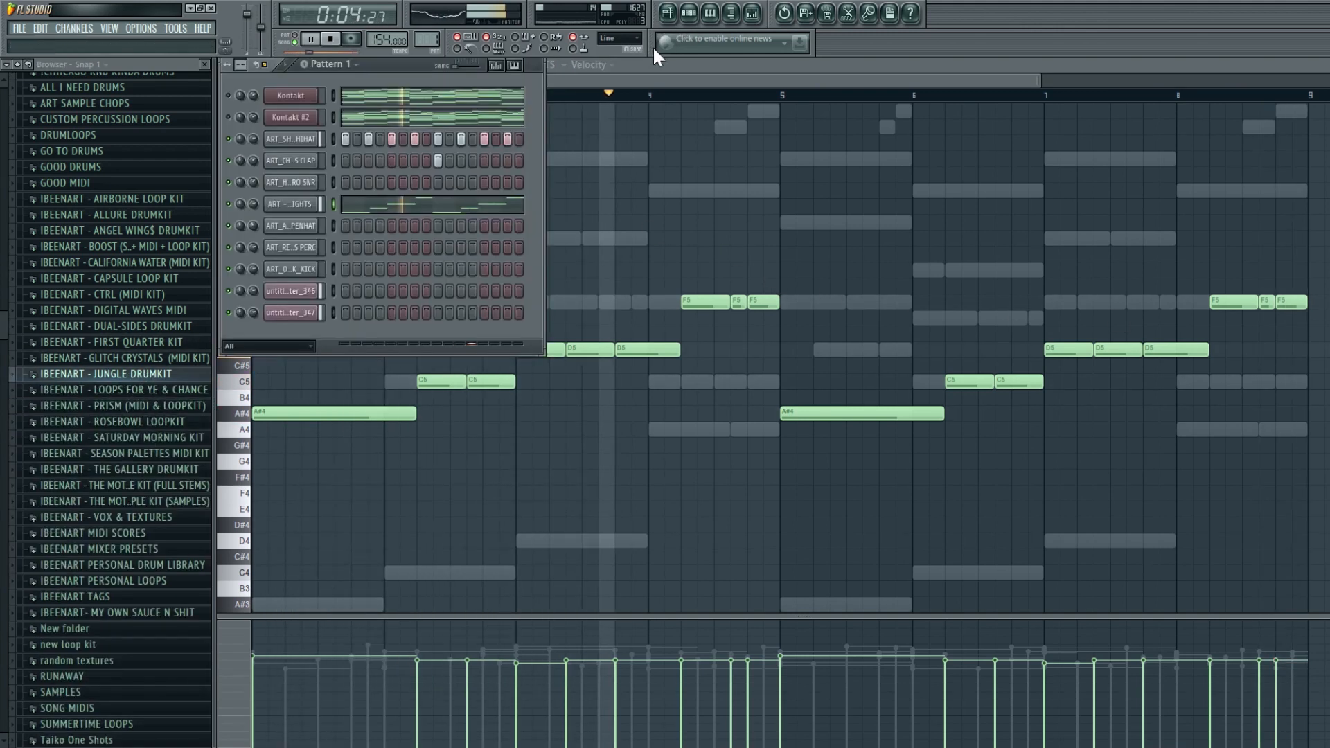
right_click(323, 230)
left_click(324, 238)
scroll(362, 356, "down", 3)
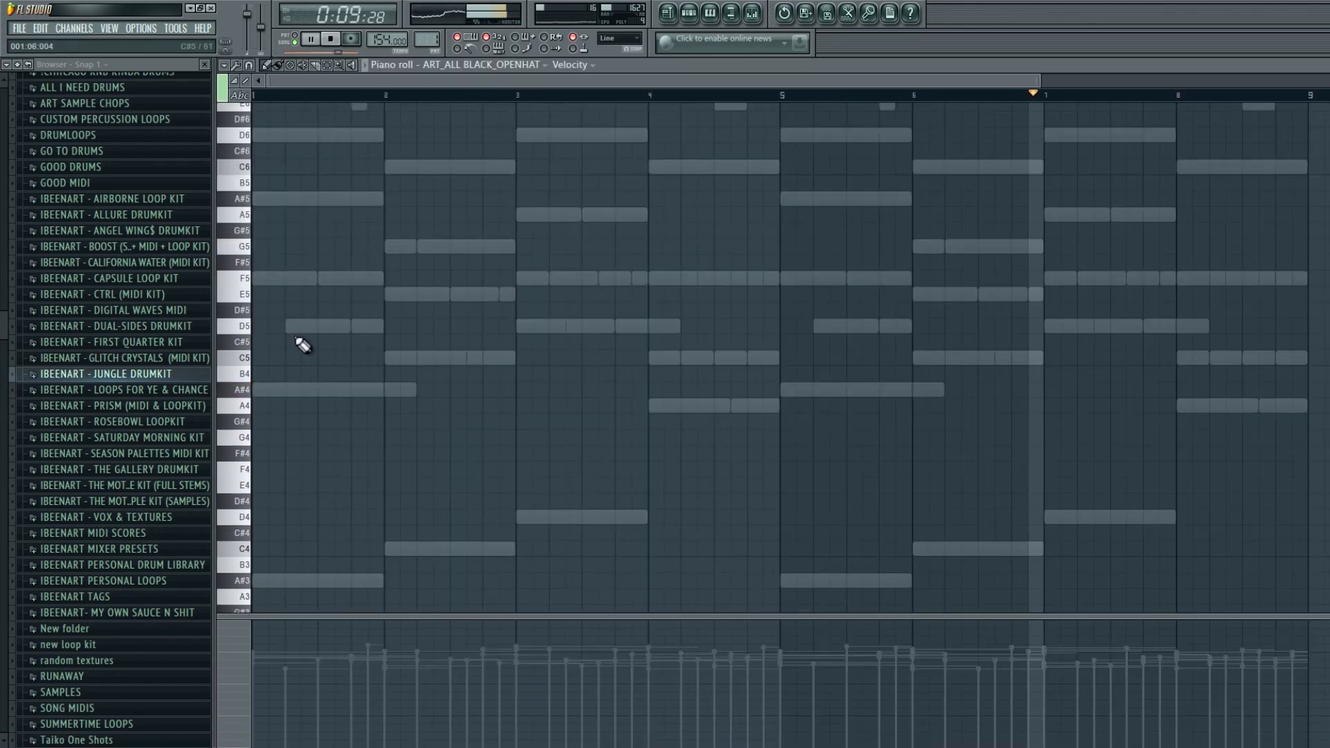
left_click(288, 357)
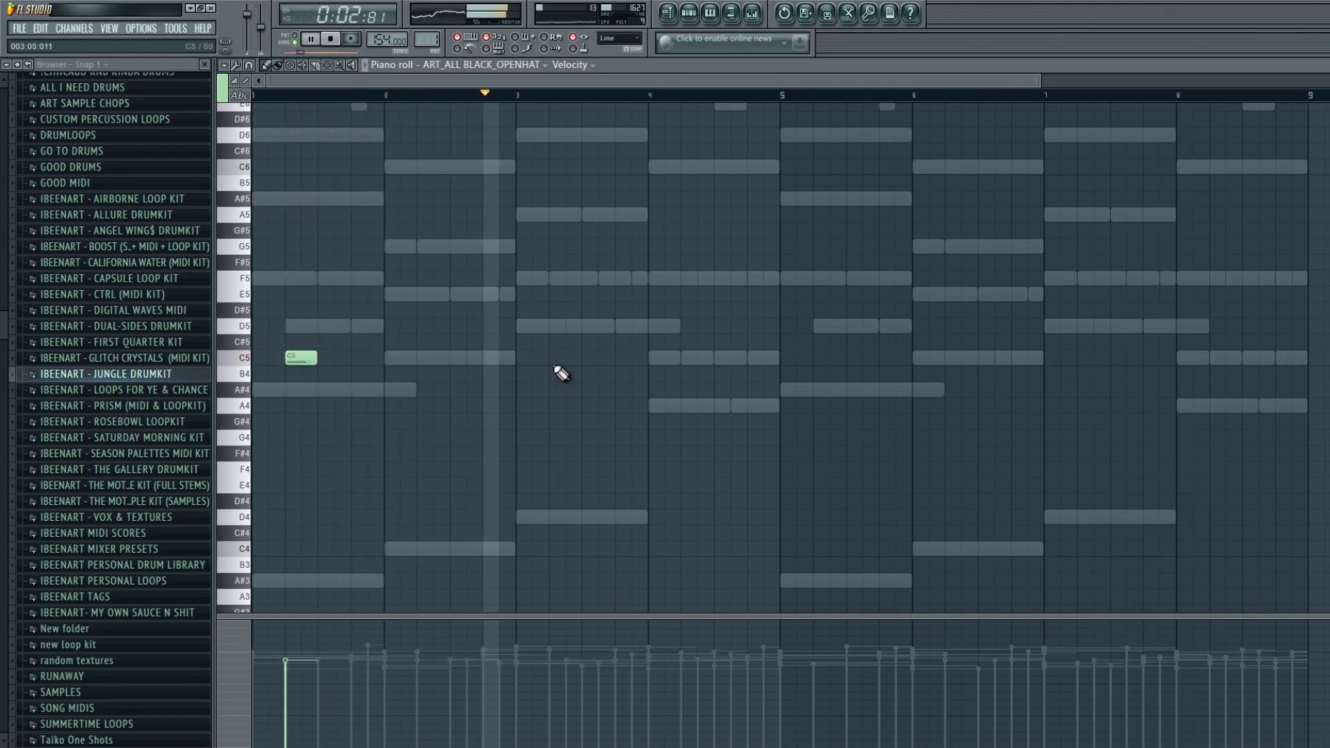
left_click(684, 357)
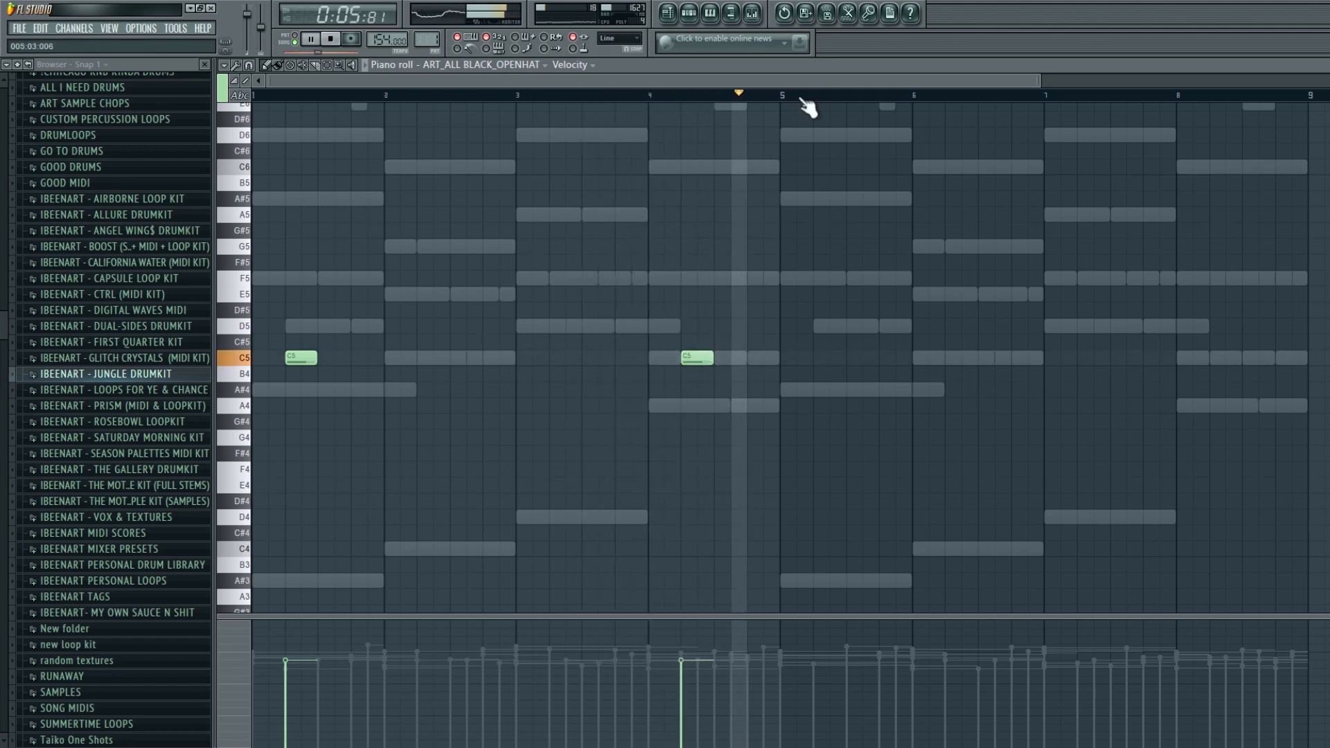
key("ctrl+b")
key("ctrl+d")
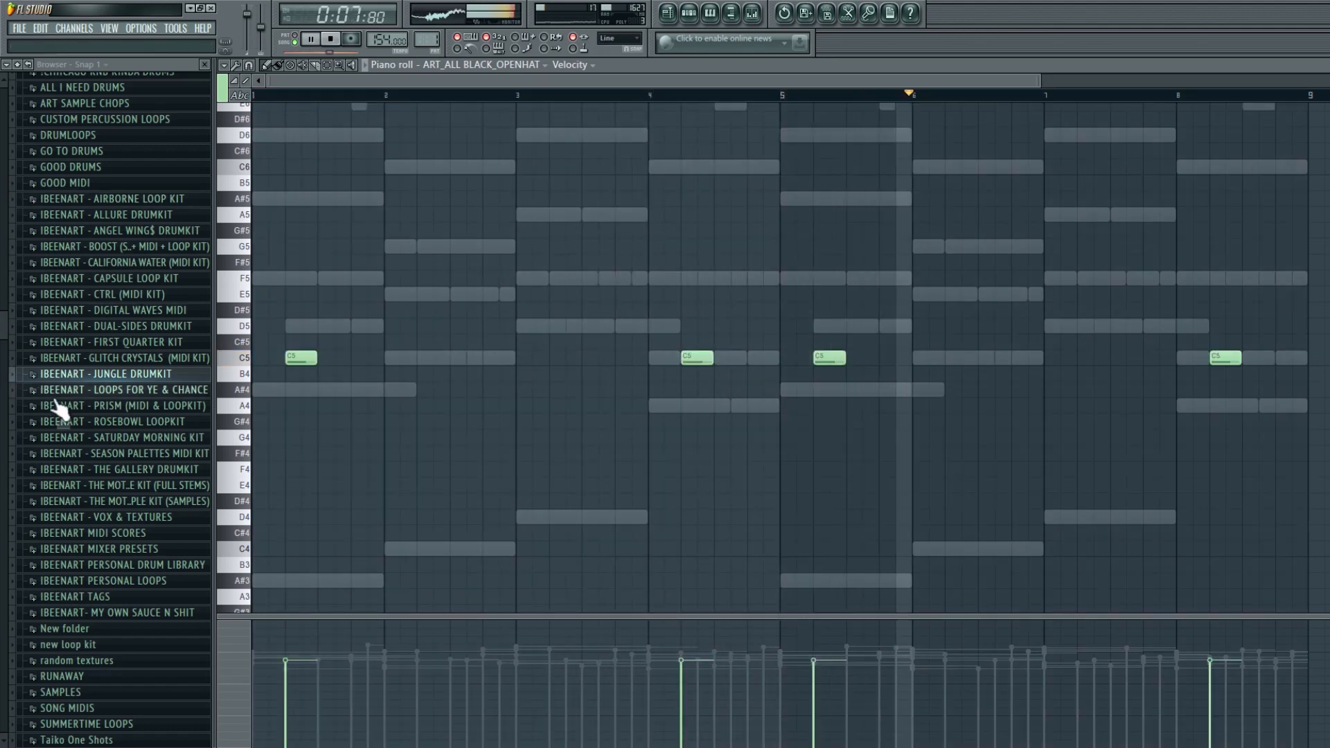
- Browse the OPEN HATS folder, preview samples and add ART - CASHMONEY OPEN HAT to the channel rack
left_click(104, 374)
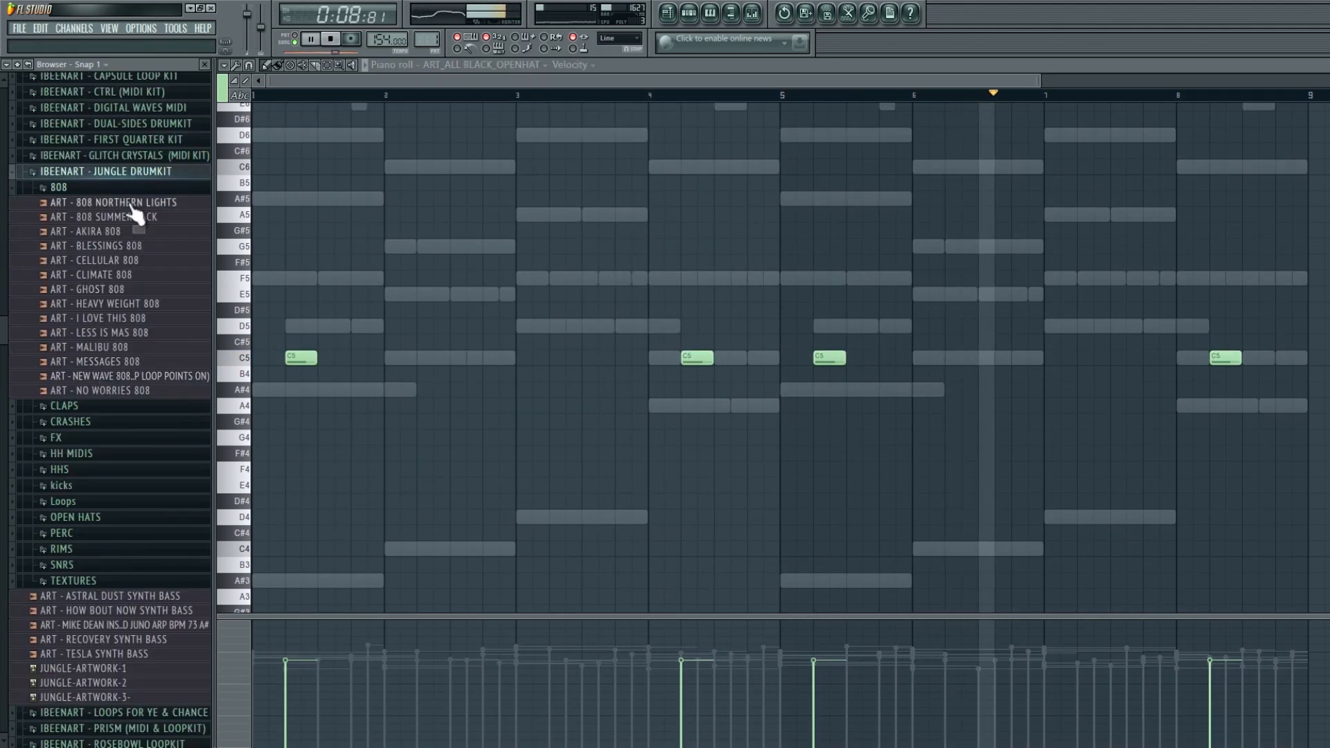
left_click(76, 516)
left_click(97, 561)
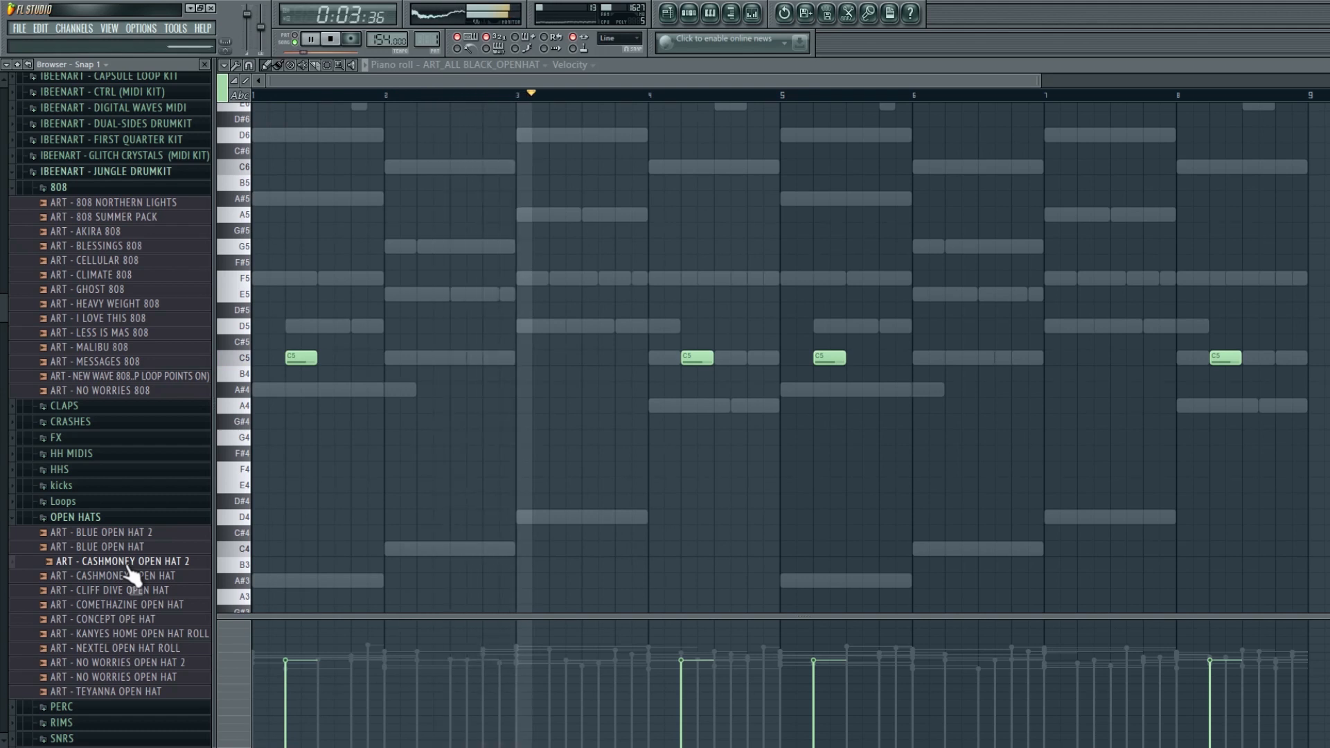
left_click(131, 591)
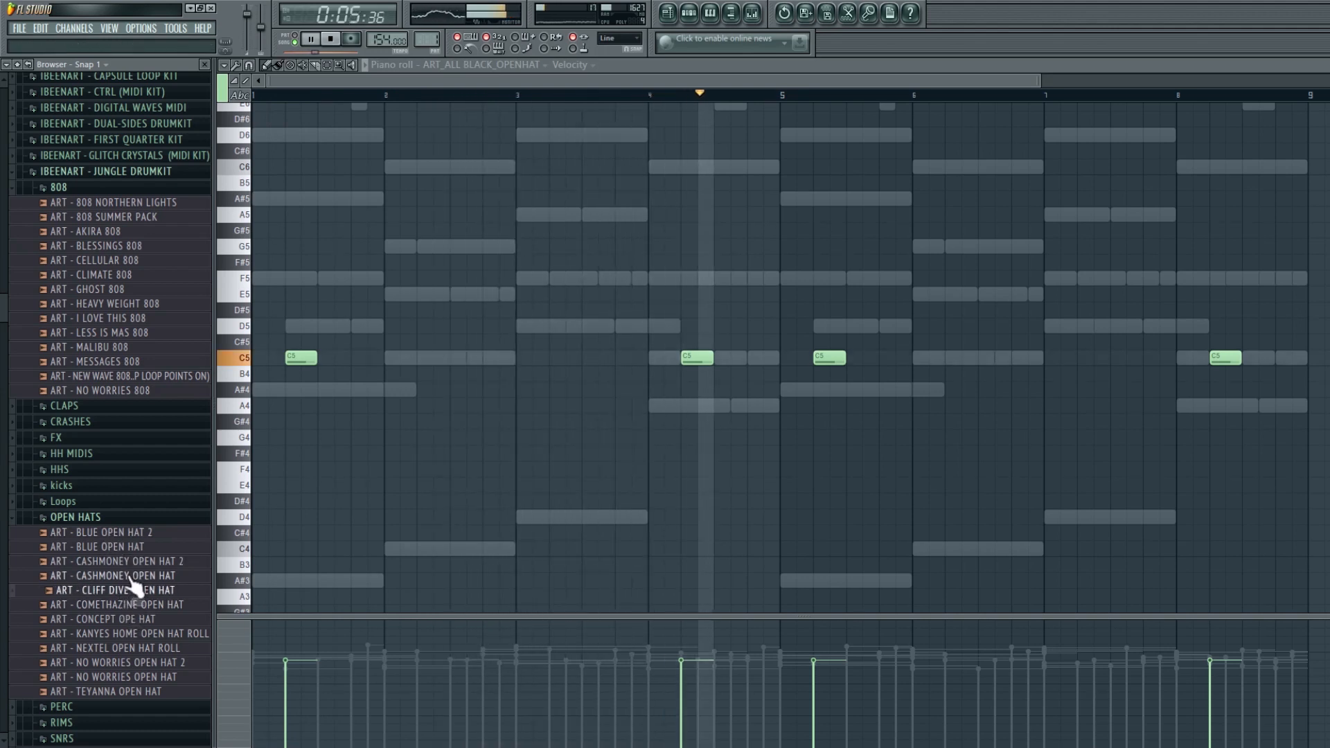
left_click(130, 578)
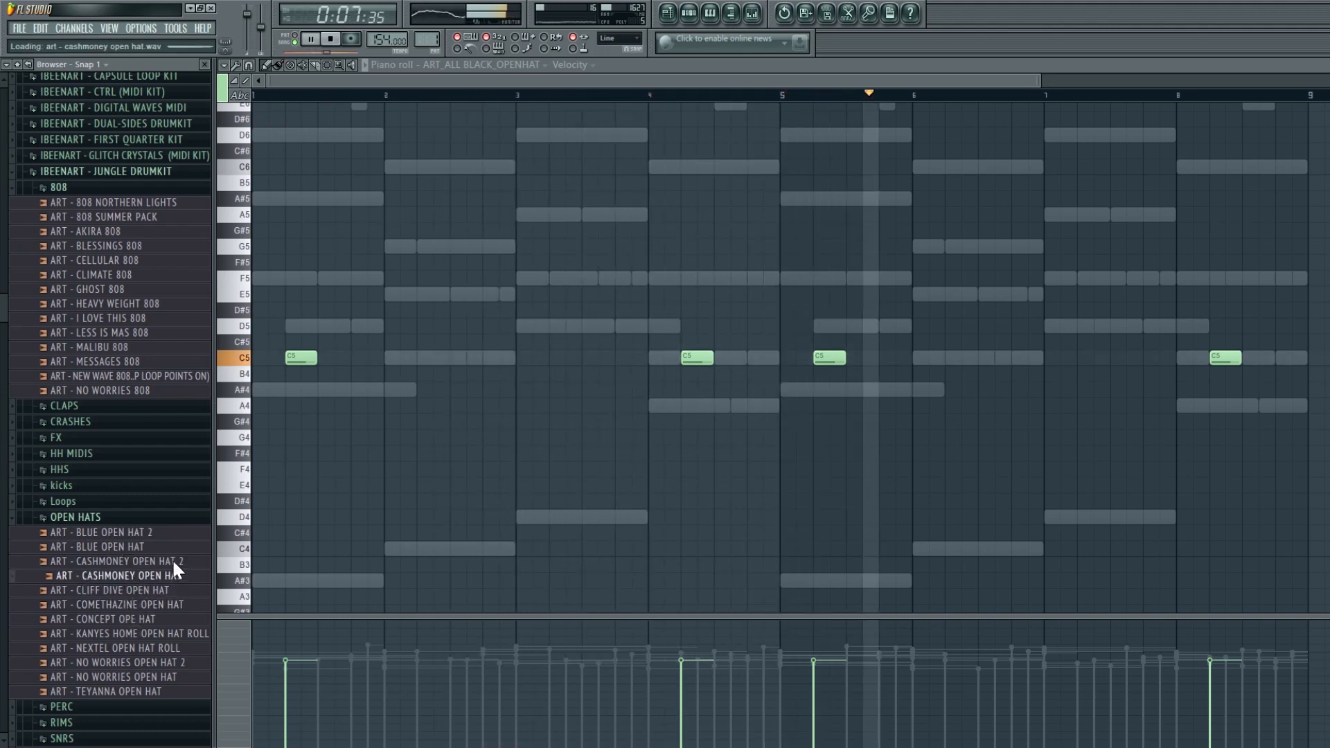
left_click(668, 12)
left_click(690, 13)
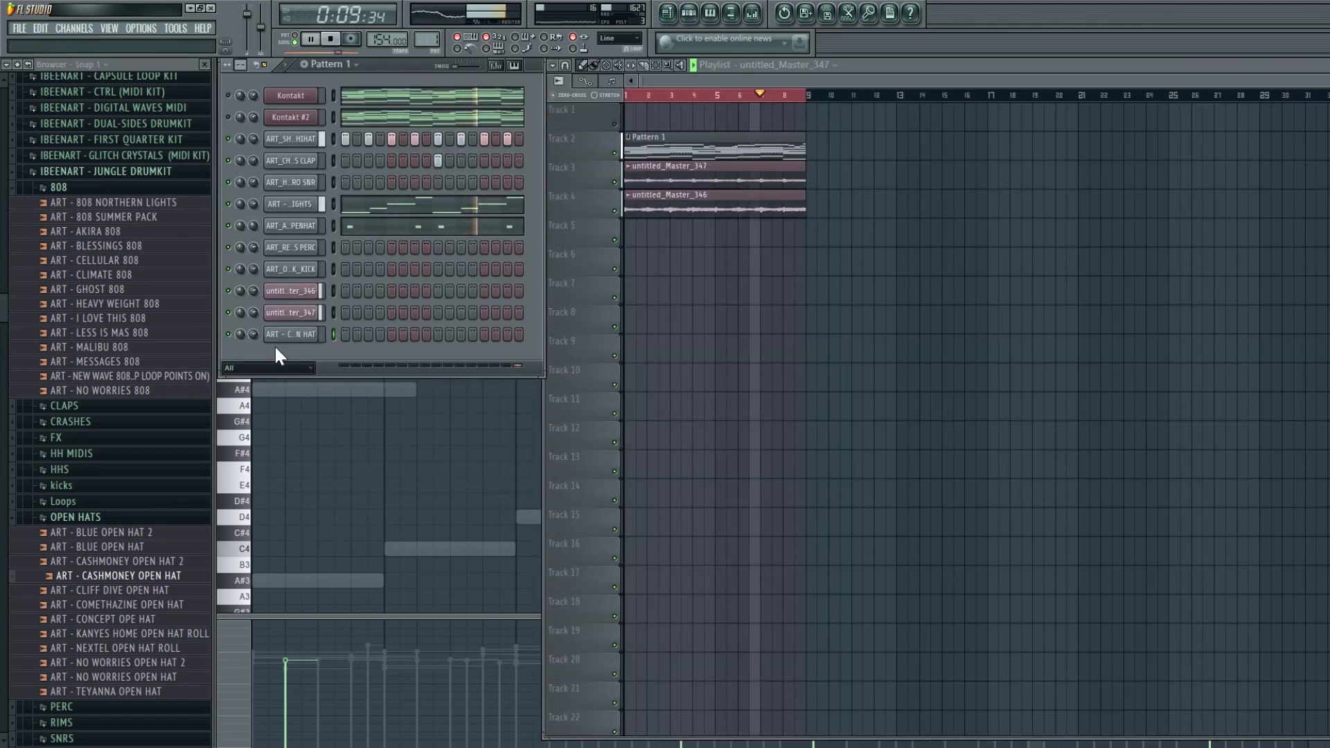
- Open the Cashmoney open hat's piano roll and add a C5 note late in bar 2
key("F7")
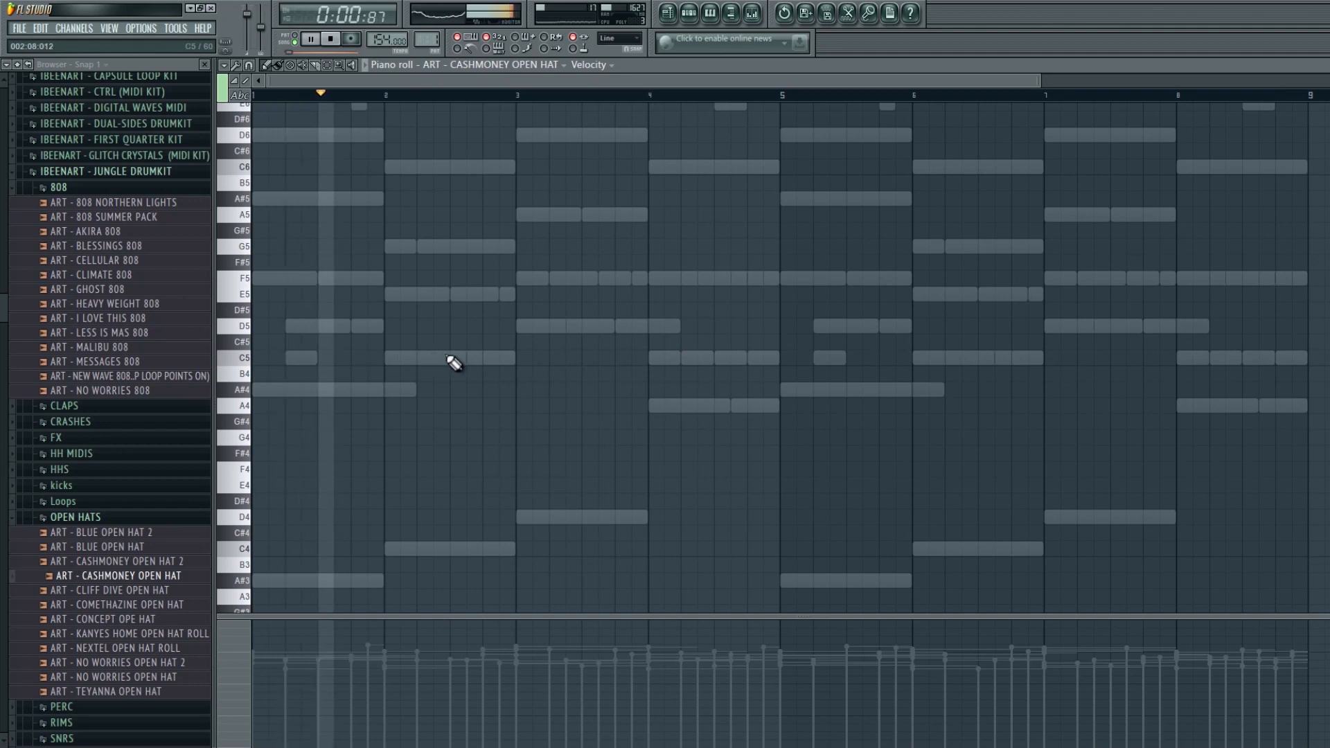
left_click(485, 358)
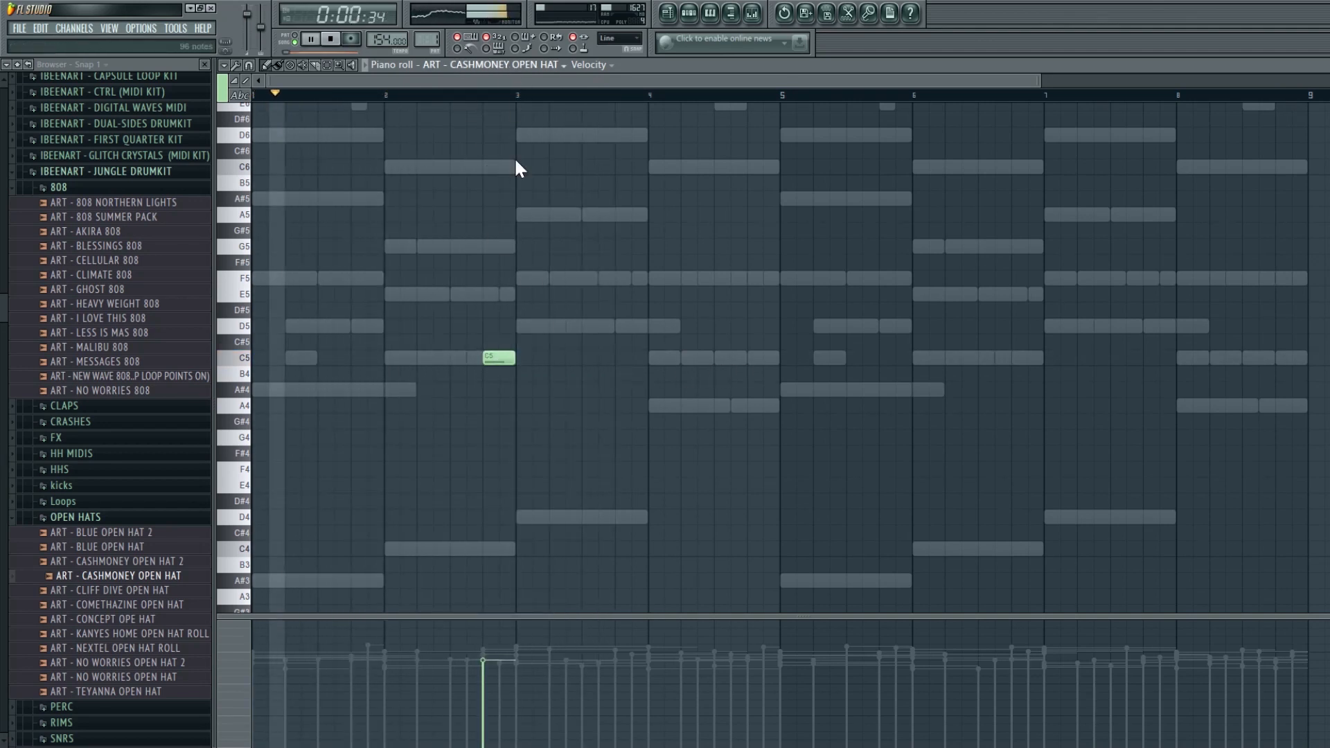
key("Up")
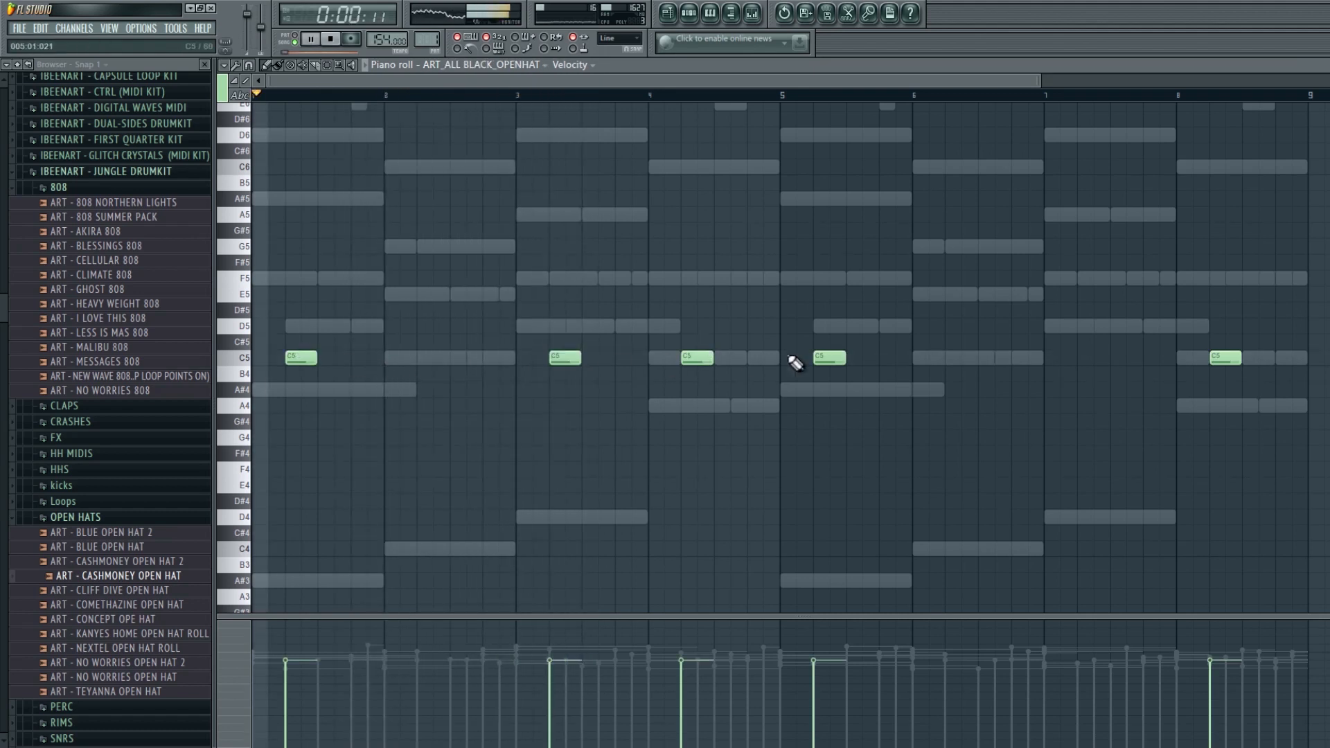
- In the ALL BLACK open-hat roll, delete the bar 4 note and move the bar 8 note back into bar 7
right_click(697, 358)
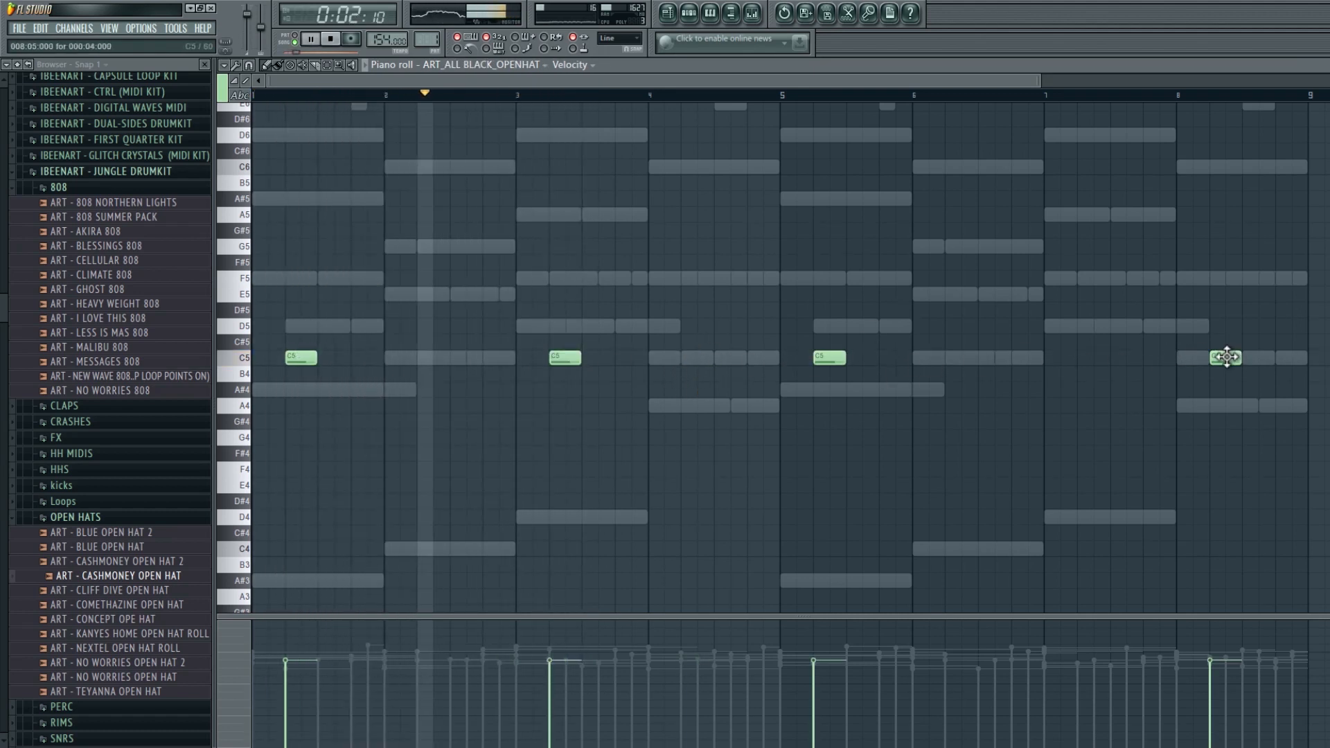
left_click_drag(1227, 358, 1098, 357)
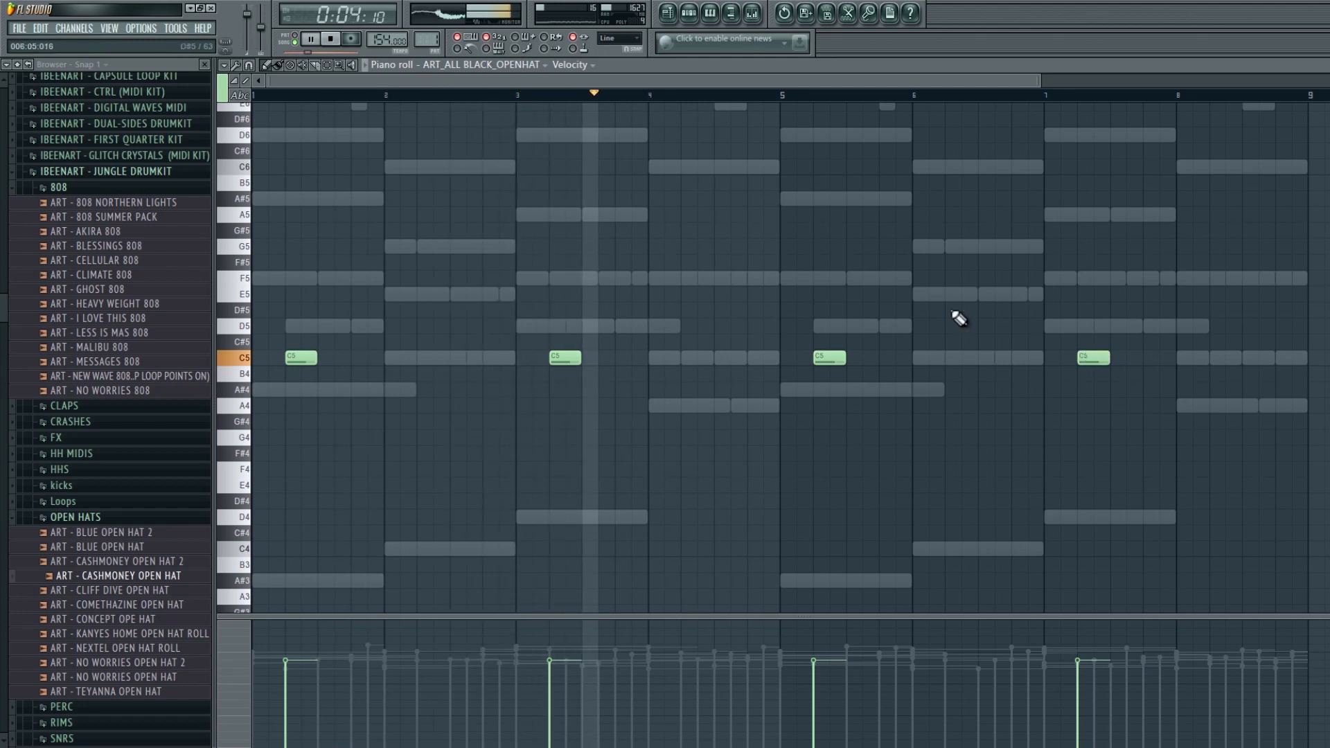
- Add more Cashmoney open-hat C5 notes across bars 4, 6 and 8, nudging one slightly later
double_click(728, 358)
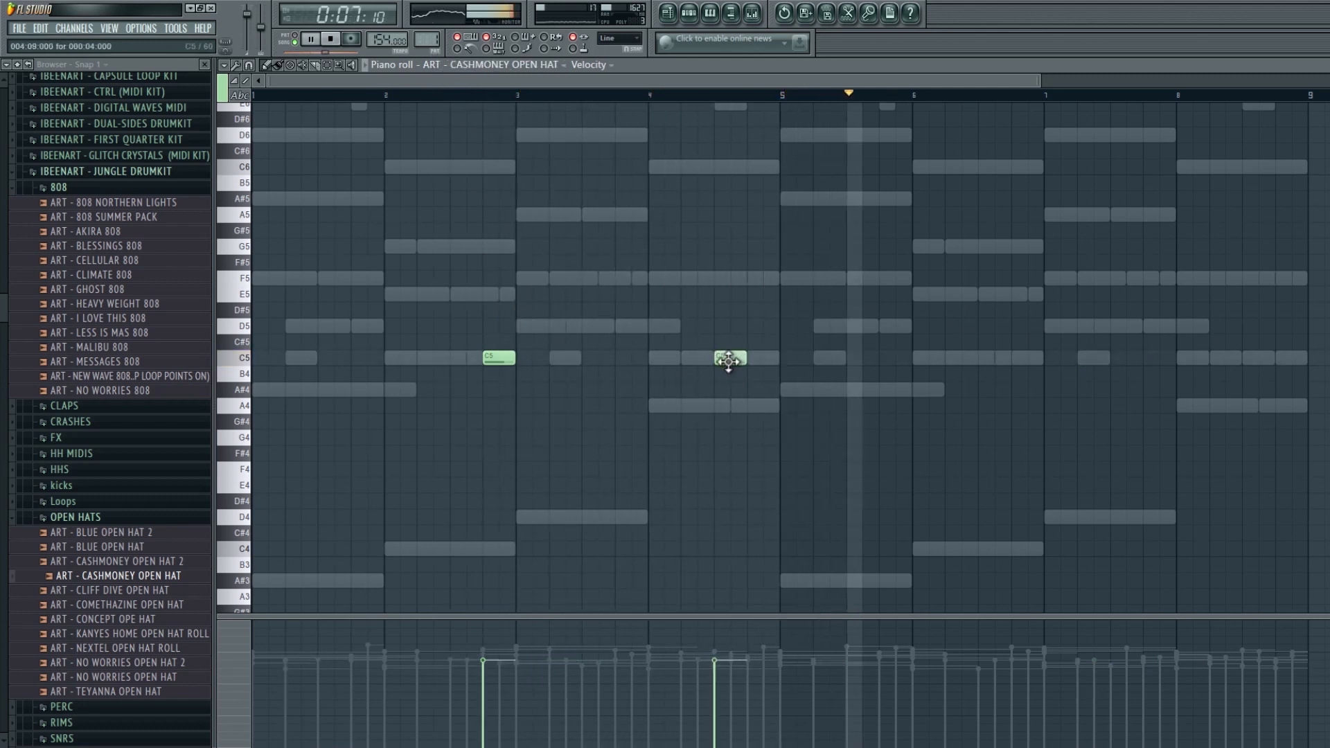
left_click(1017, 358)
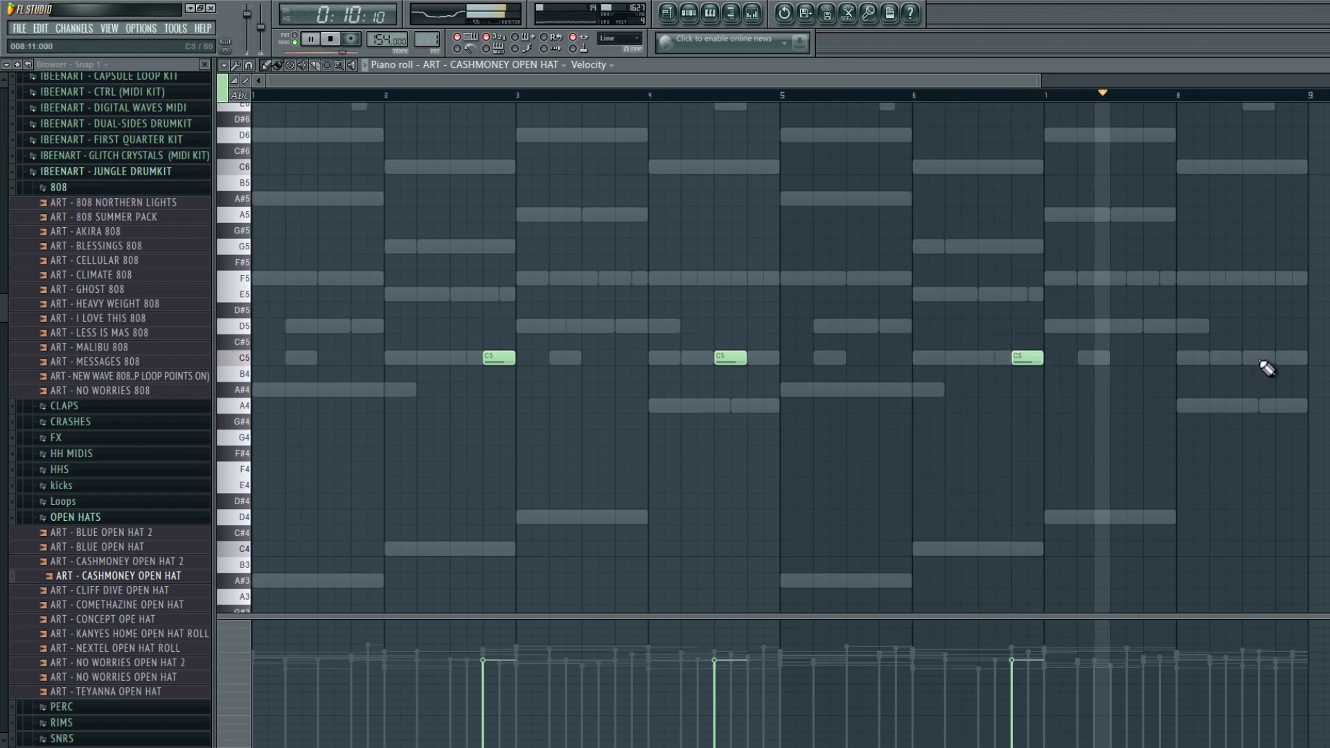
left_click(1283, 358)
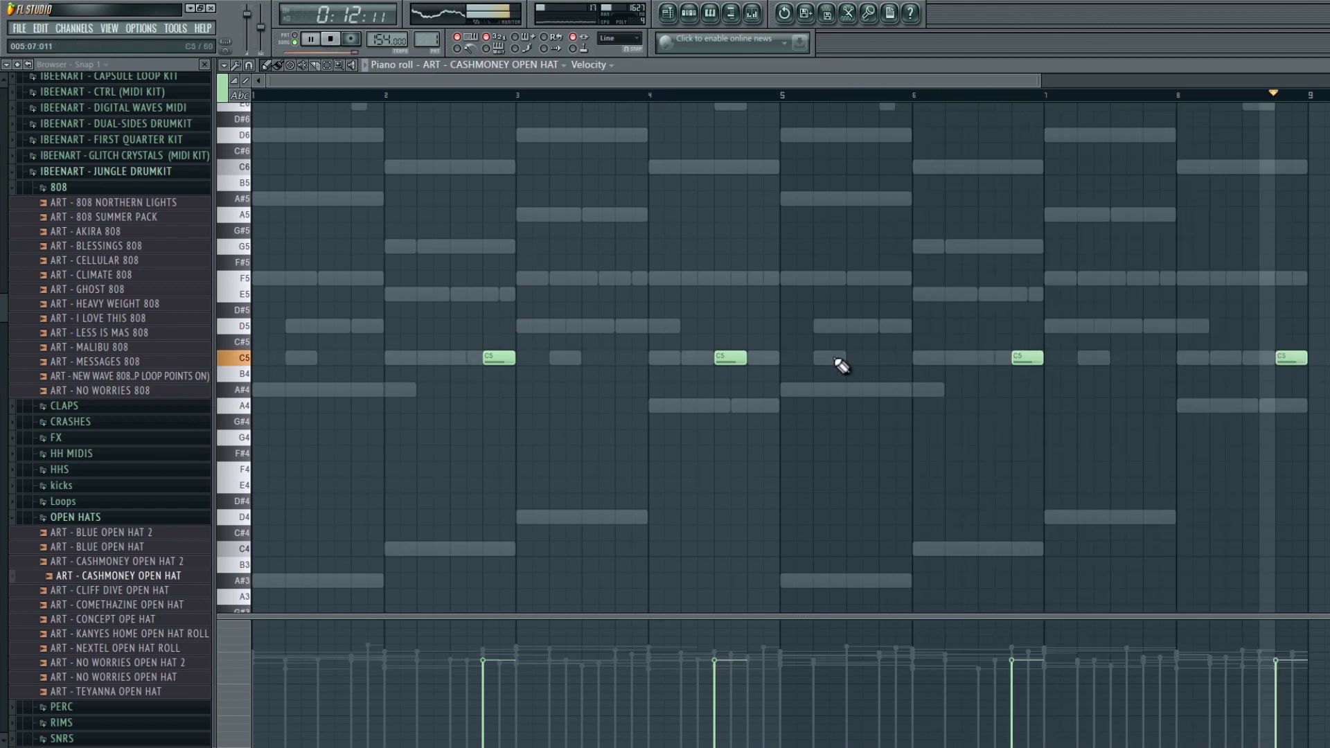
left_click_drag(731, 358, 764, 361)
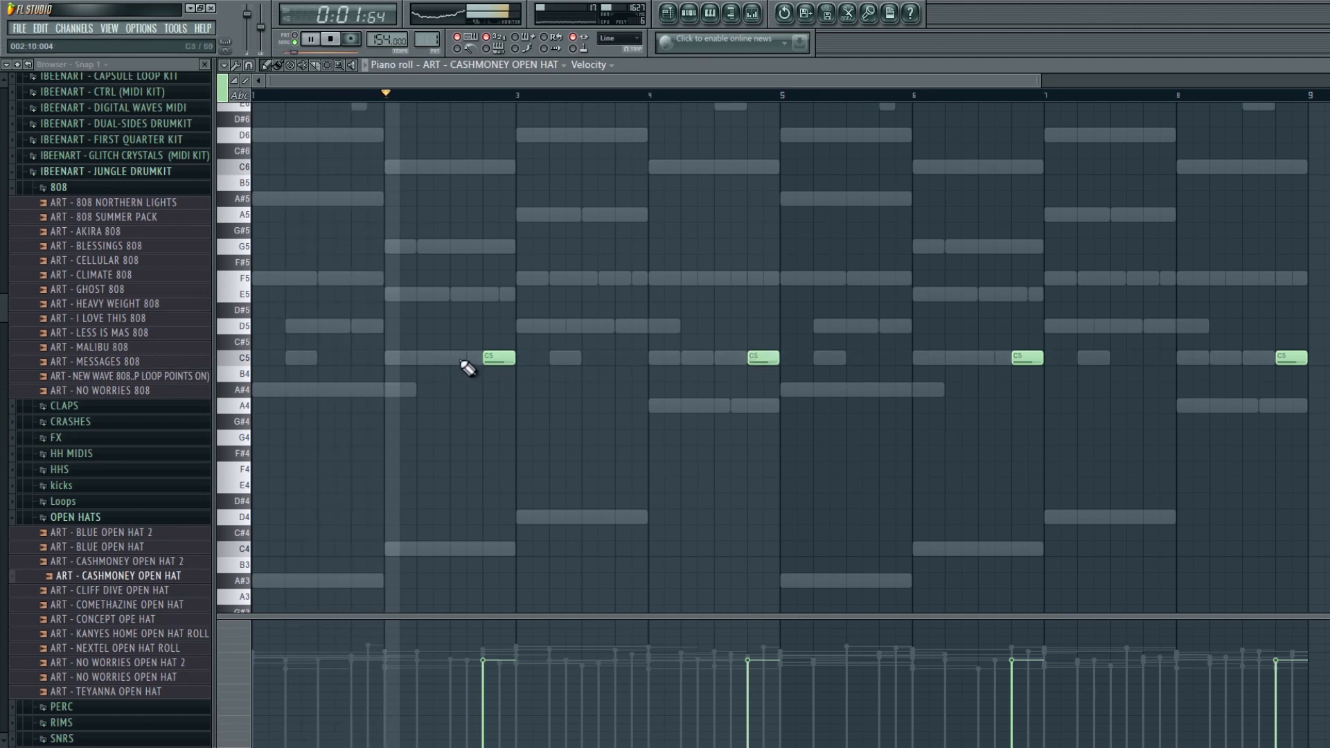
left_click(693, 358)
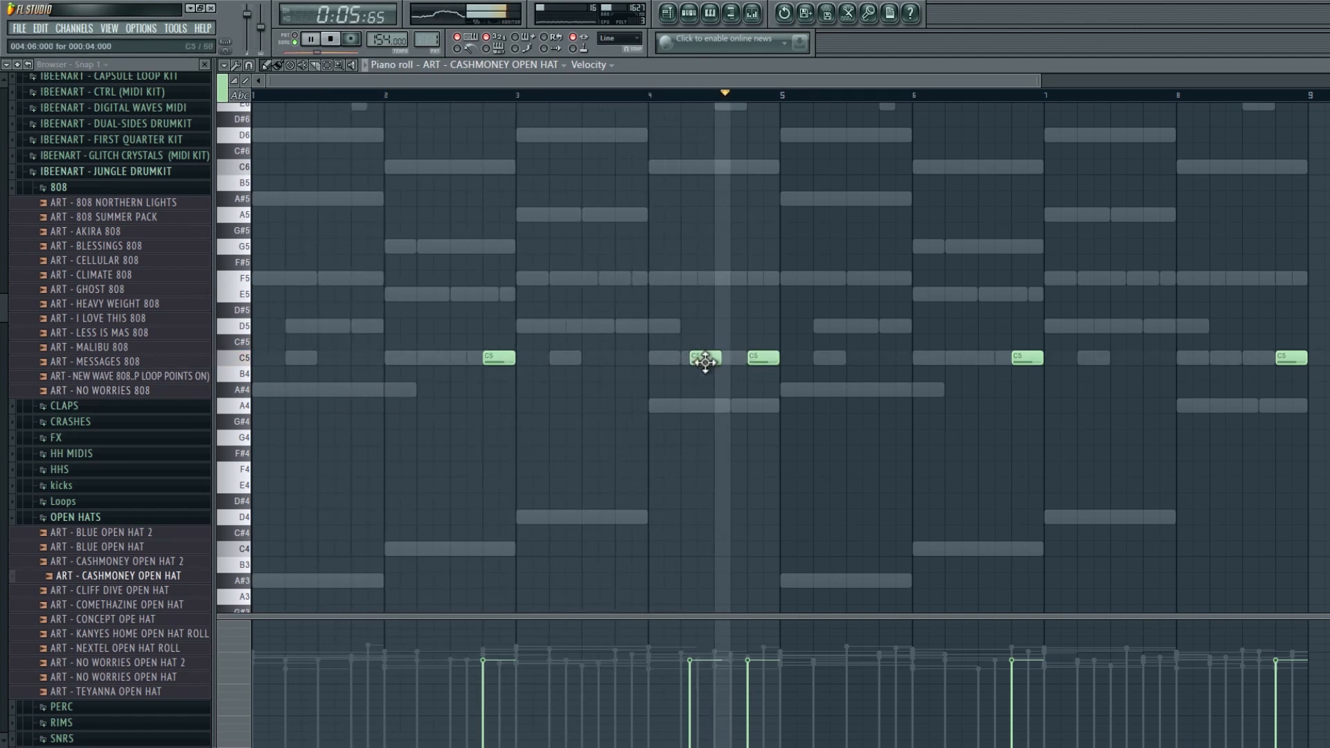
left_click(1214, 359)
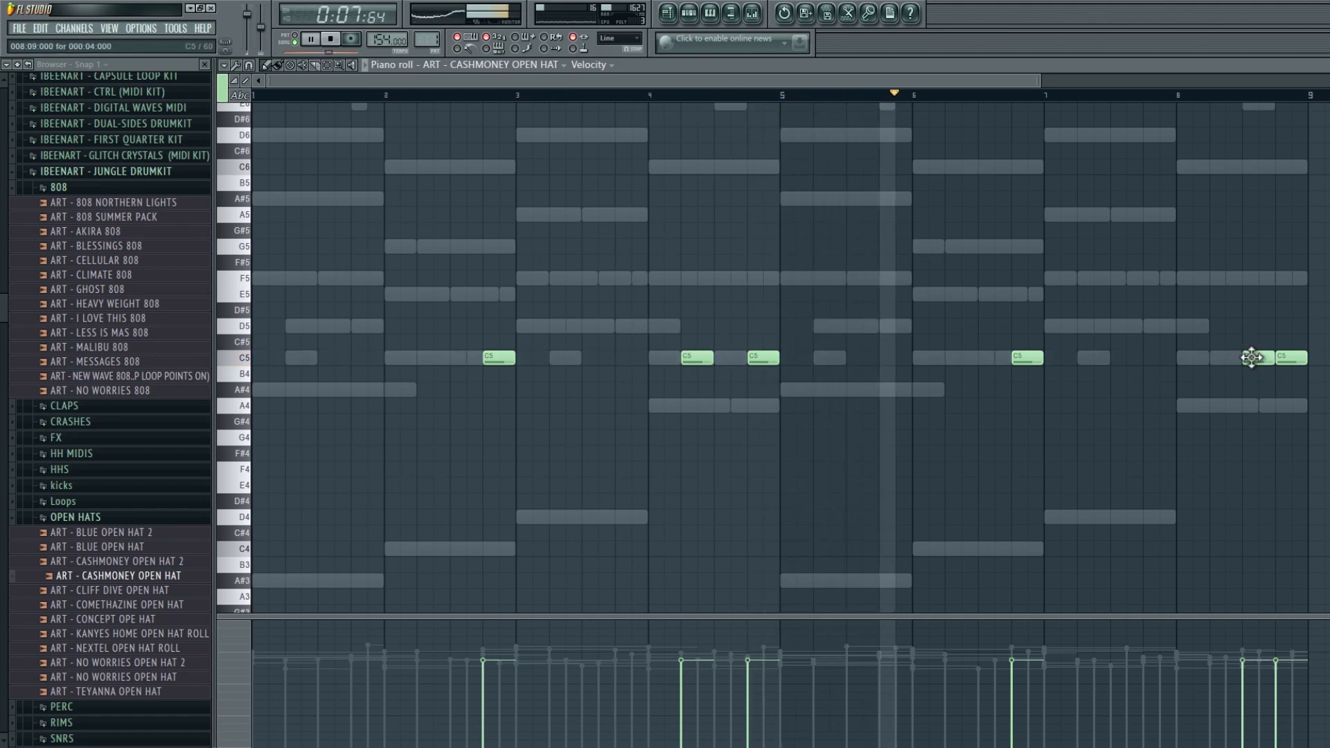
- Select the ART_HYDRO SNR channel in the channel rack and open its piano roll
left_click(688, 14)
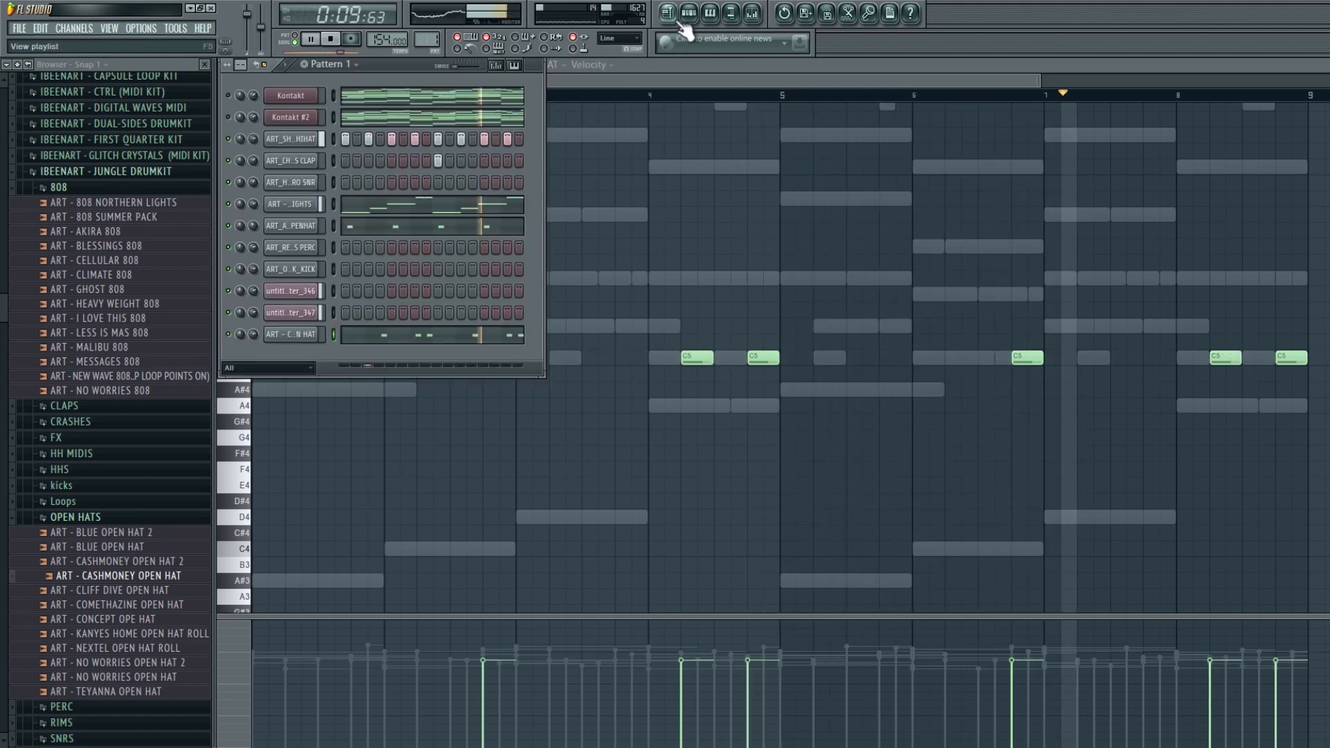
left_click(291, 248)
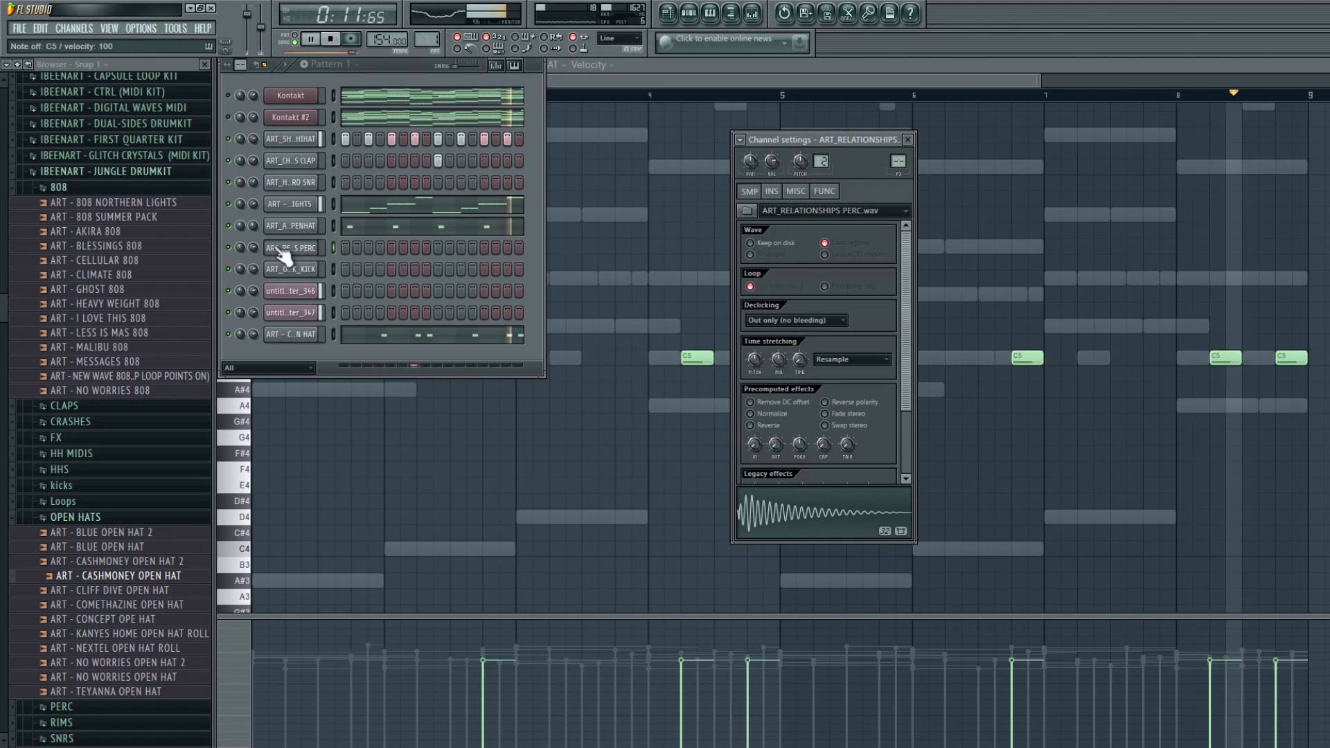
left_click(310, 180)
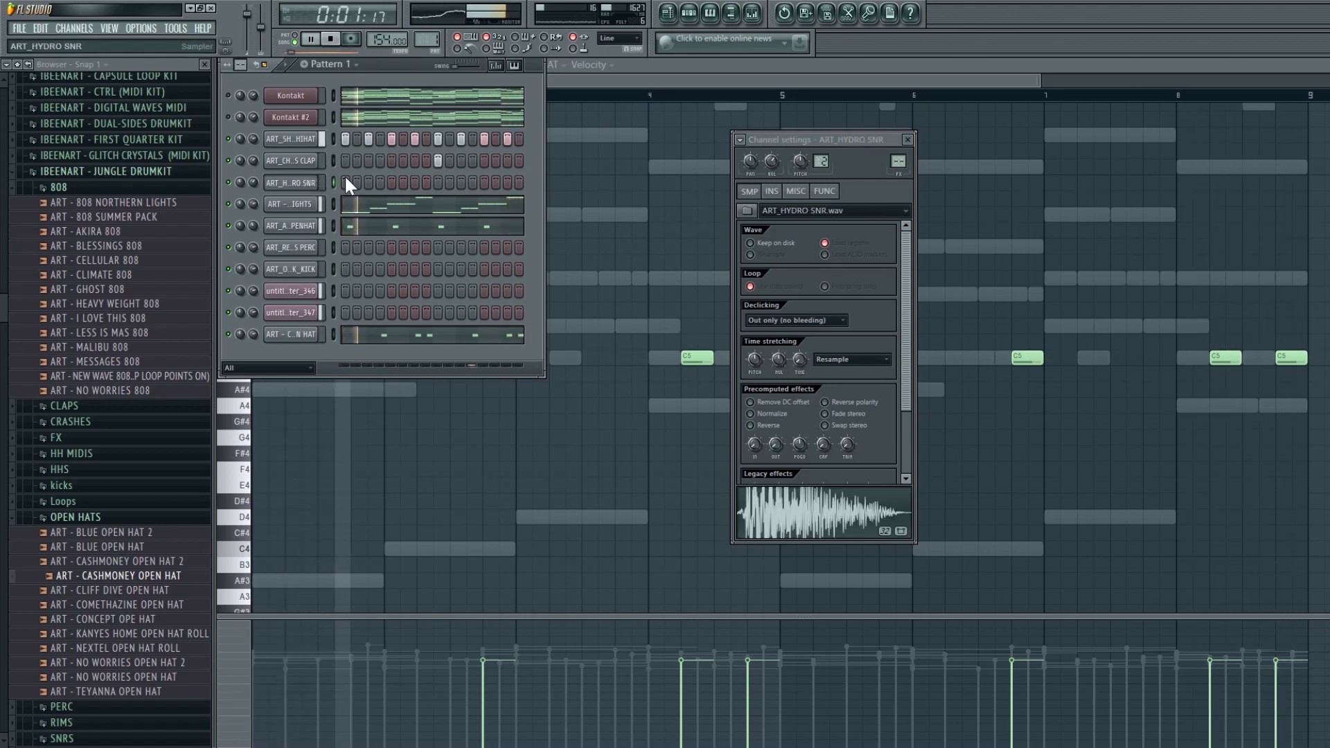
key("F7")
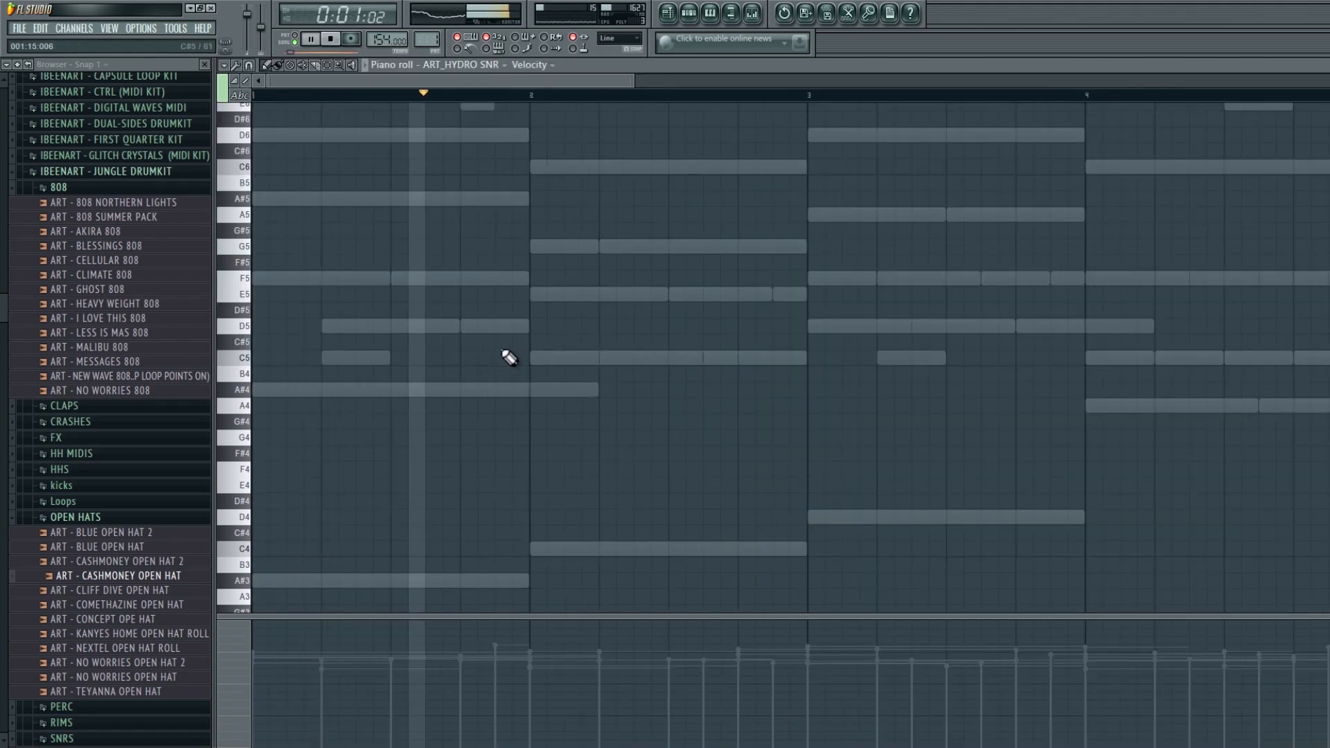
- Add ART_HYDRO SNR C5 notes early in bars 2, 4, 6 and 8 and one at the end of bar 8
left_click(572, 358)
scroll(1009, 365, "down", 2)
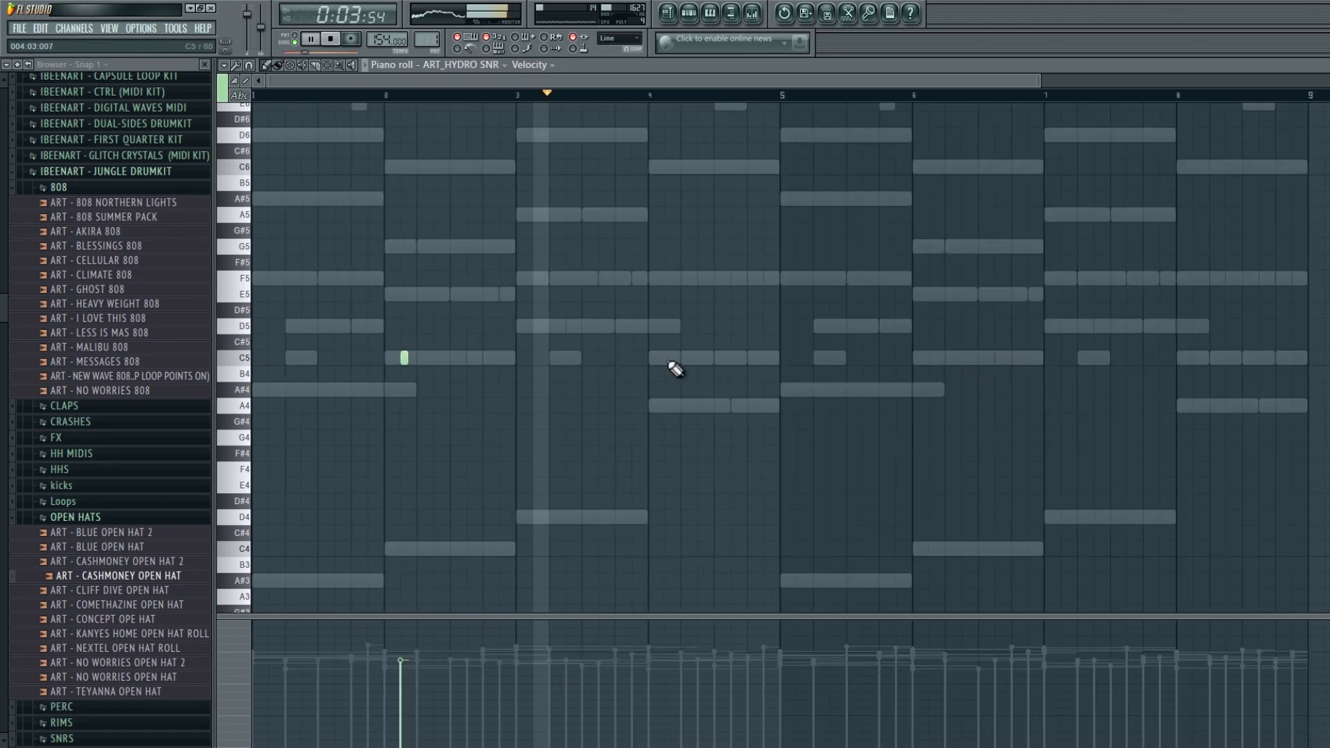
left_click(669, 357)
left_click_drag(694, 357, 669, 354)
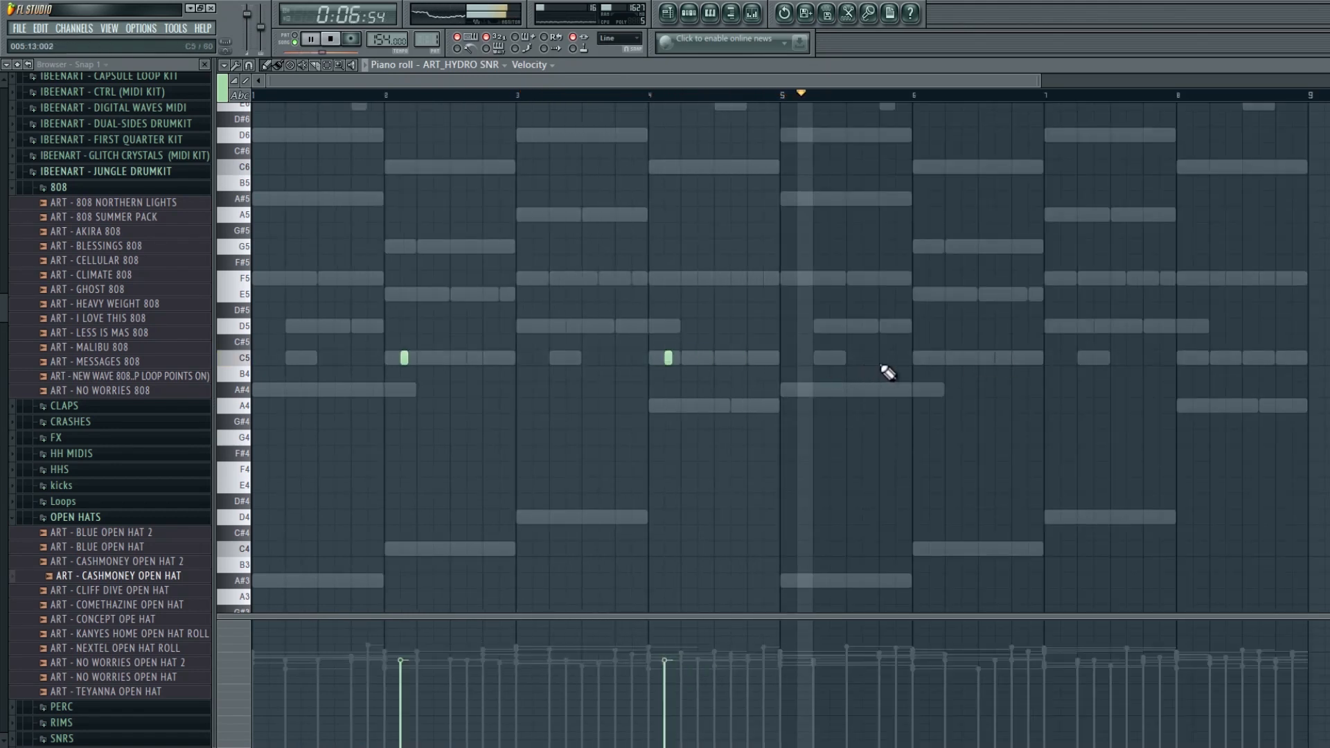
left_click(932, 358)
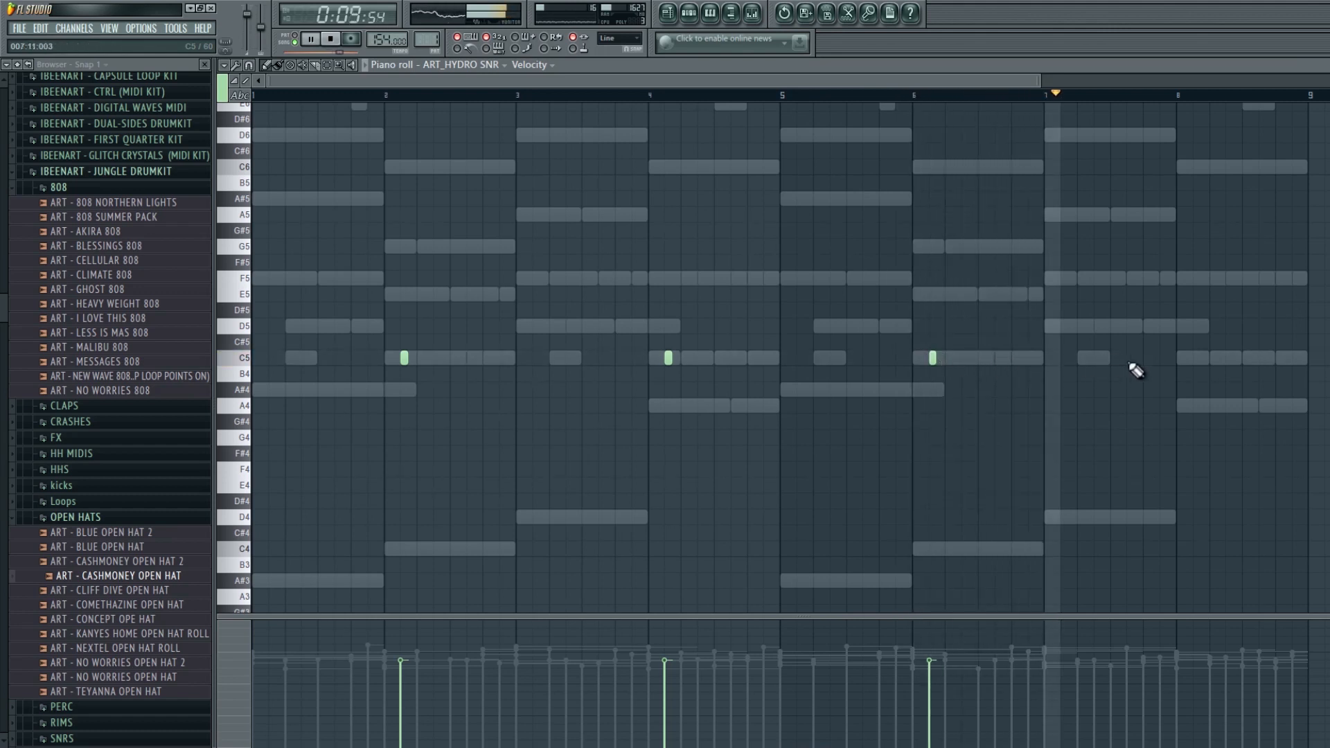
left_click(1197, 358)
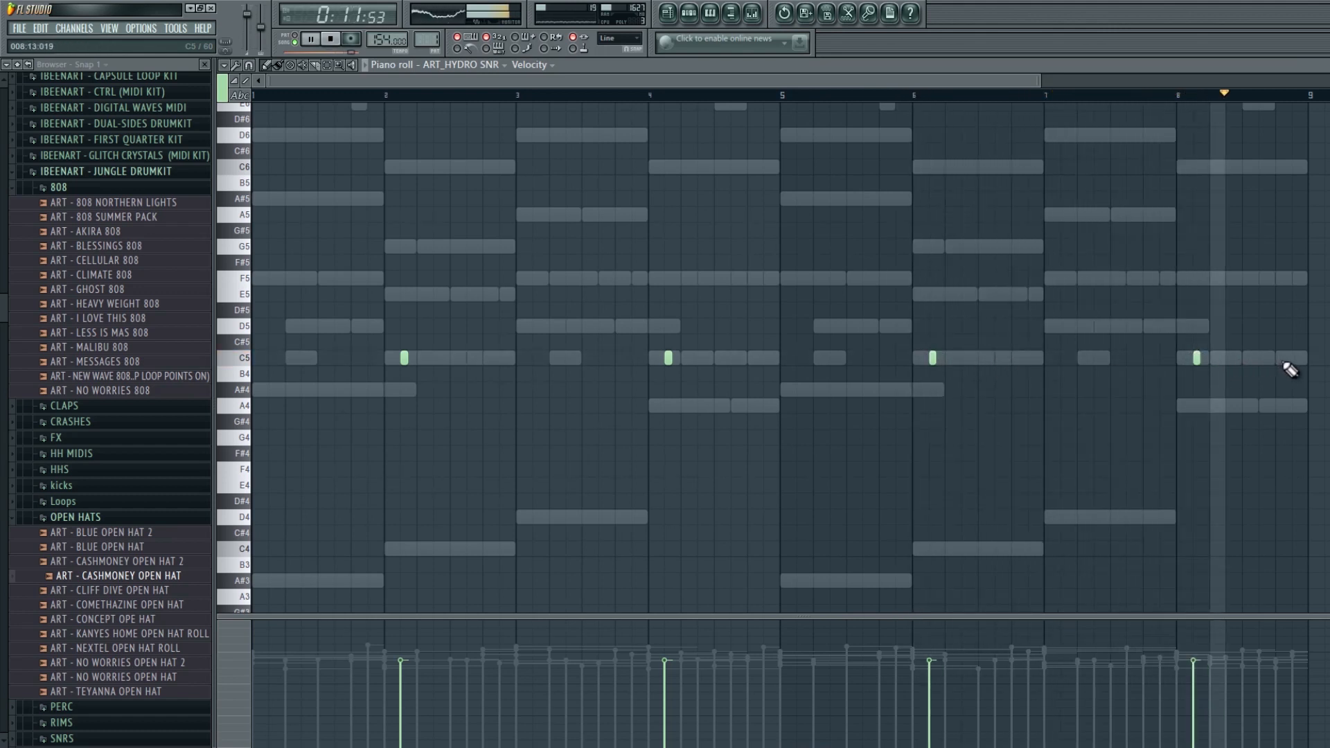
left_click(1295, 357)
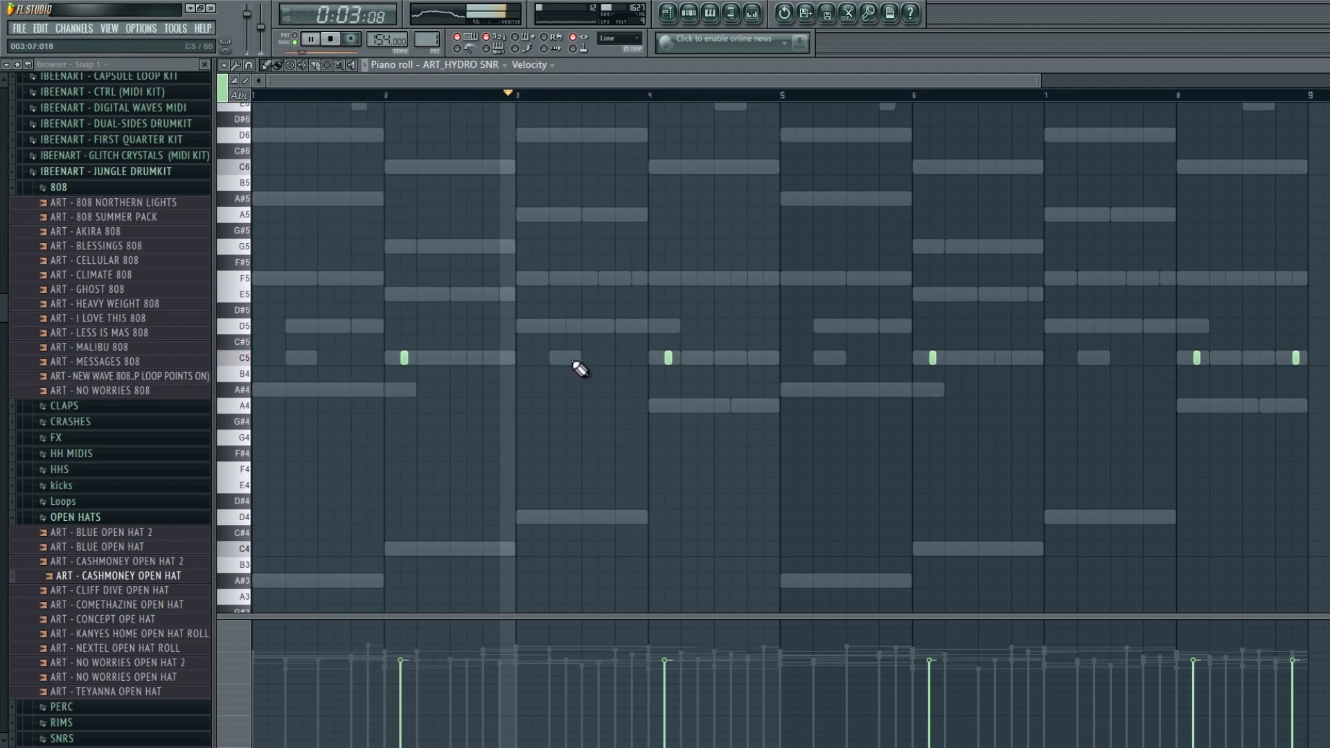
- Add extra snare C5 notes in bars 3, 4 and 7, and lower the velocity of the final note
left_click(570, 357)
left_click(635, 358)
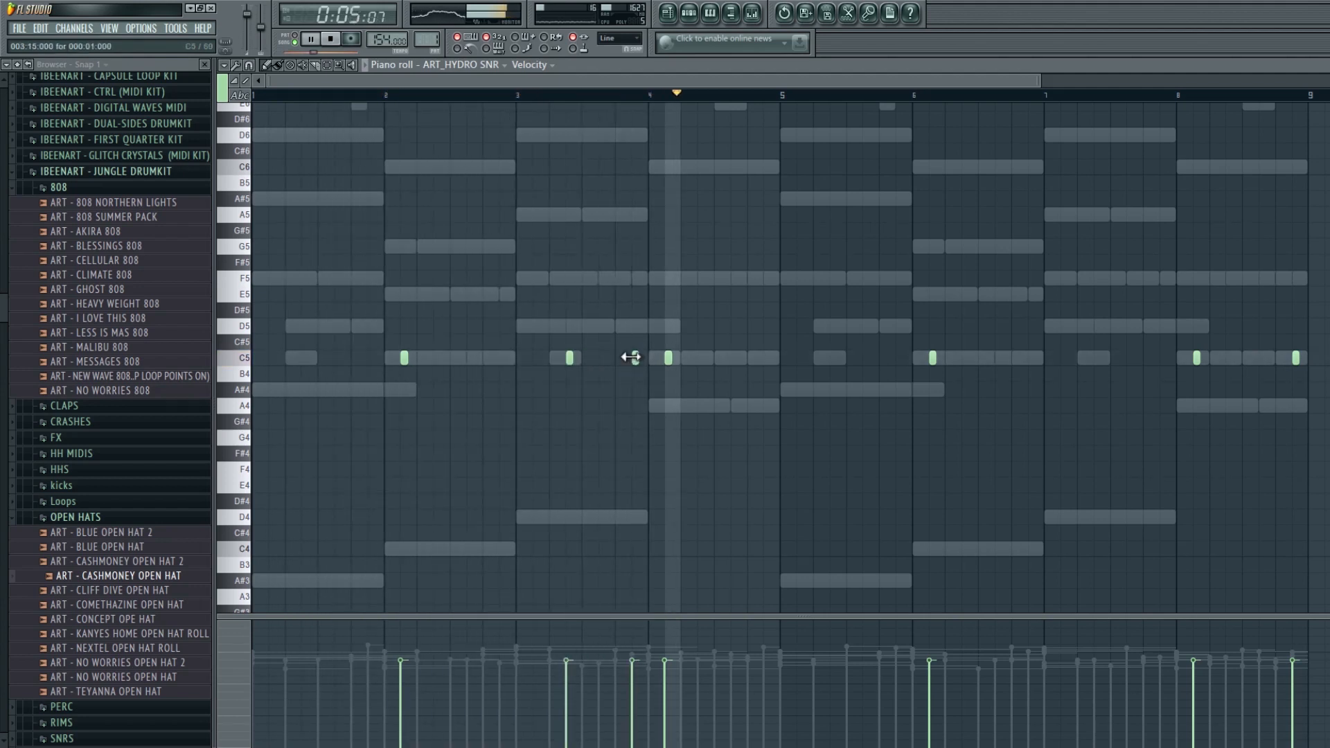
left_click(519, 96)
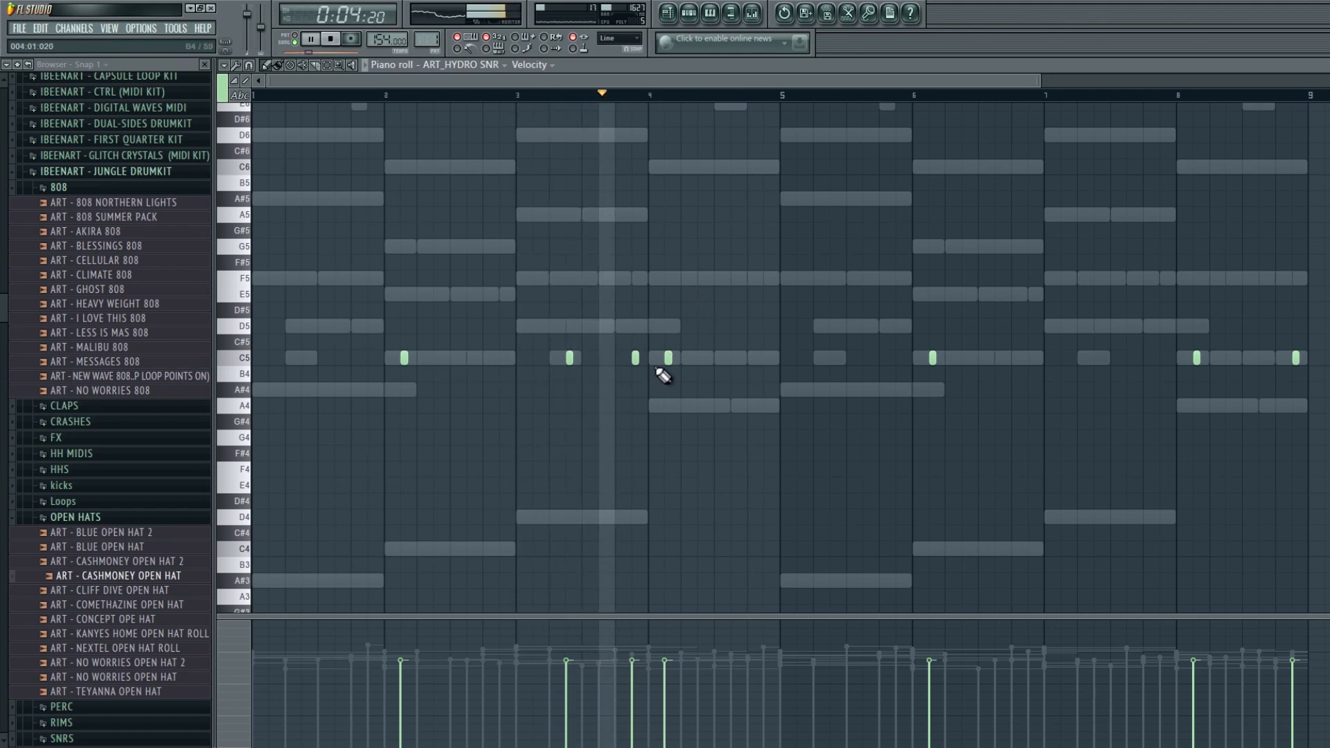
left_click(765, 358)
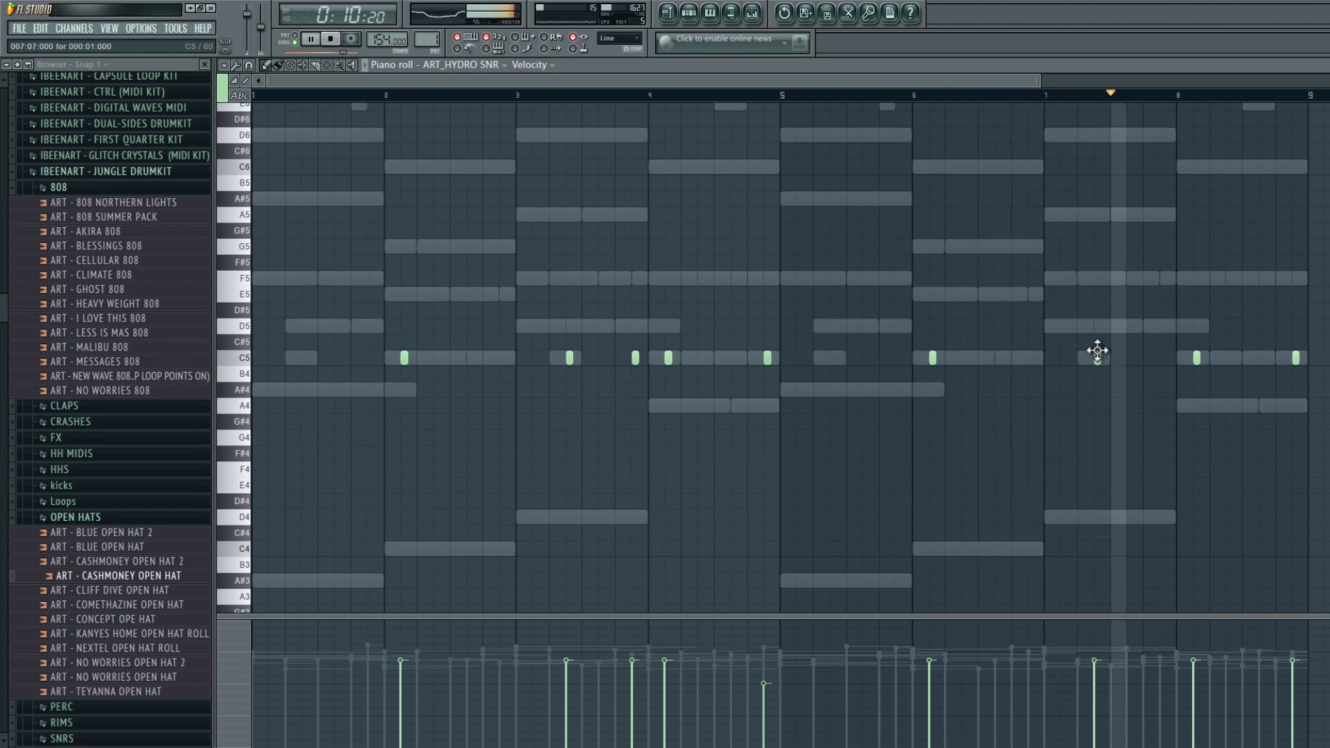
left_click(1163, 357)
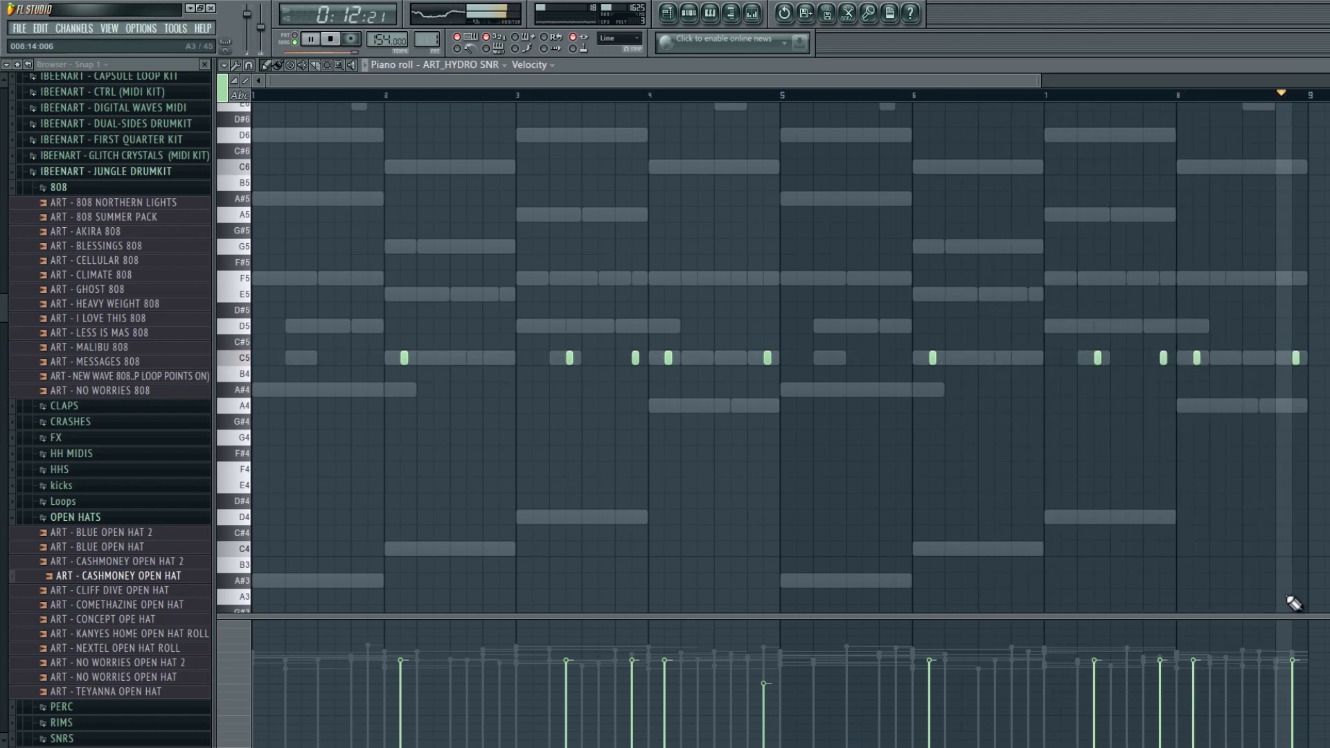
left_click(1294, 675)
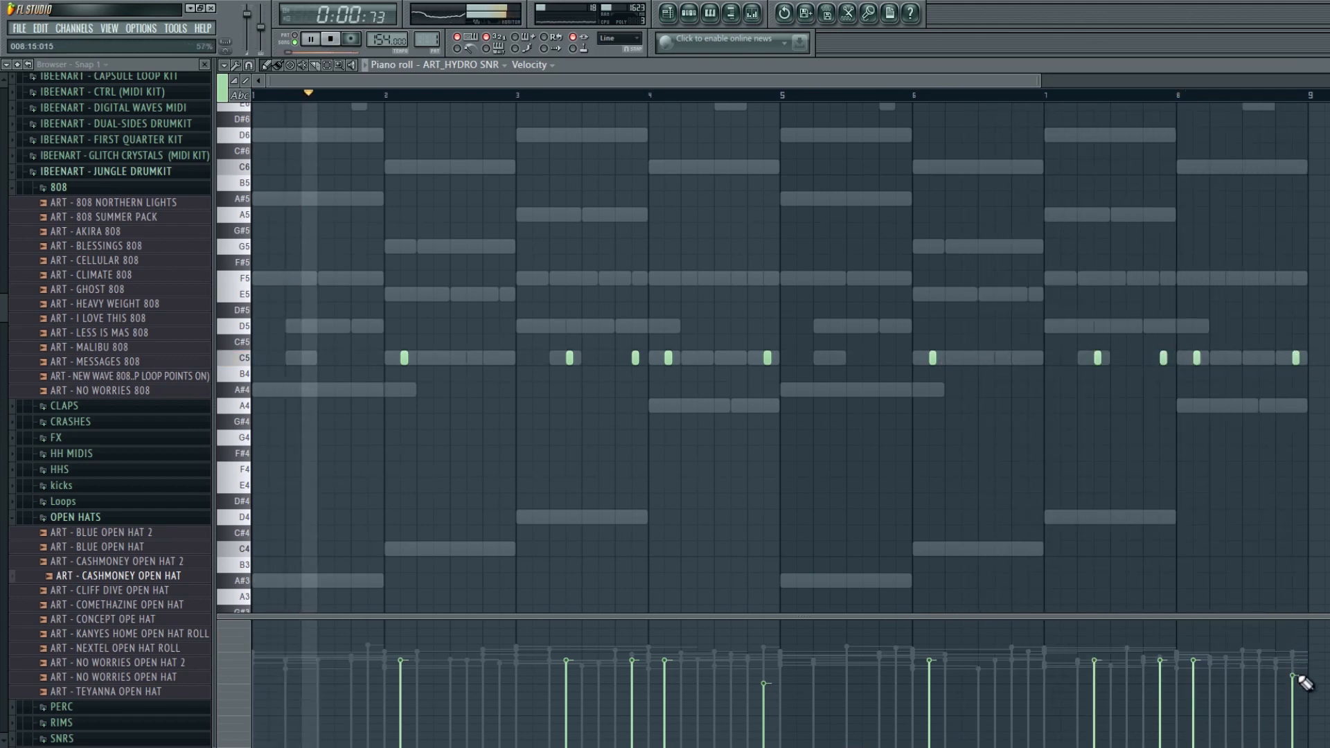
- Try pasting the ART - 3GHTS channel's notes onto the ART_OFFBLACK_KICK channel, then undo the change
left_click(701, 15)
left_click(334, 205)
key("ctrl+c")
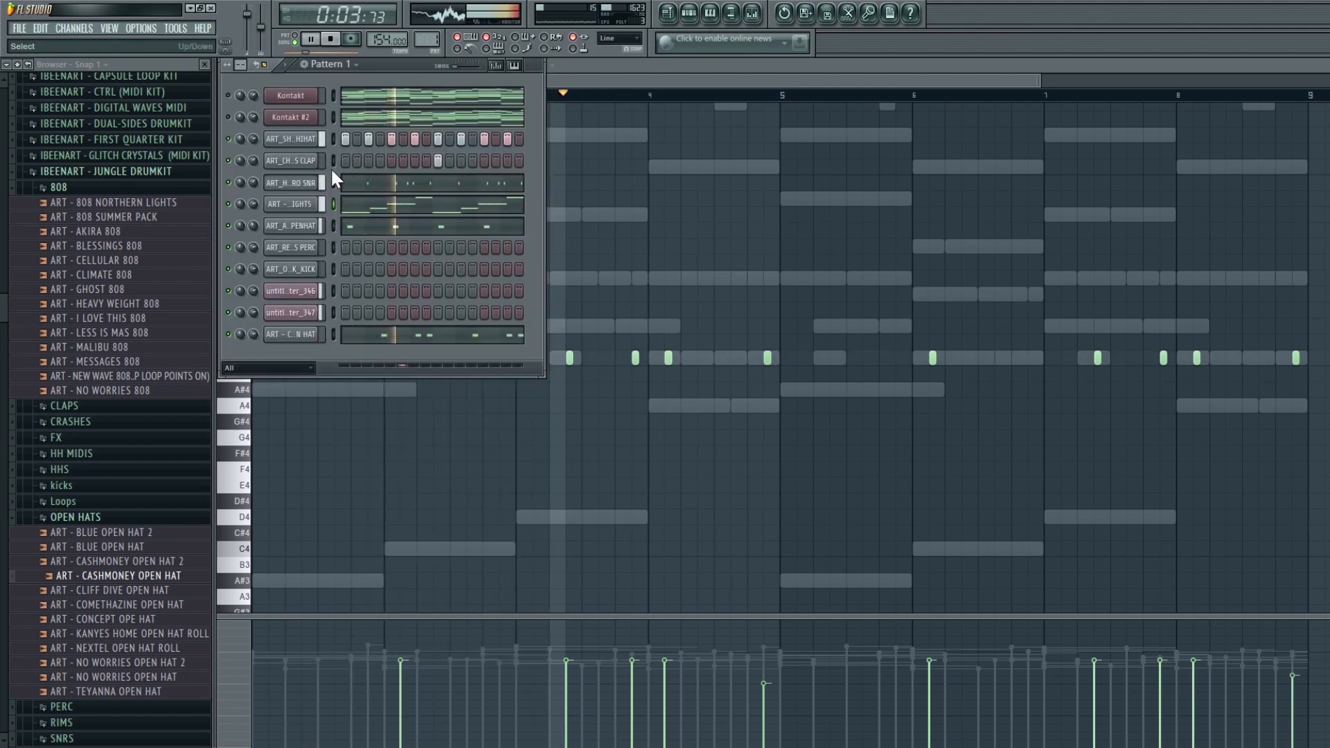
left_click(333, 269)
key("ctrl+v")
left_click(361, 273)
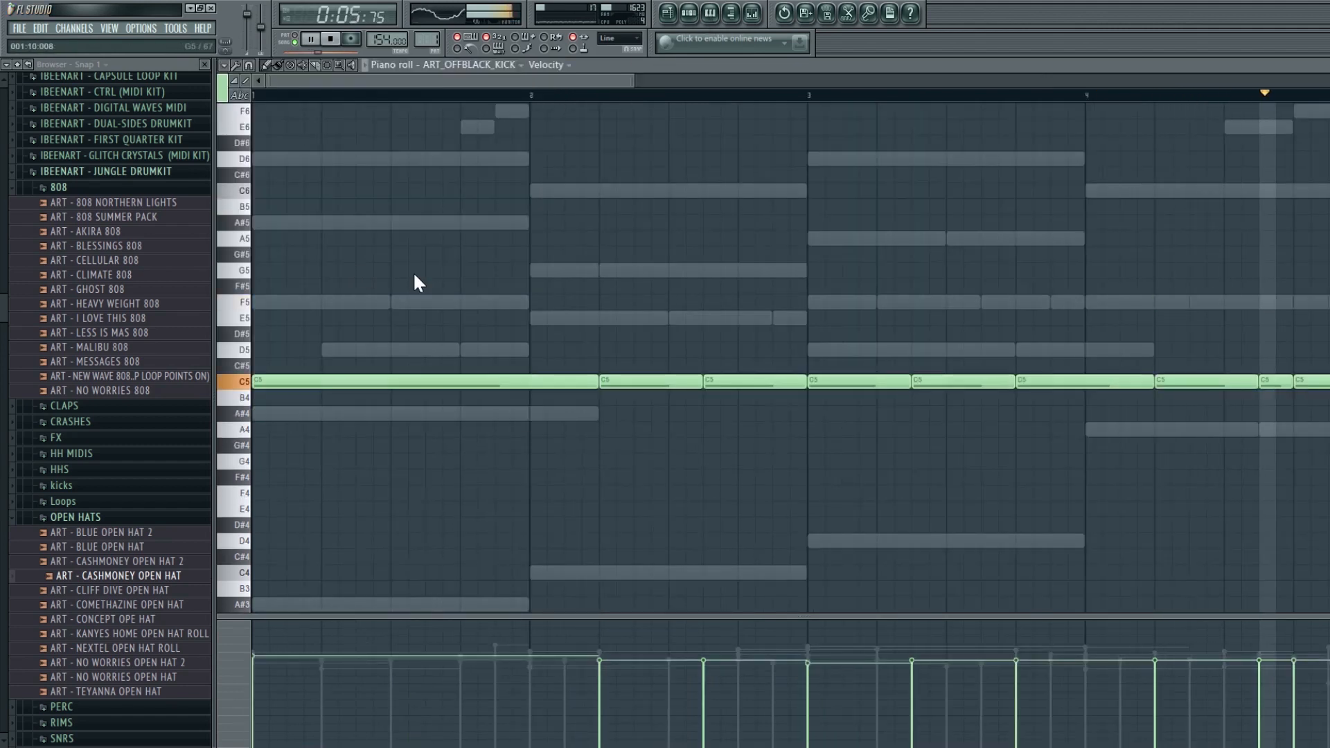
key("ctrl+a")
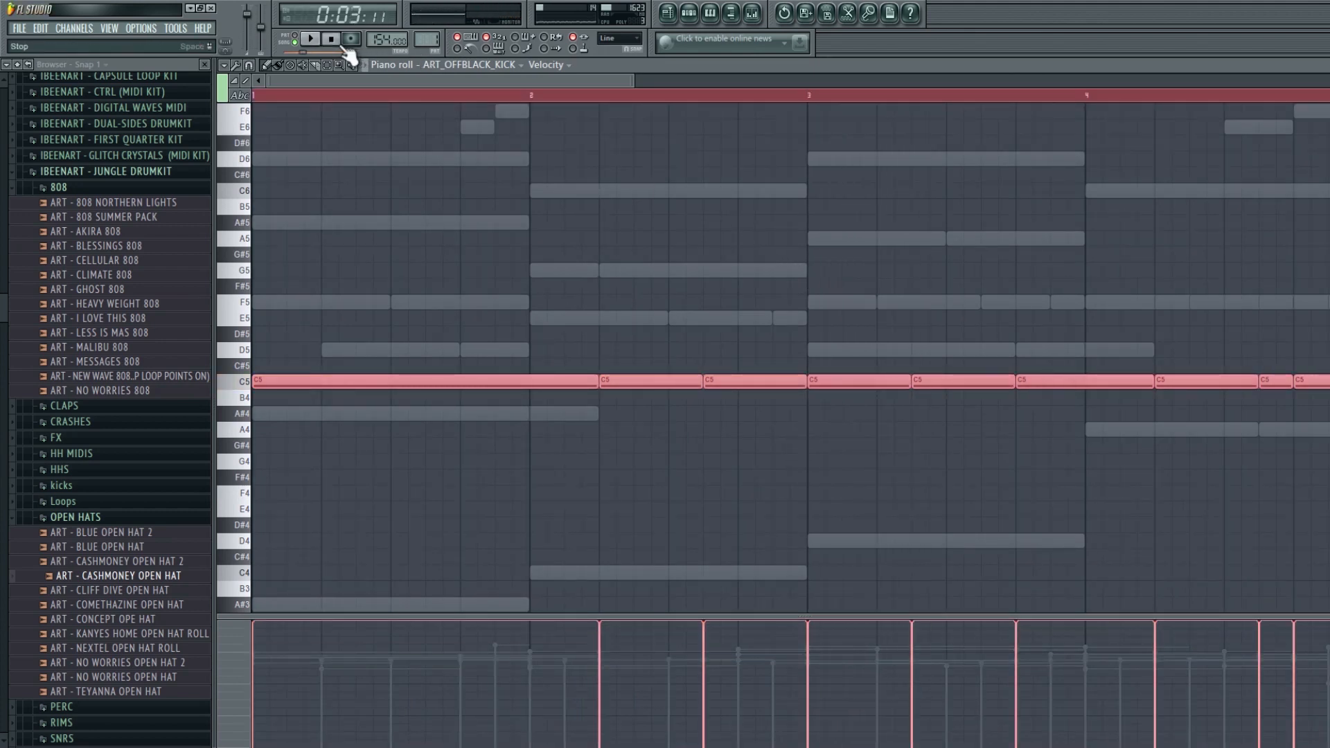
left_click(498, 171, "ctrl")
right_click(507, 172, "ctrl")
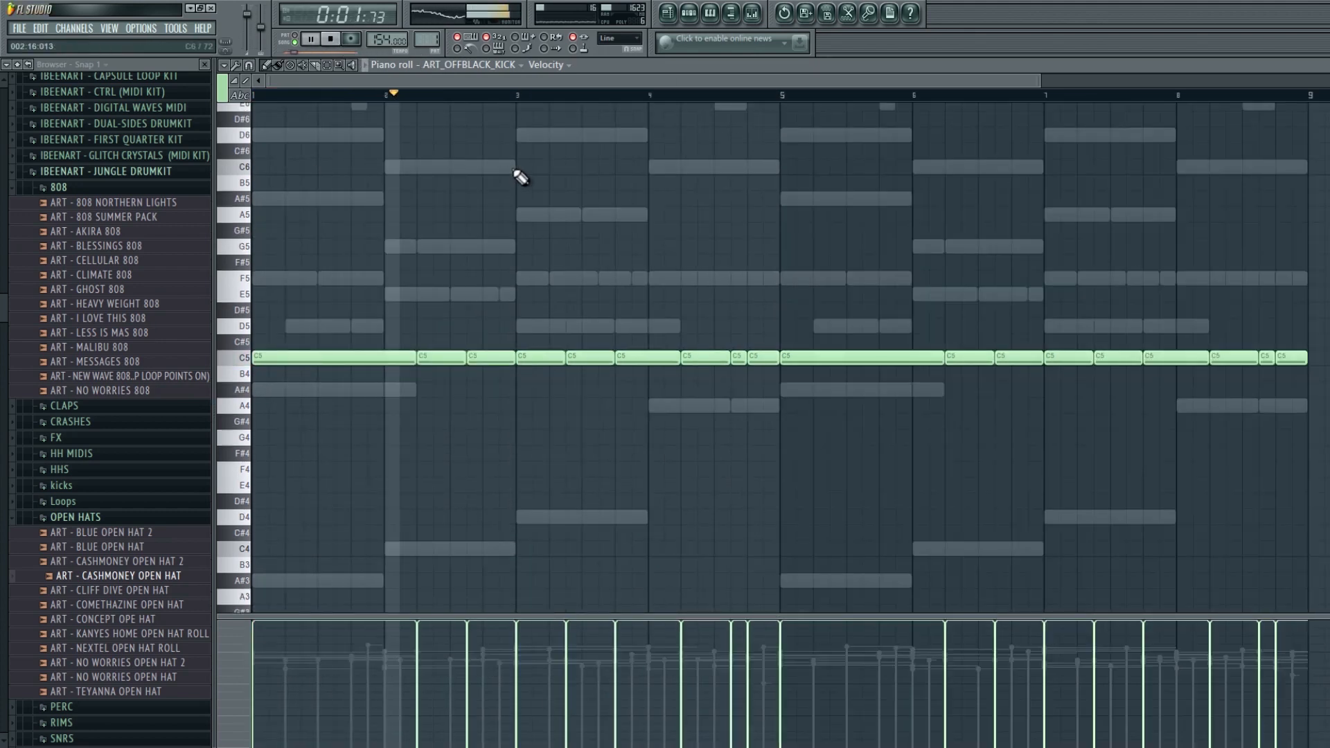
key("ctrl+z")
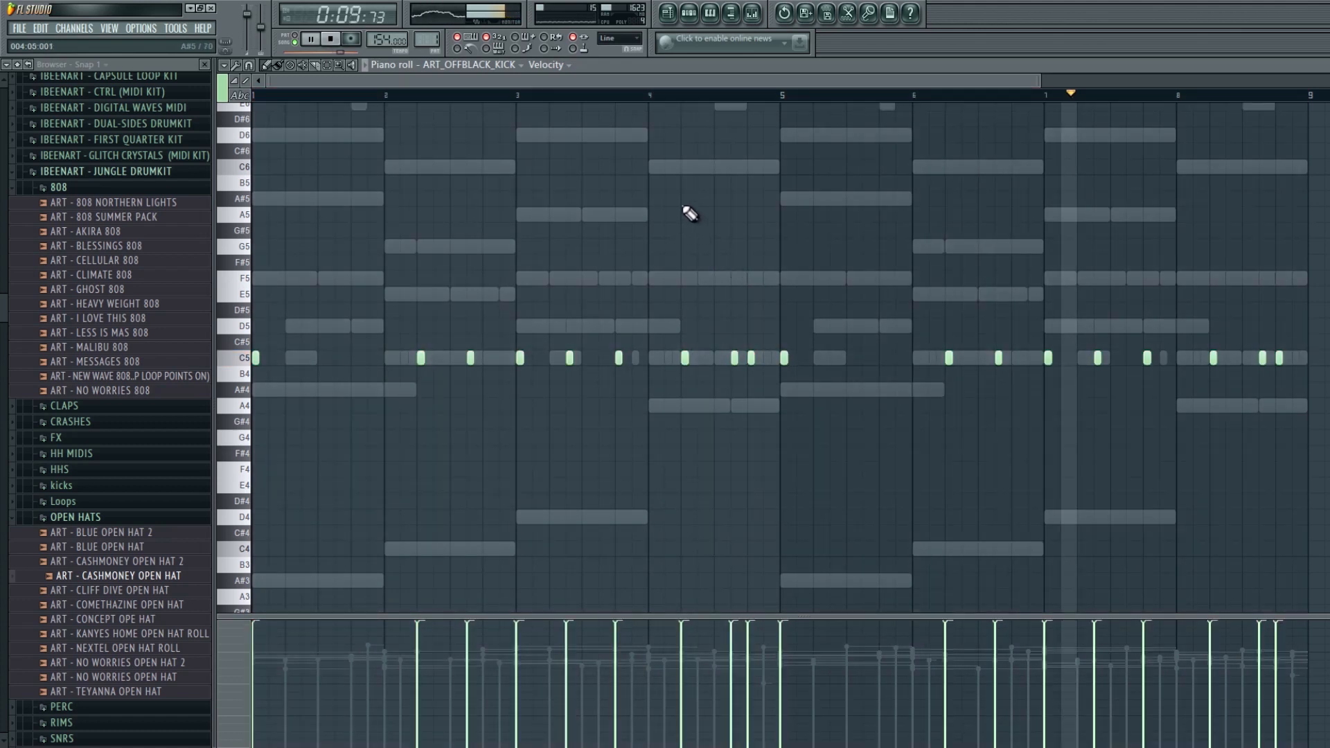
- Load ART_BOLLYWOOD PERC from the Dual-Sides percs folder and place a C5 note late in bar 3
left_click(113, 521)
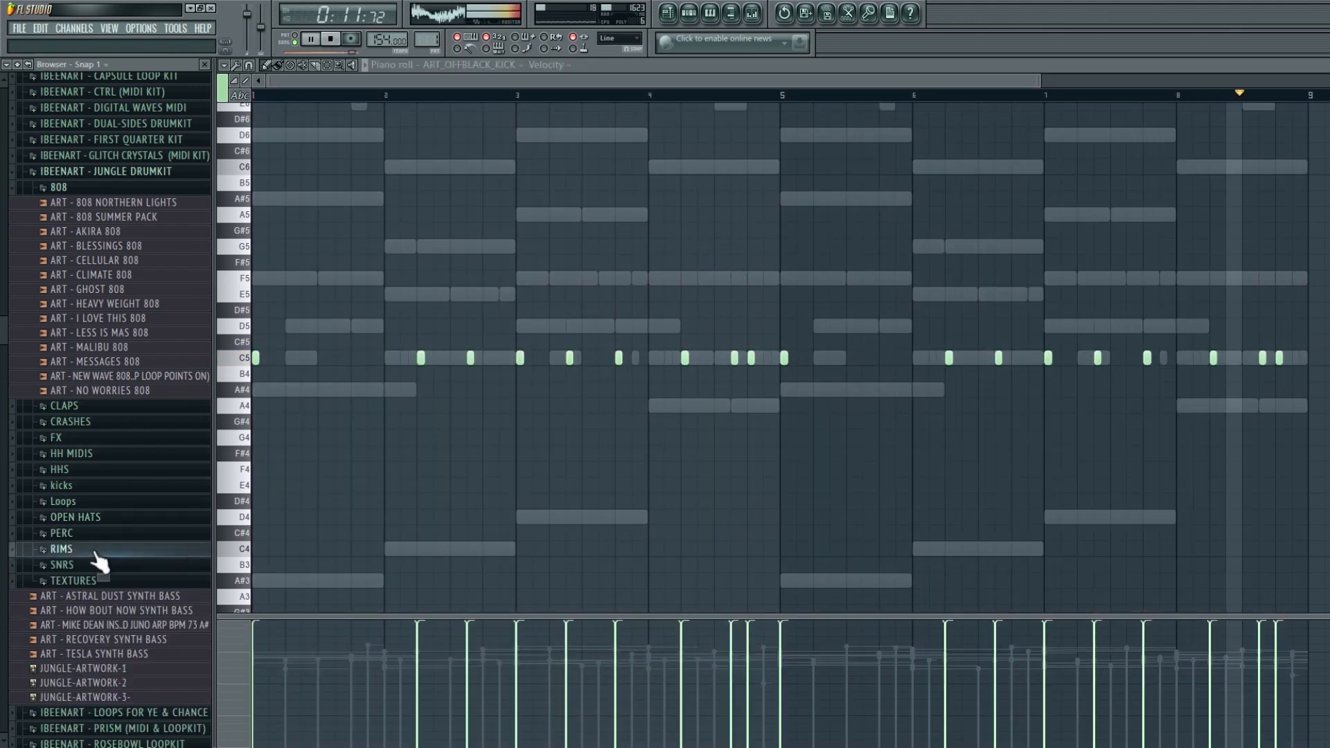
left_click(98, 564)
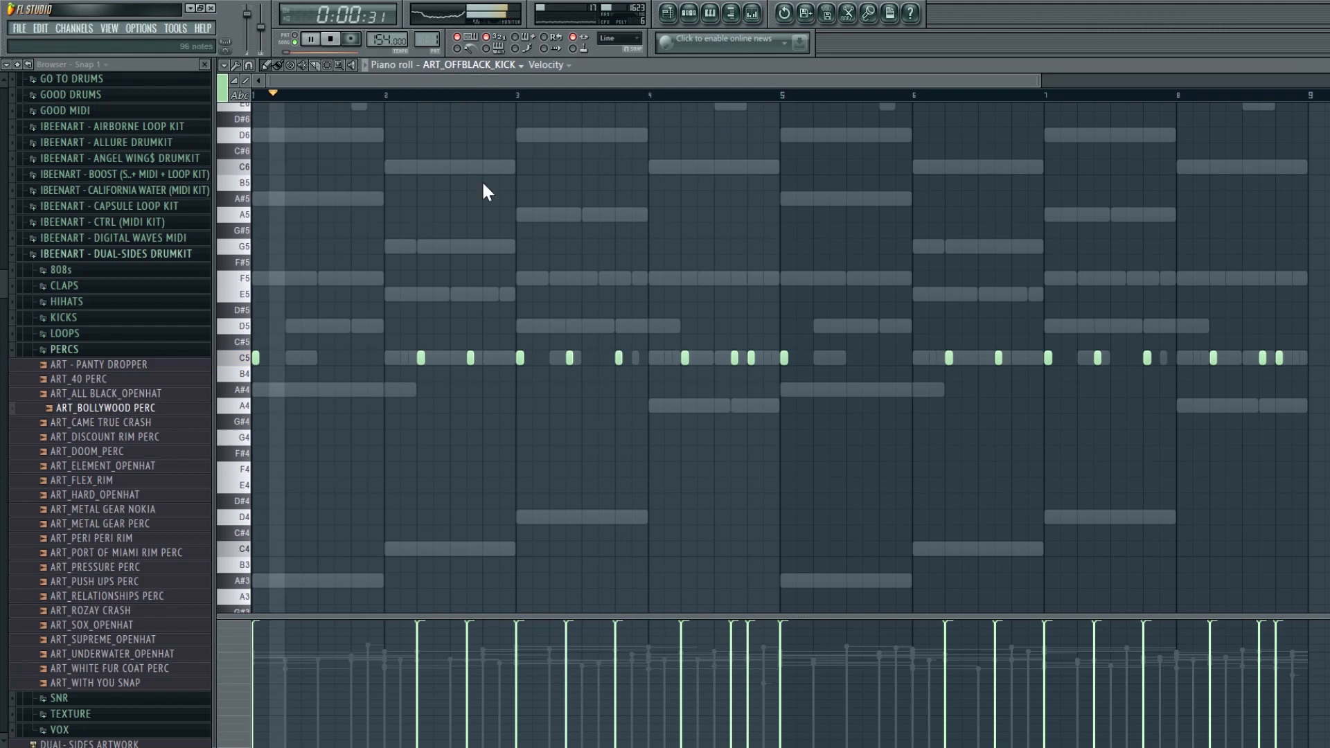
left_click(510, 365)
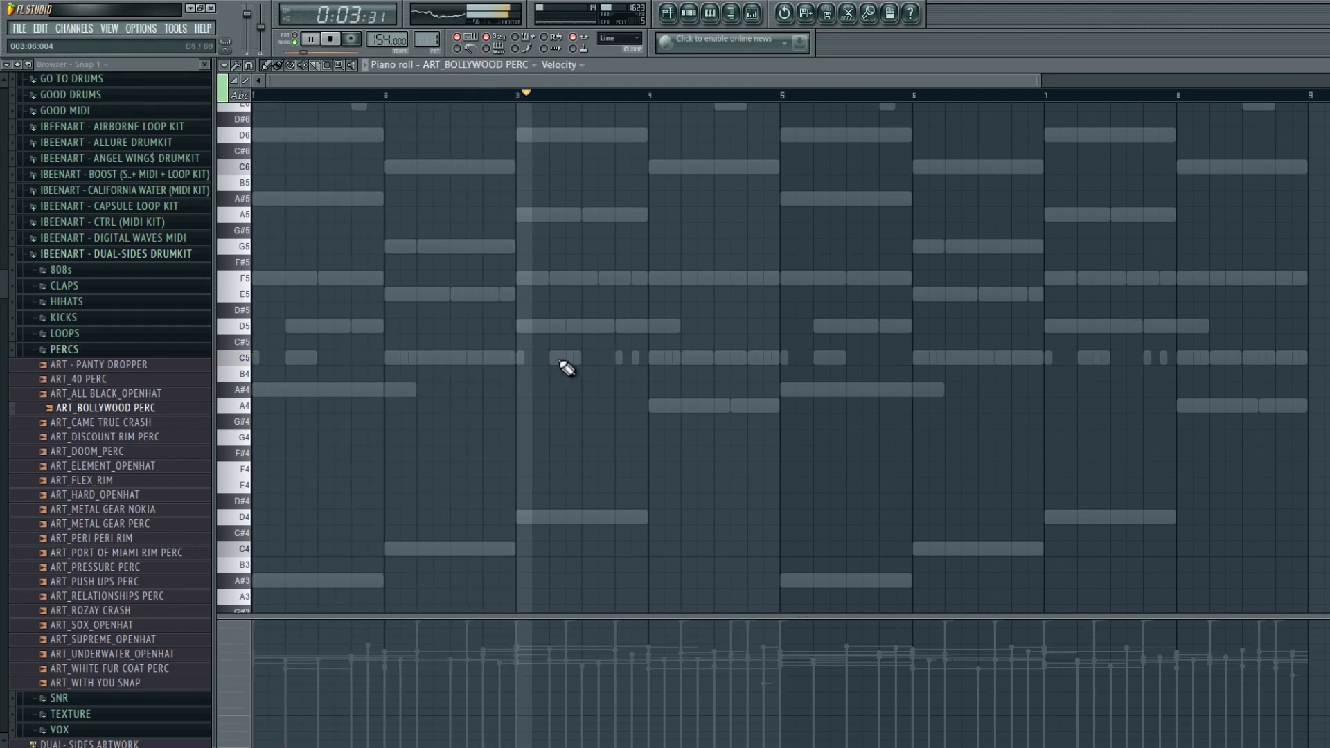
left_click(602, 357)
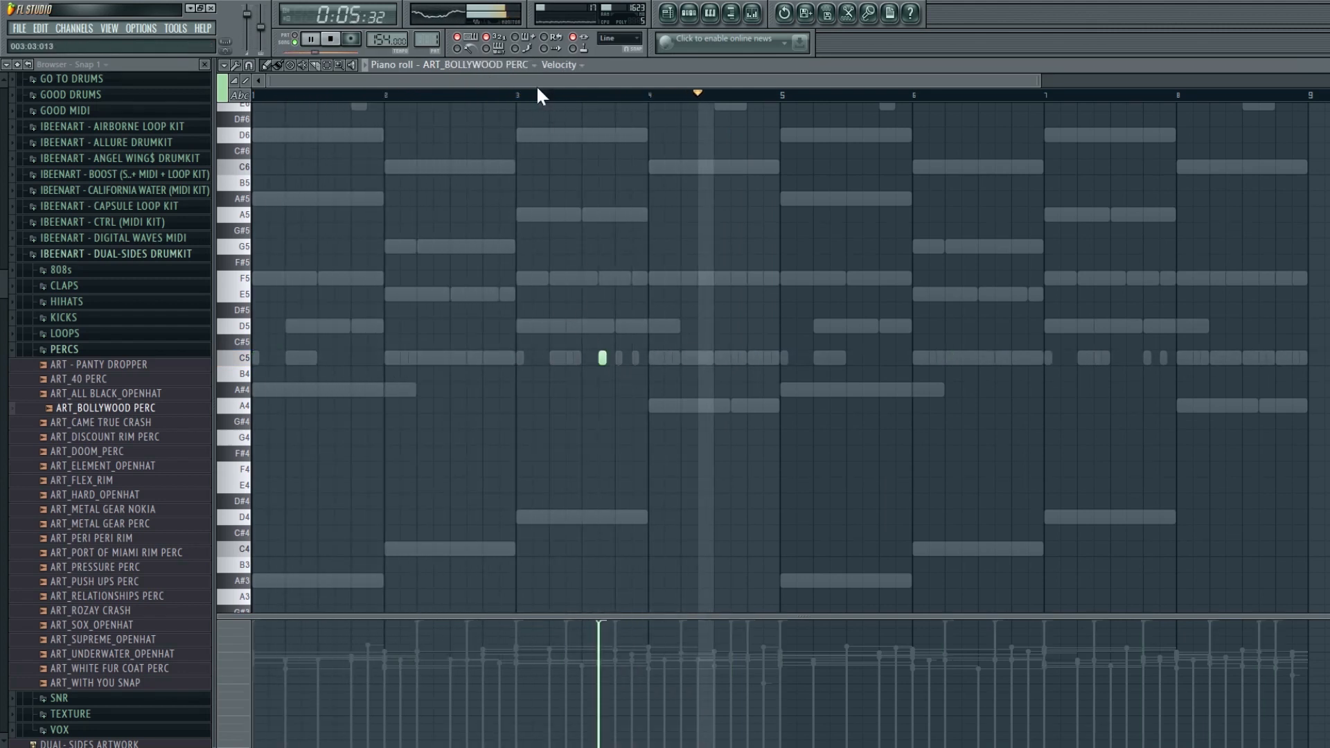
- Play back from bar 3 and lower the velocity of the Bollywood perc note
left_click(538, 95)
left_click(604, 647)
key("space")
key("space")
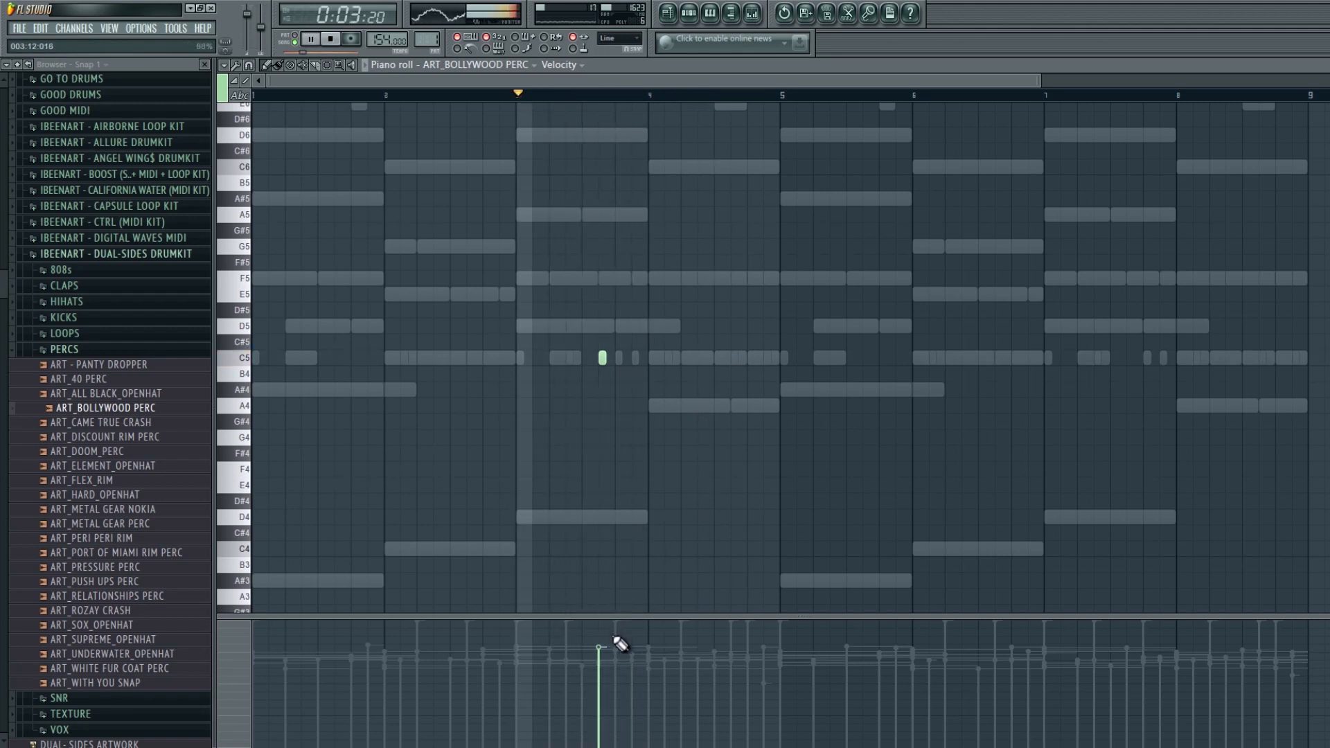
left_click(603, 681)
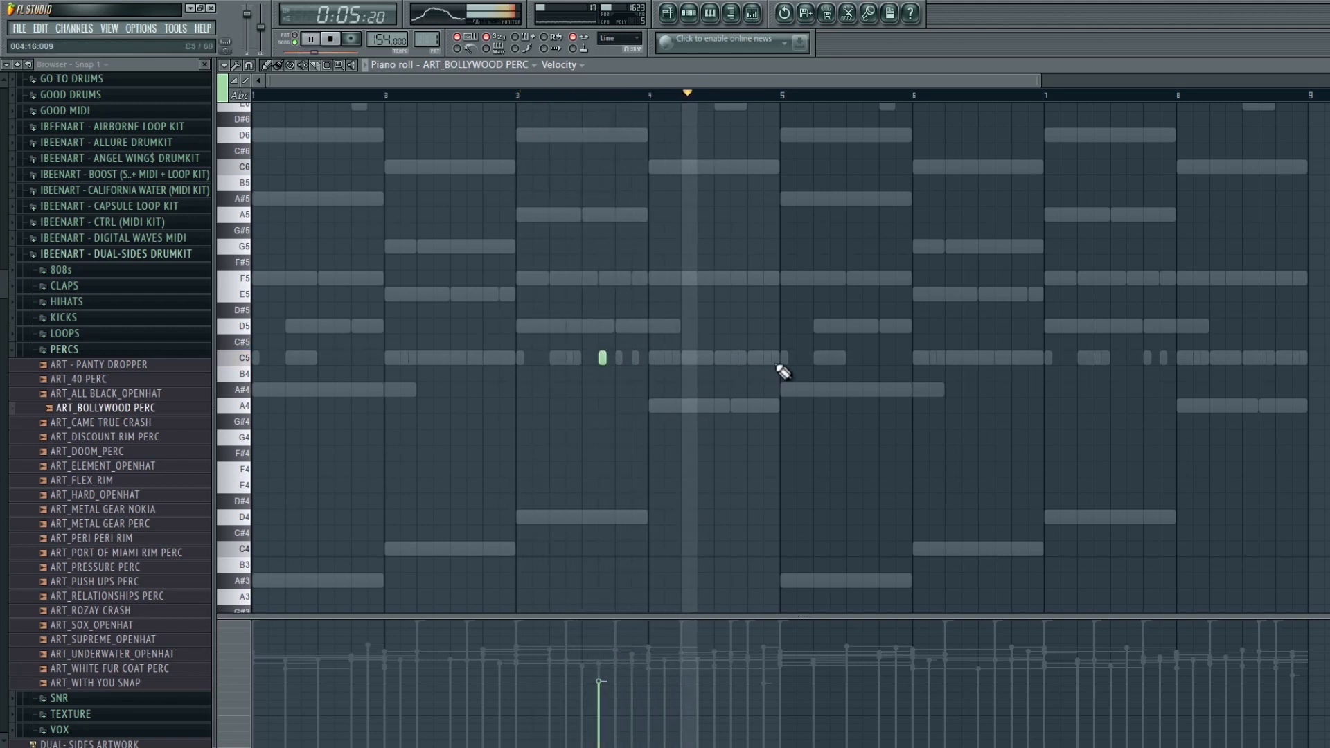
- Add a Bollywood perc note late in bar 4 and duplicate bars 1–4 into bars 5–8
left_click(767, 358)
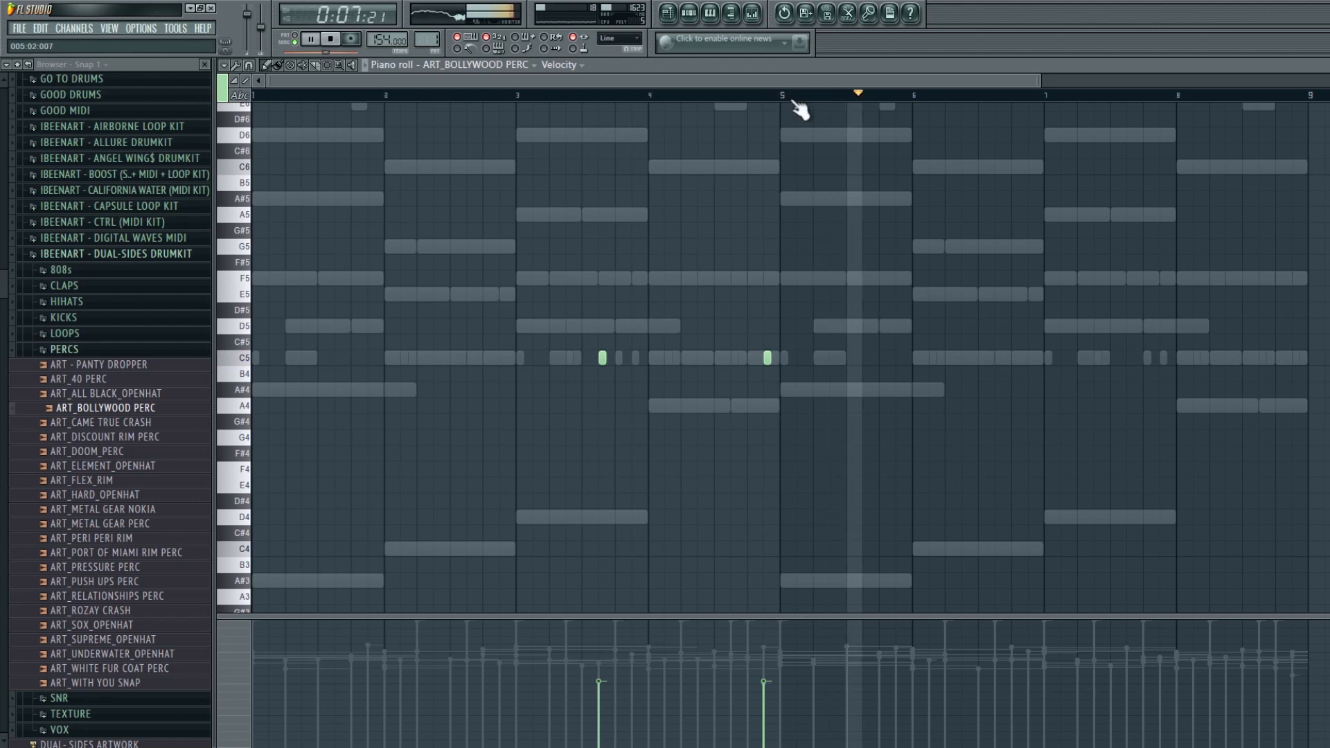
left_click_drag(787, 96, 5, 169)
key("ctrl+b")
left_click(825, 280, "ctrl")
- Audition rim and perc samples, load ART_DOOM_PERC and place a C5 note early in bar 1
left_click(98, 441)
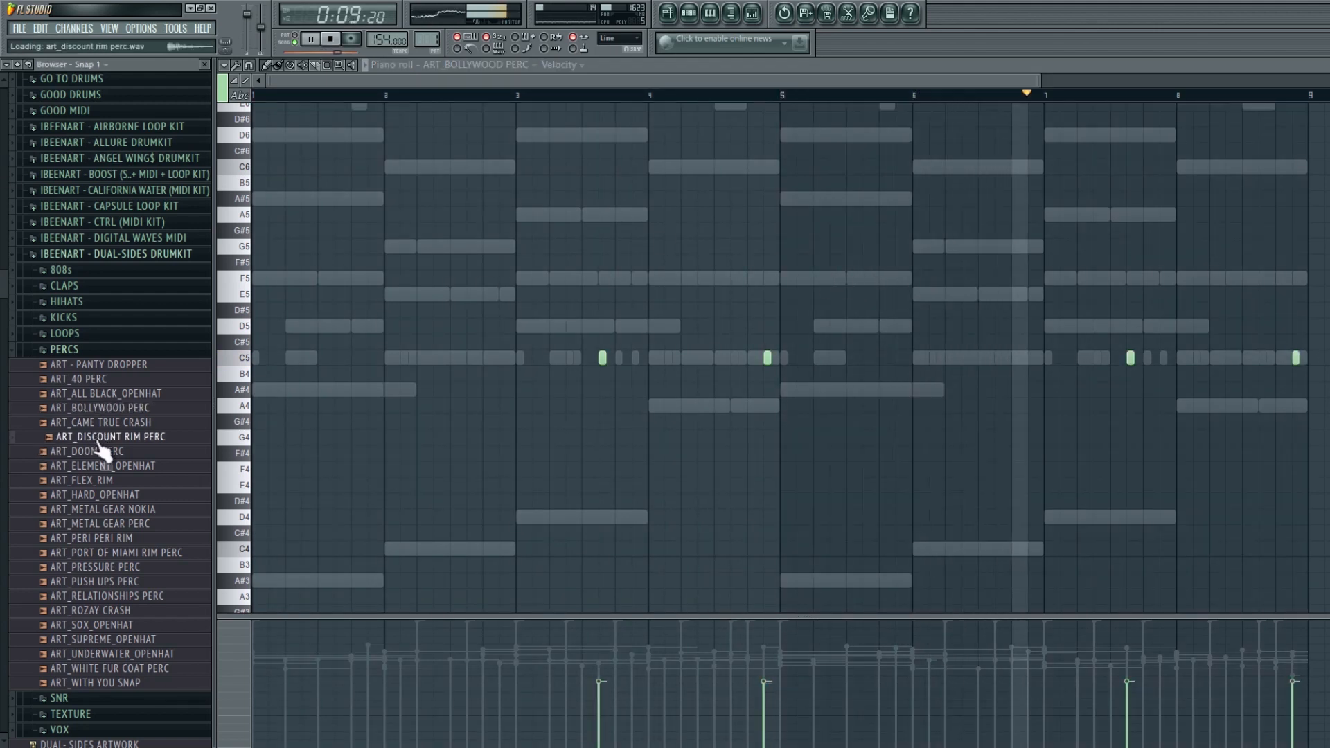
left_click(101, 451)
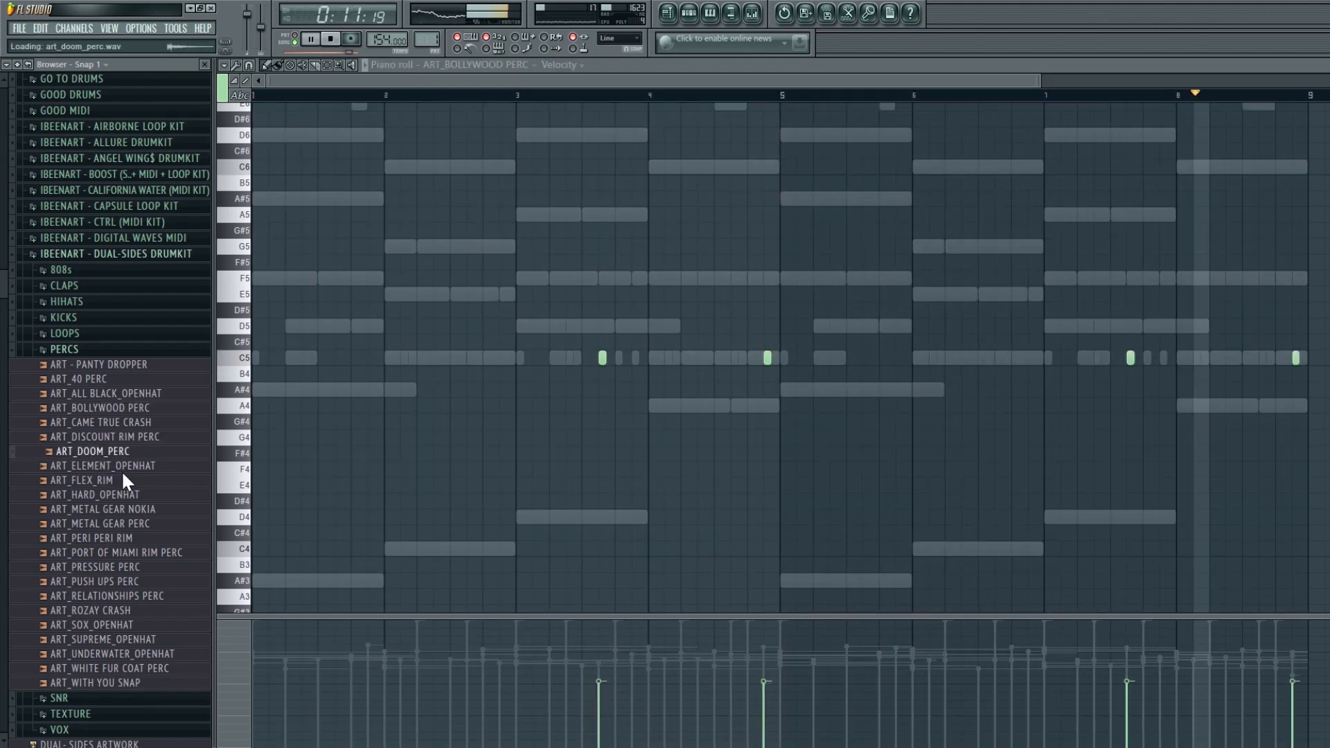
left_click(485, 67)
left_click(503, 362)
key("space")
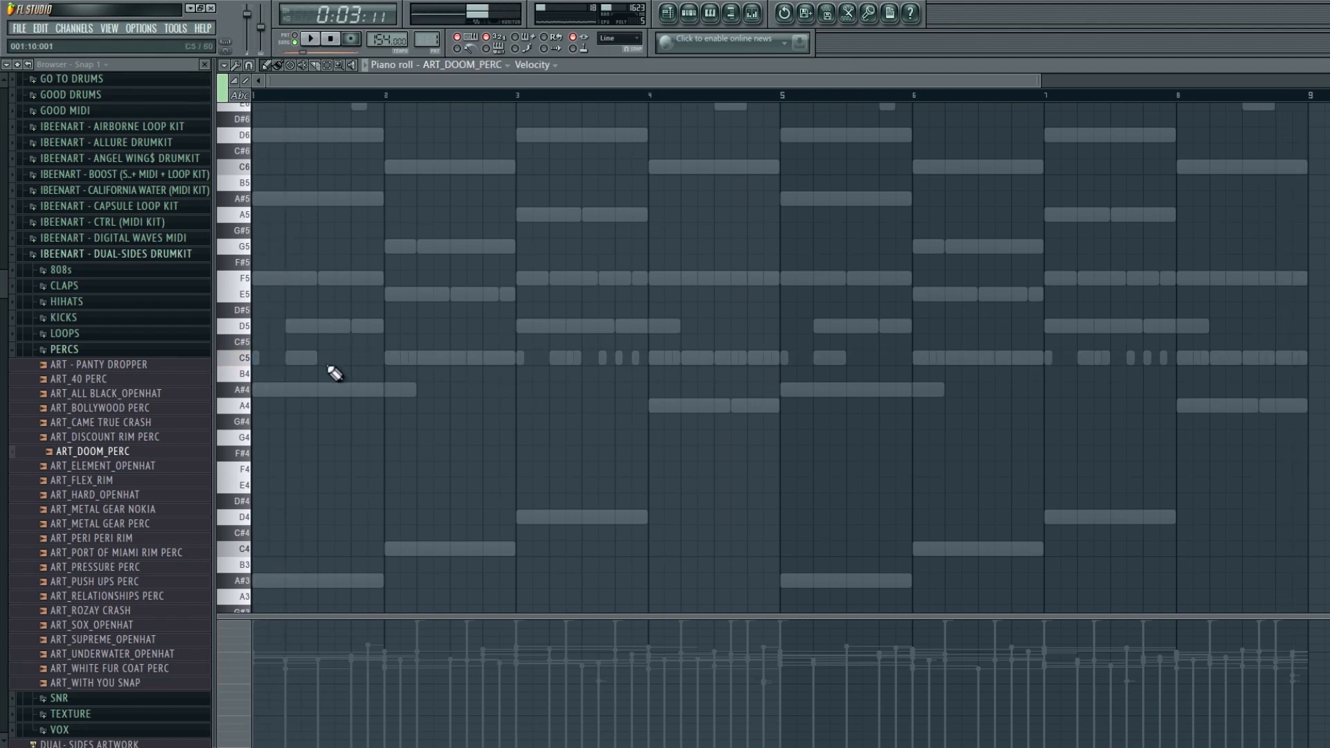
key("space")
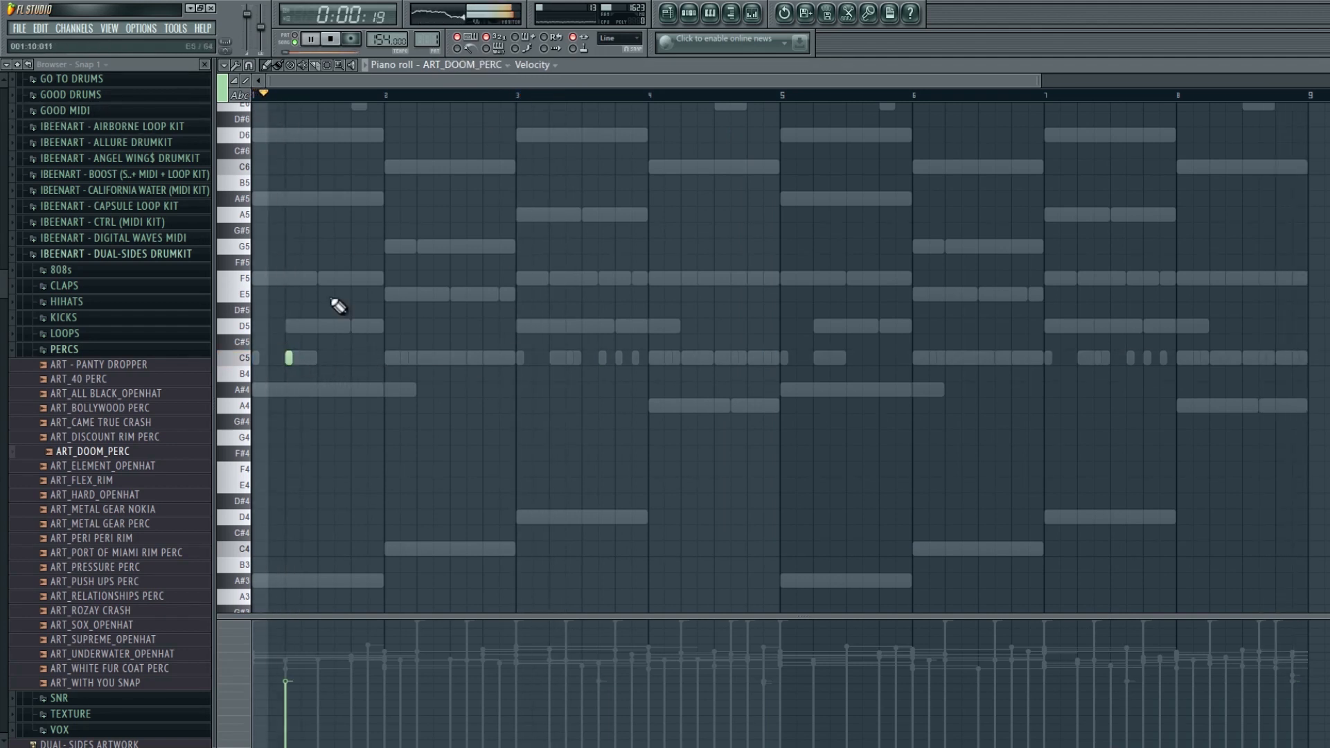
- Raise the velocity of the Doom perc note and play the pattern back
key("space")
key("space")
left_click(293, 645)
key("space")
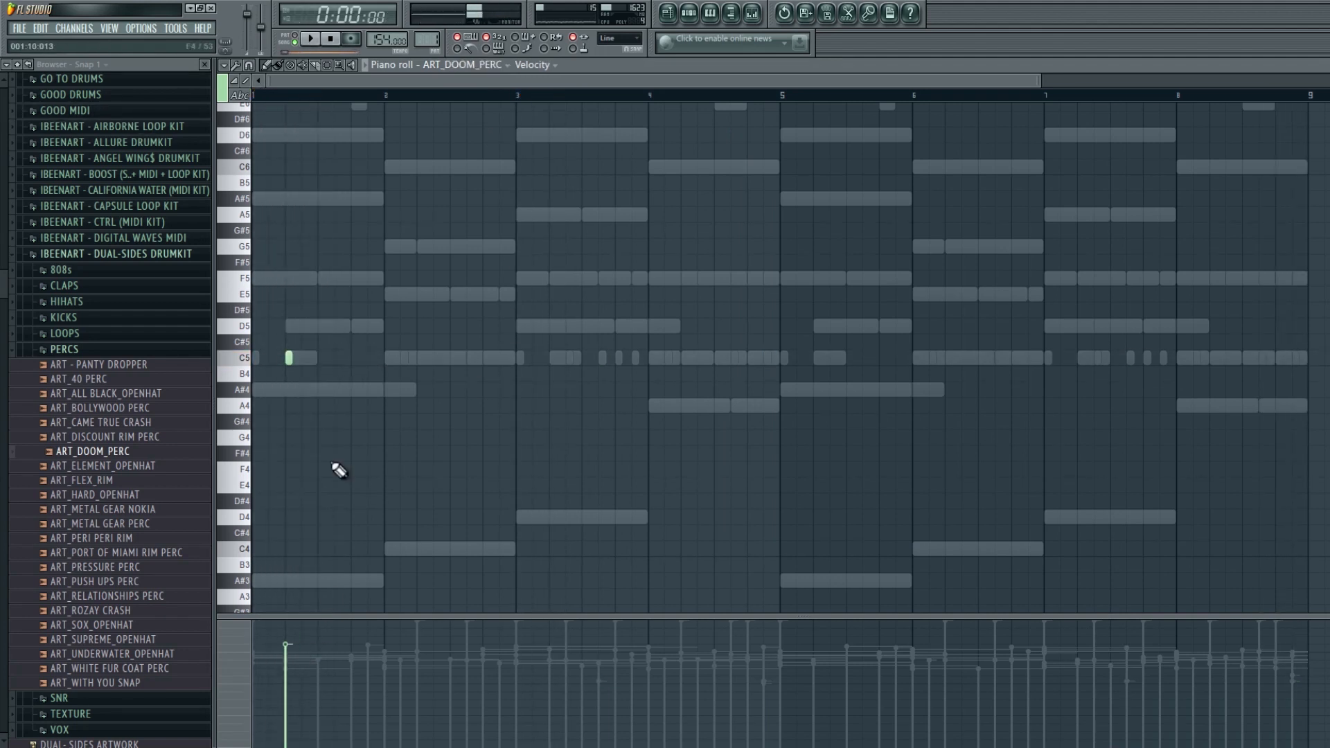
key("space")
key("space")
key("space")
- Move the Doom perc note to the very start of bar 1 and add another at the start of bar 5
right_click(288, 357)
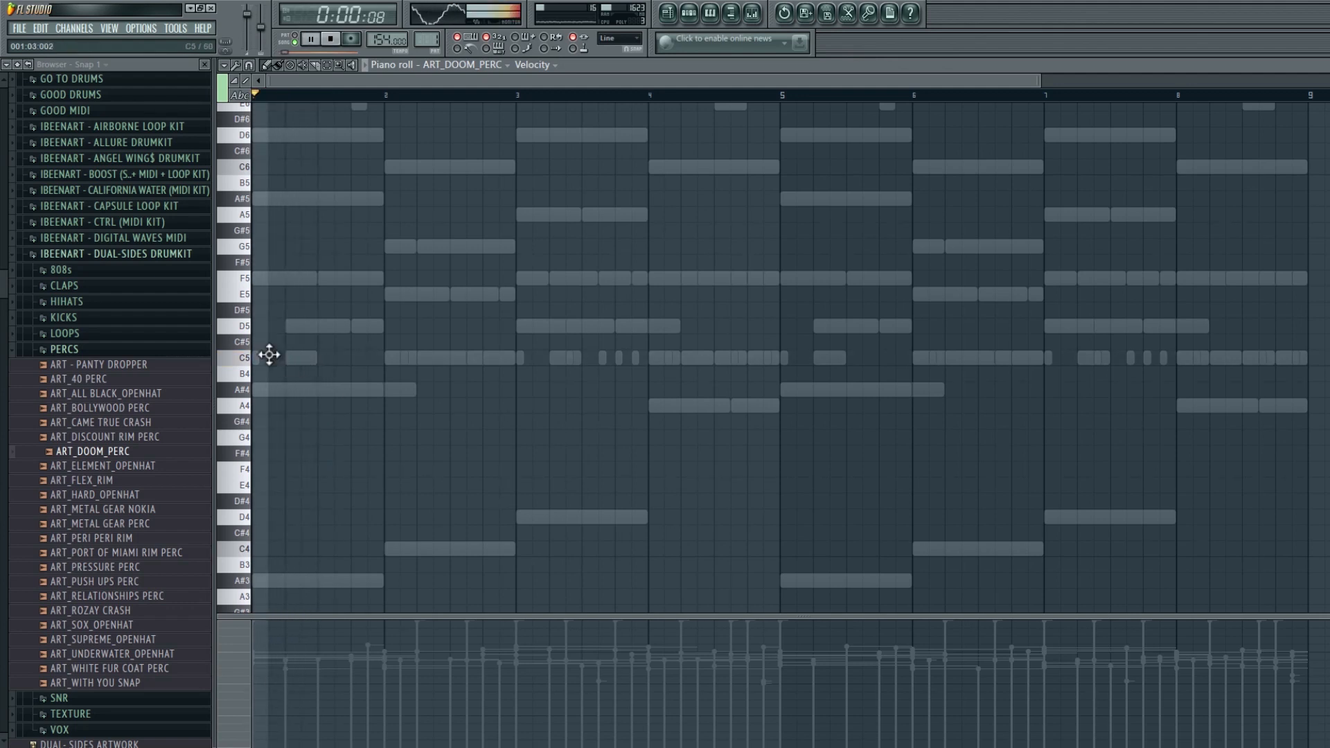
left_click(270, 357)
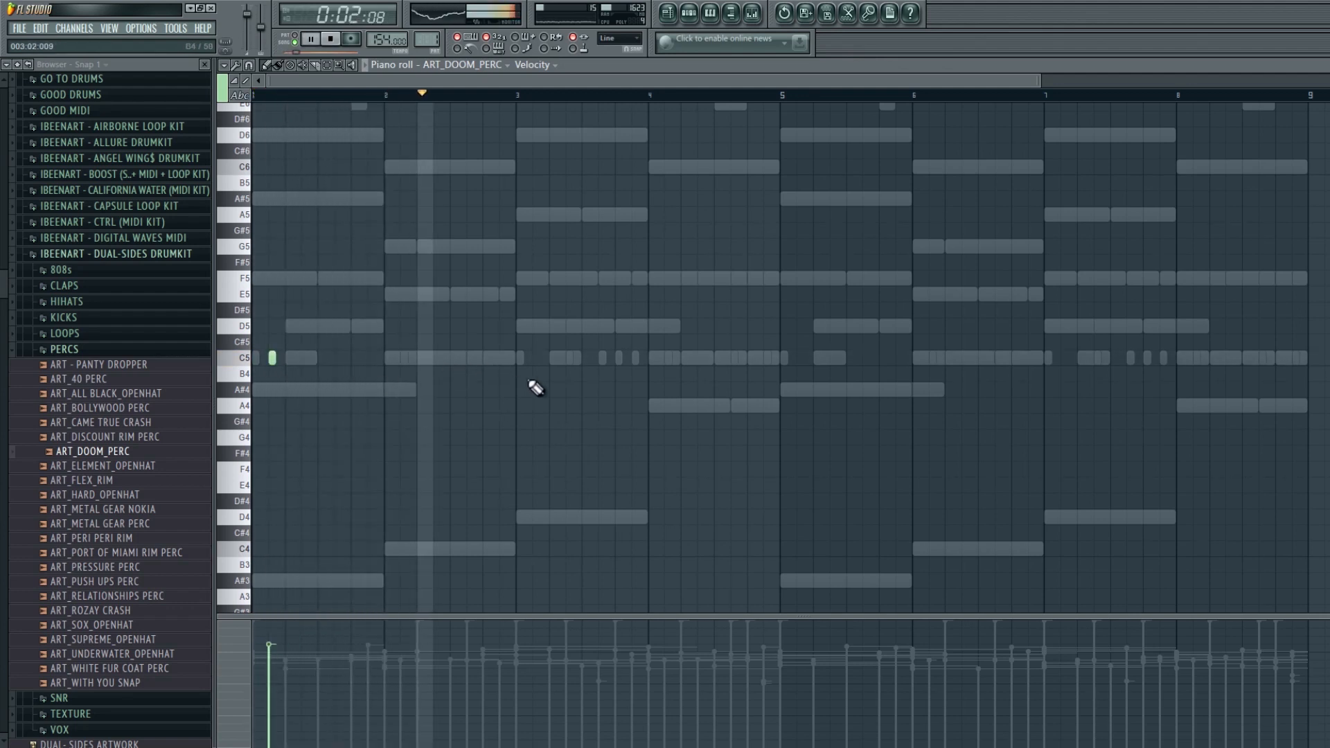
left_click(797, 358)
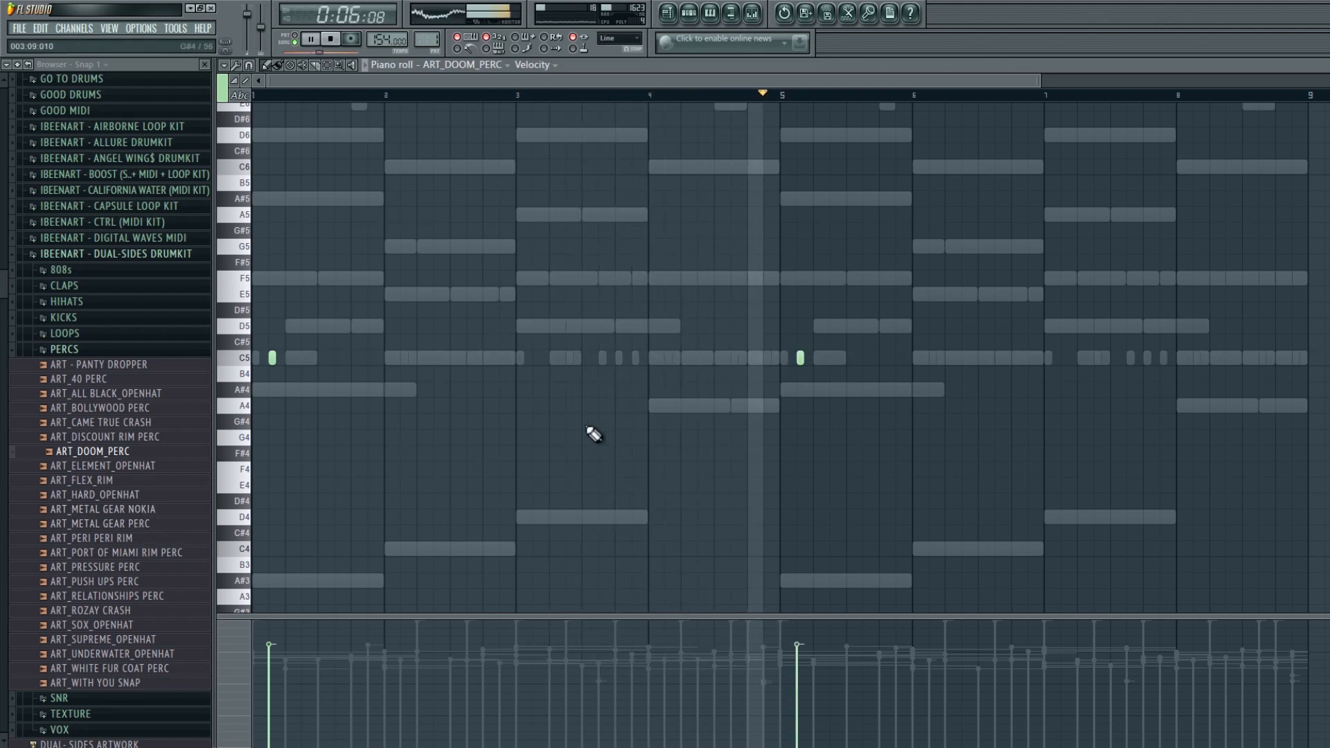
- Audition several more perc and rim samples in the PERCS folder
left_click(142, 669)
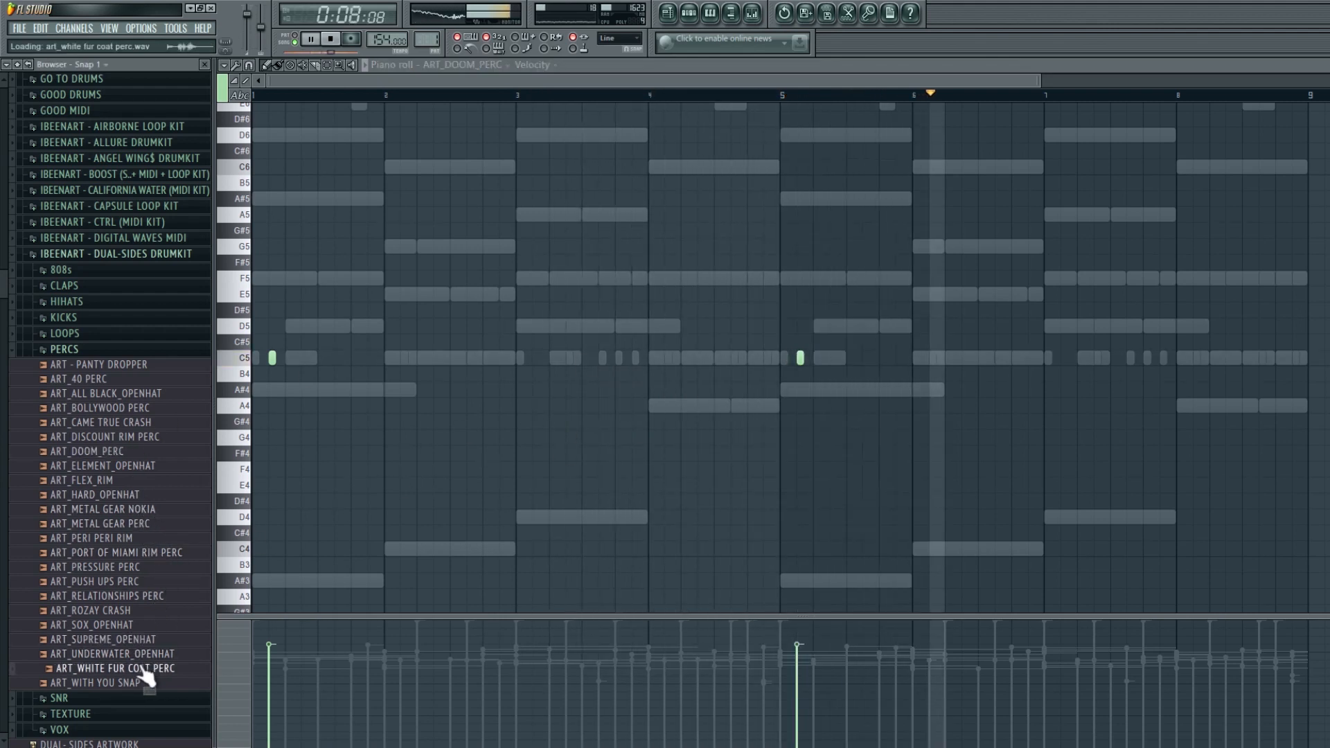
left_click(127, 568)
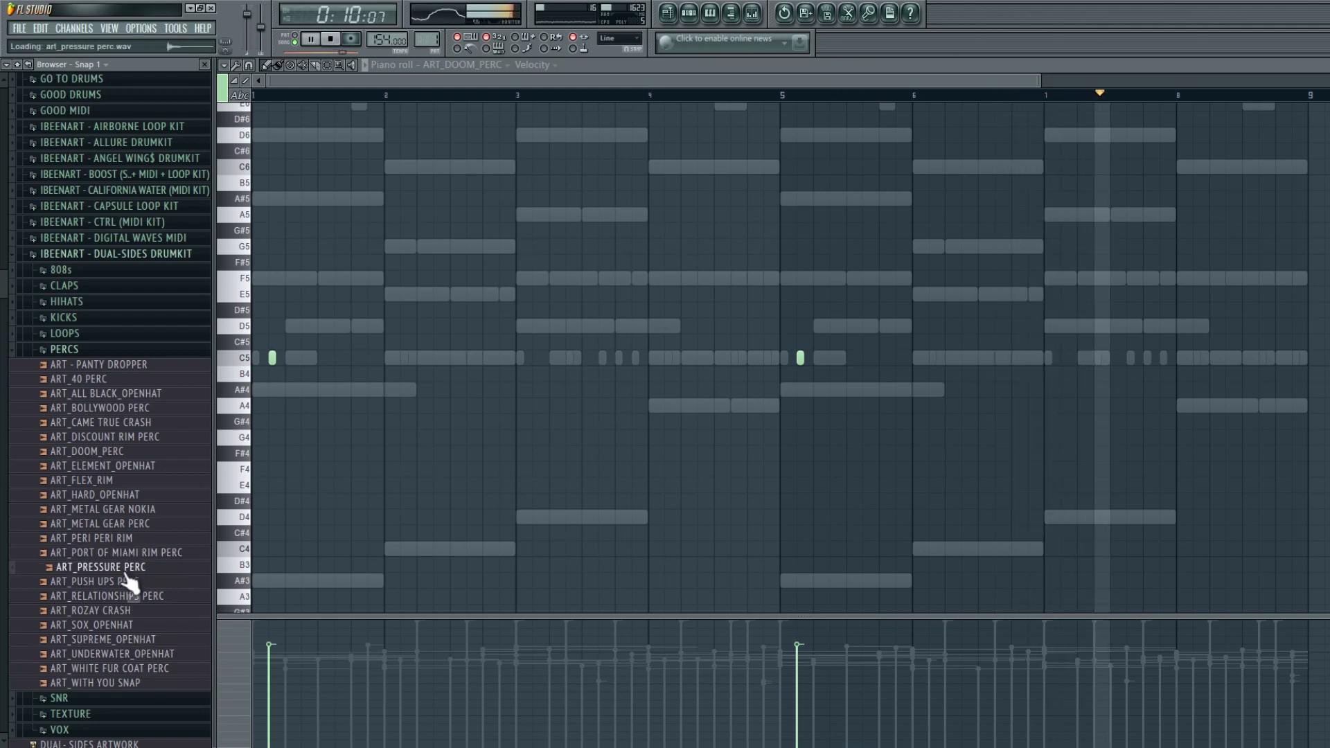
left_click(121, 539)
left_click(120, 527)
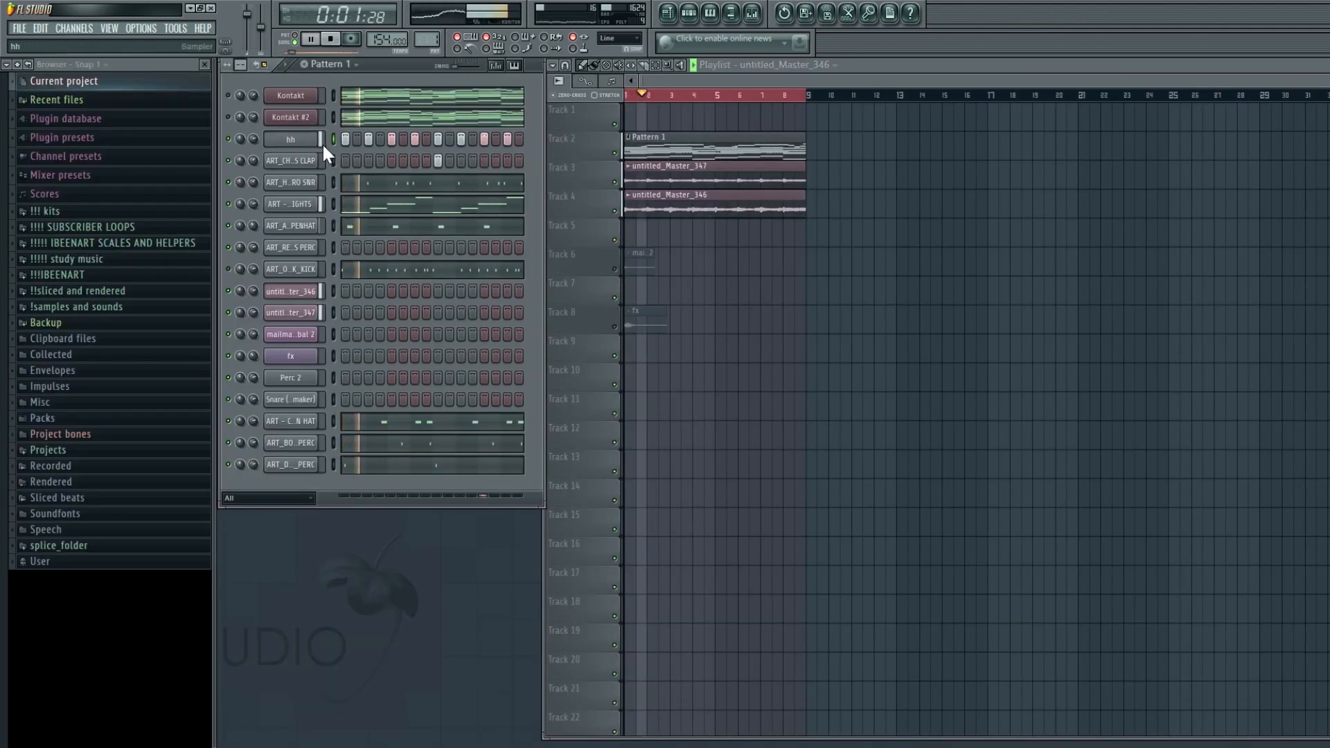
- Open the hi-hat piano roll and add hi-hat rolls and pitched hi-hat notes across the pattern
key("F7")
right_click(564, 270, "ctrl")
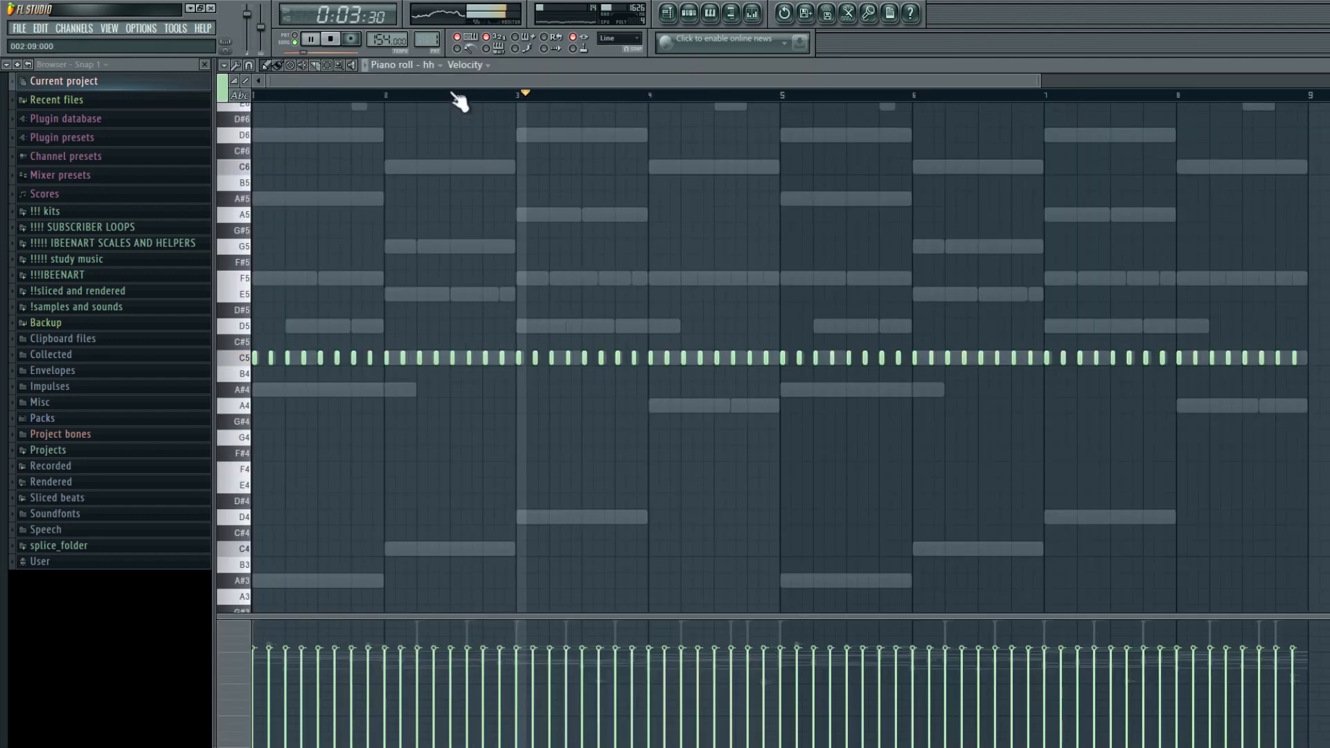
scroll(388, 128, "up", 3)
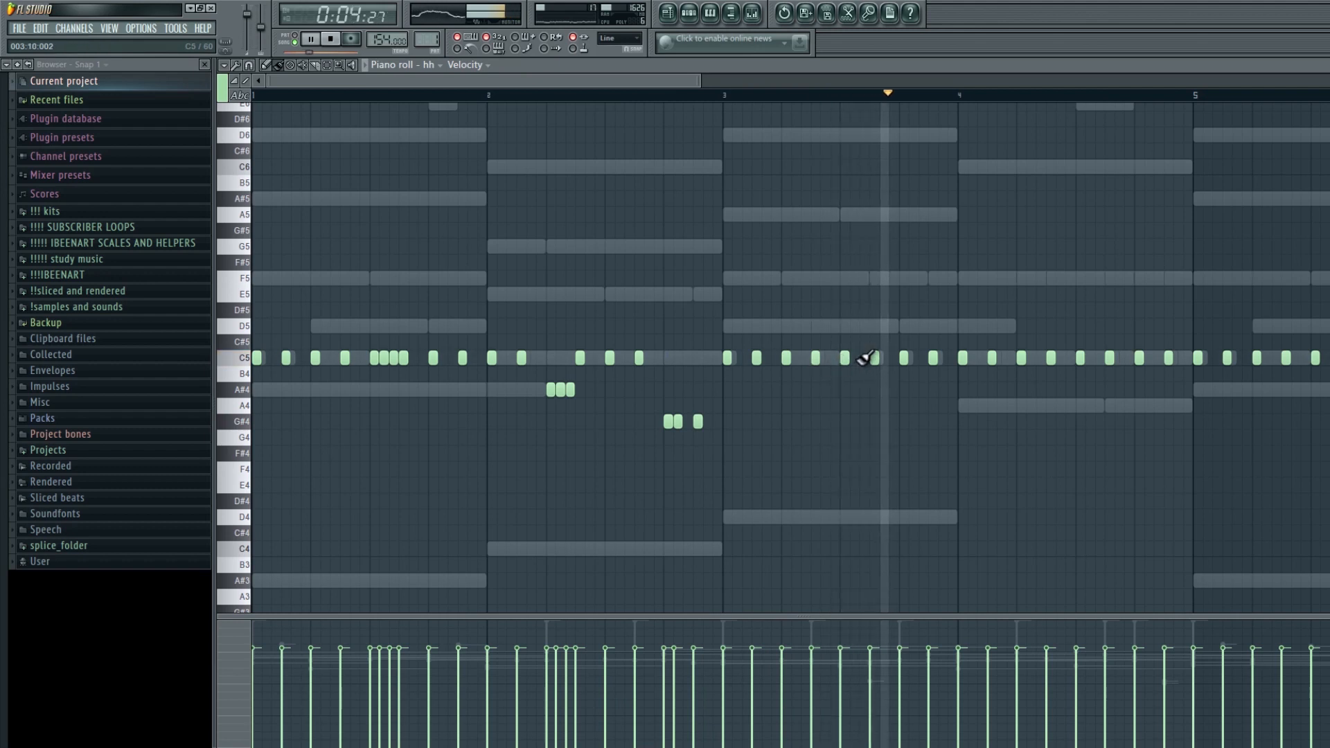
left_click_drag(644, 72, 726, 94)
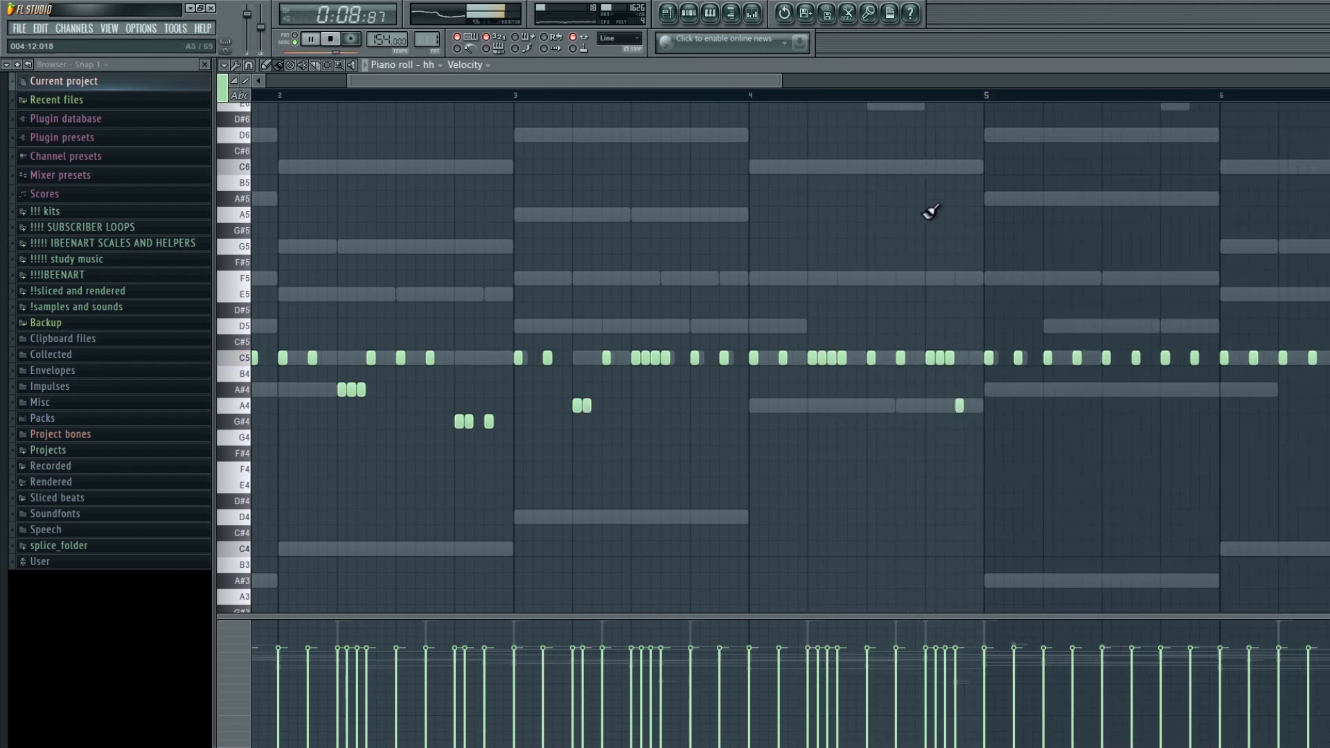
scroll(946, 252, "down", 3)
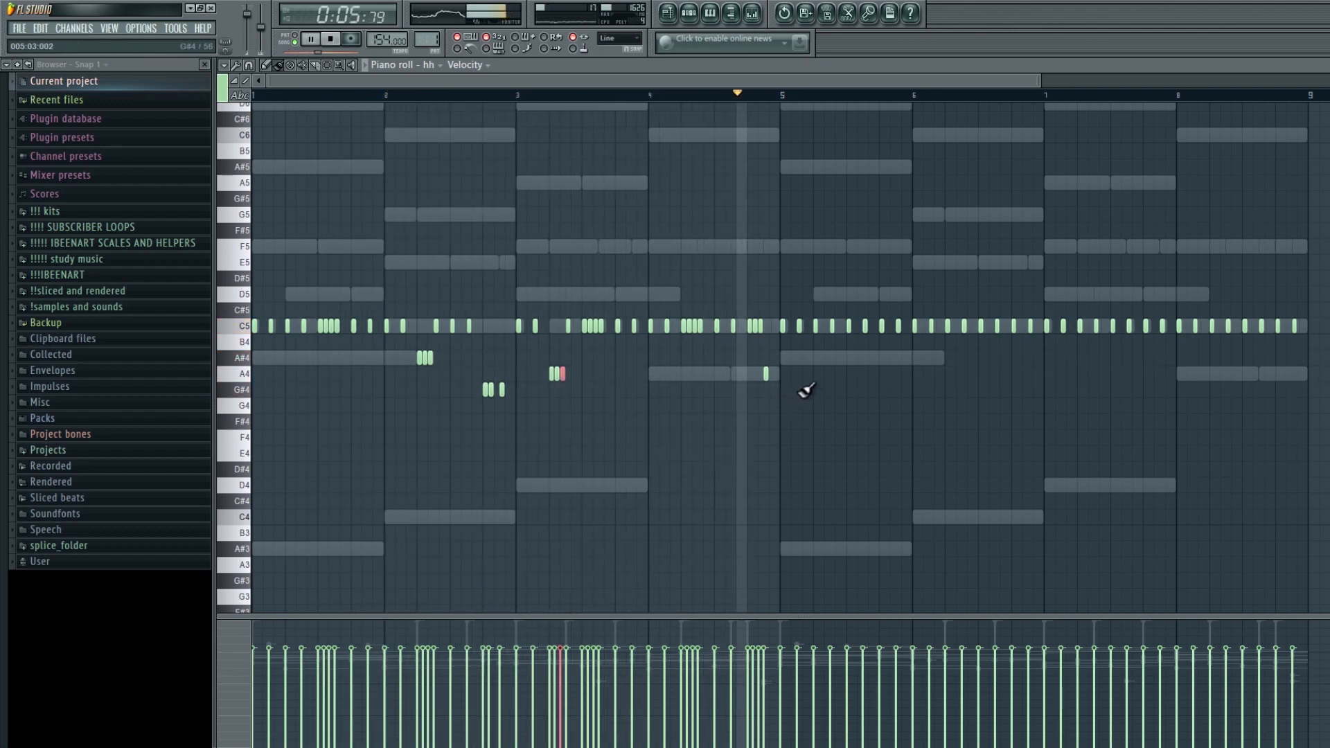
left_click_drag(782, 324, 1308, 335)
- Randomize the velocities of the hi-hat notes and switch the note event lane to panning
scroll(962, 141, "left", 1)
scroll(926, 141, "up", 1)
scroll(784, 325, "up", 3)
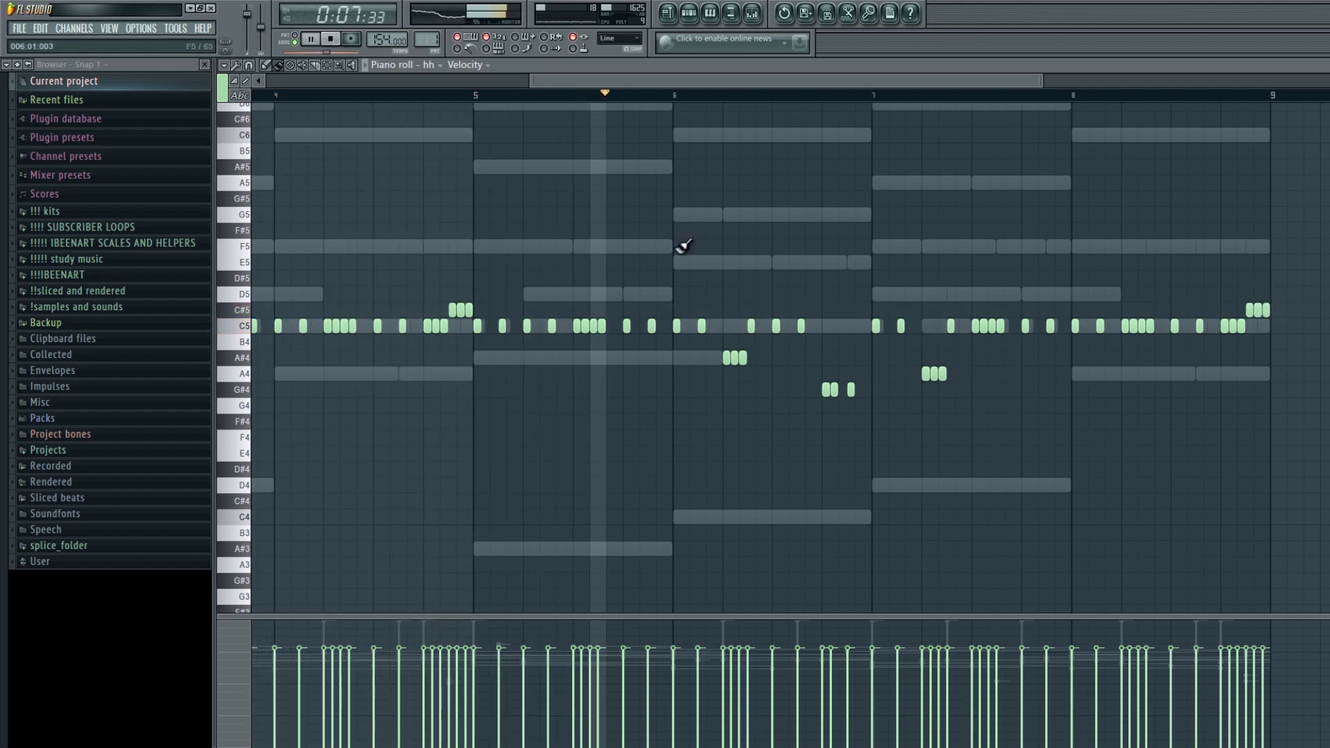
key("alt+r")
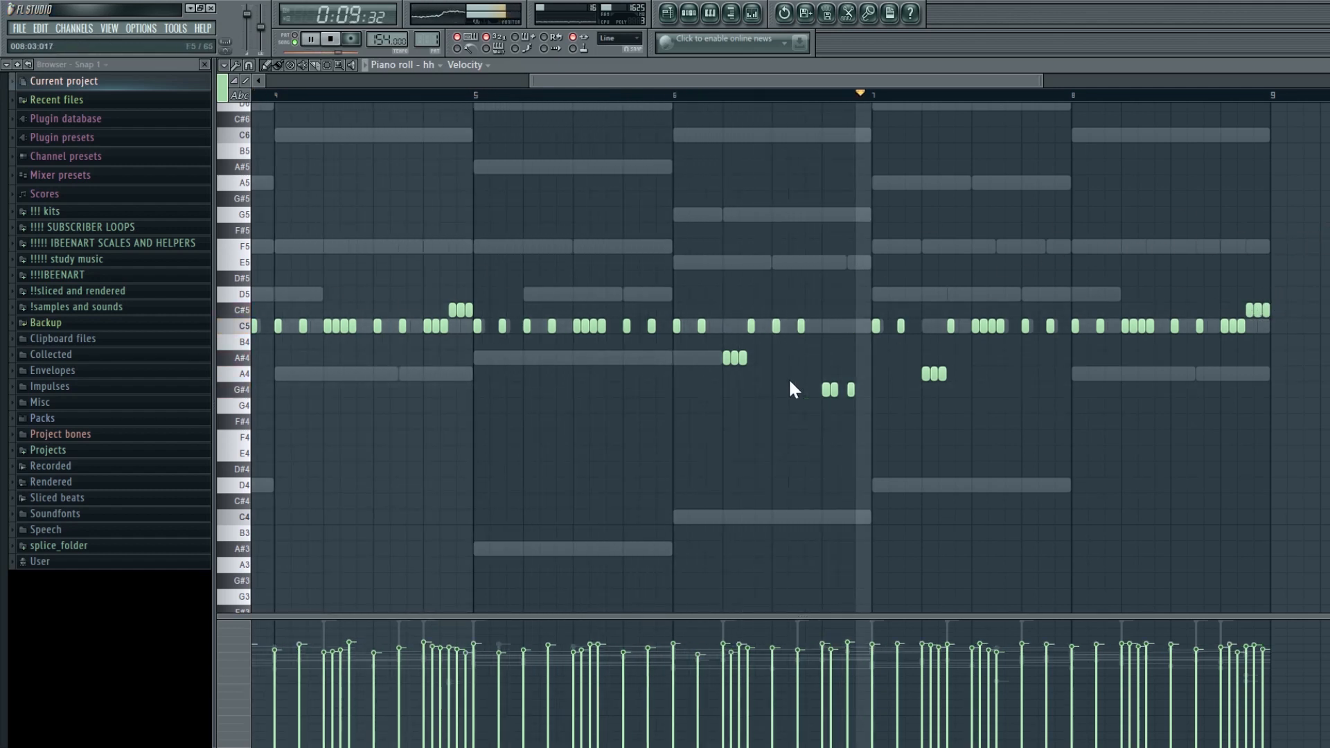
left_click_drag(673, 418, 698, 438)
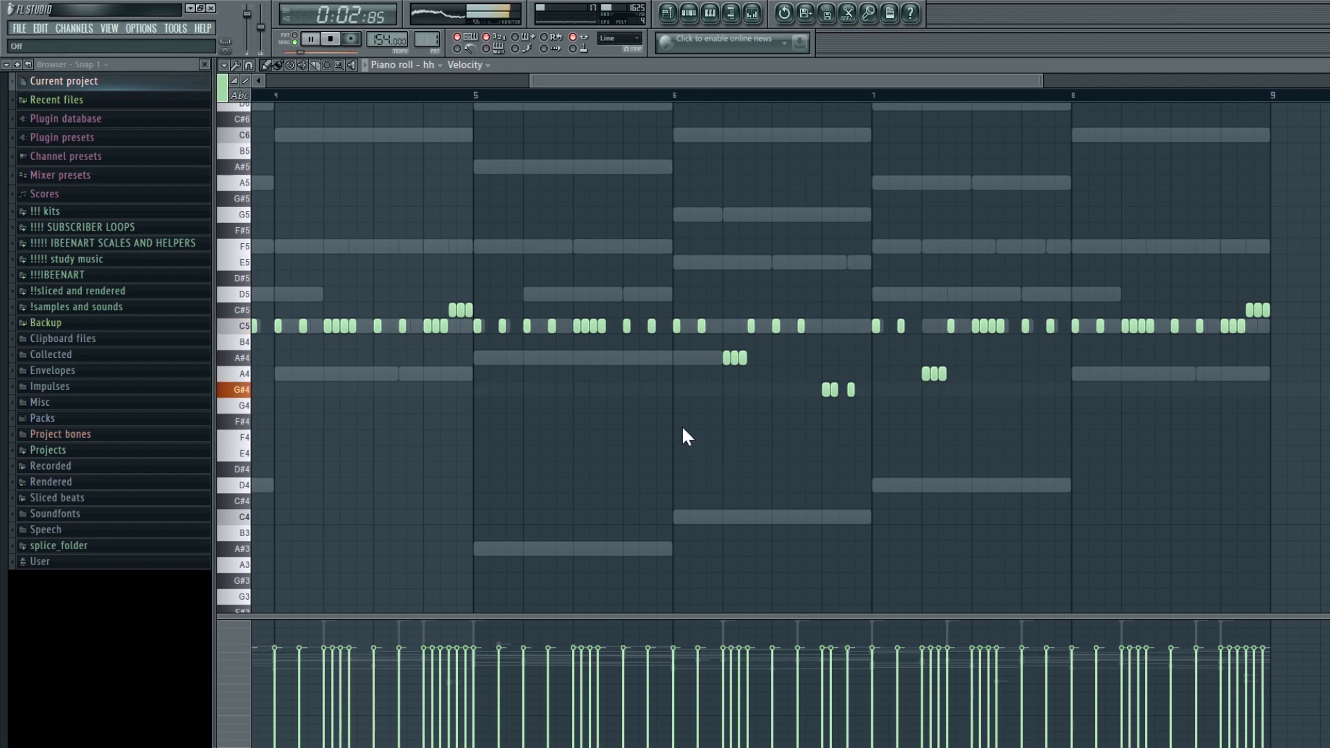
left_click_drag(680, 429, 680, 437)
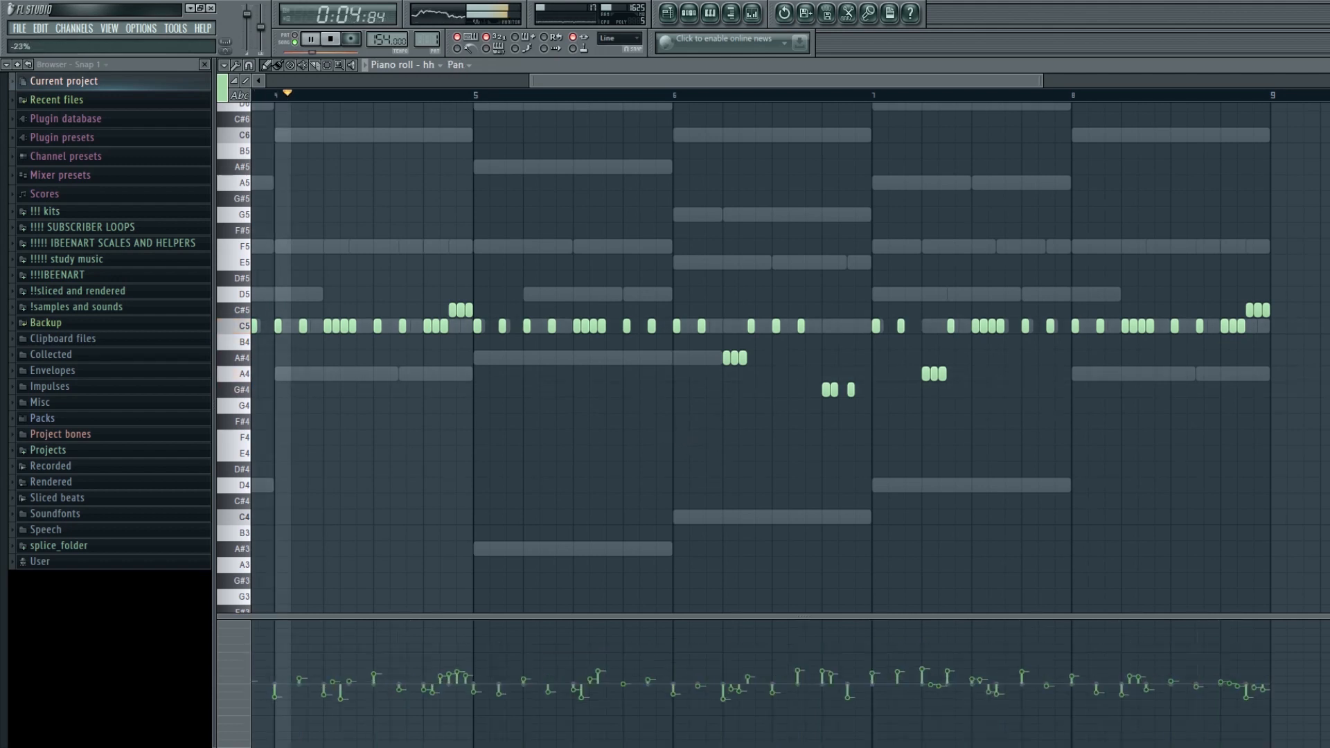
- Open the mixer and, during playback, lower the faders of the 808 Northern Lights and Offblack Kick tracks
right_click(743, 442, "ctrl")
left_click(692, 13)
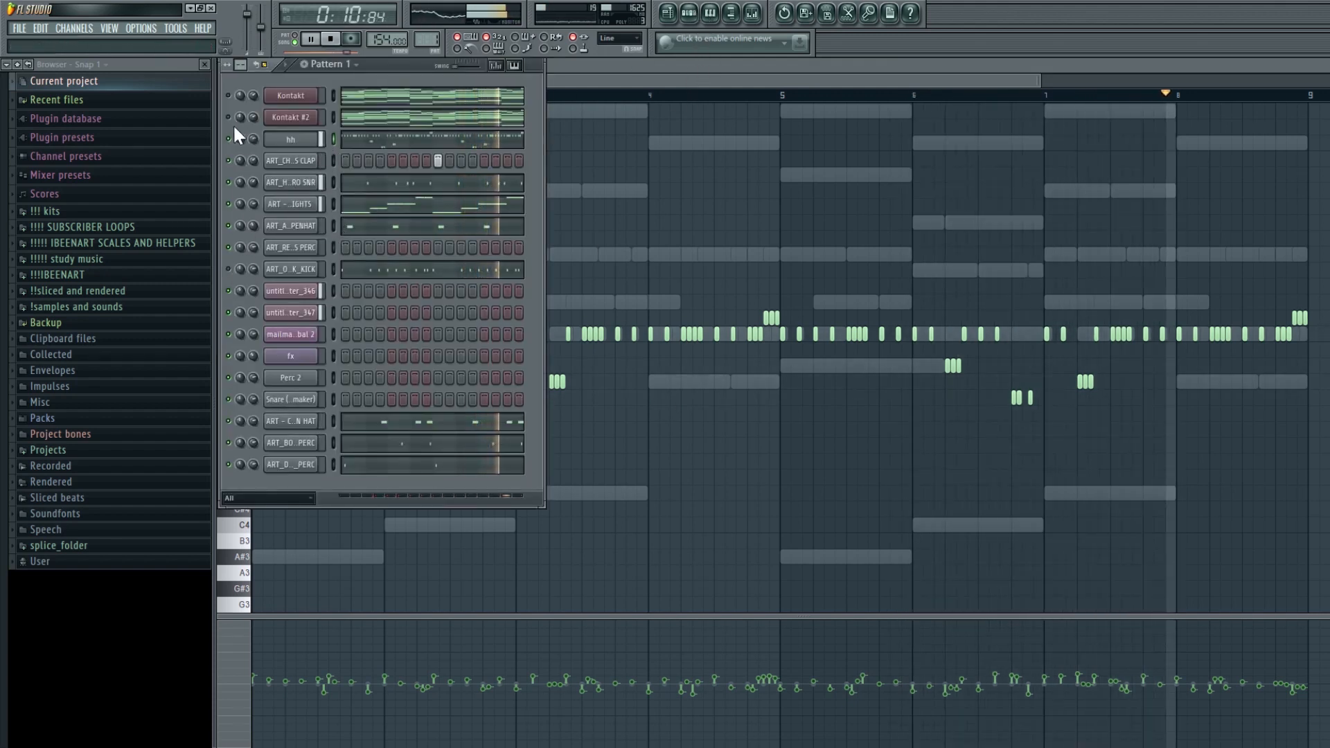
left_click(667, 14)
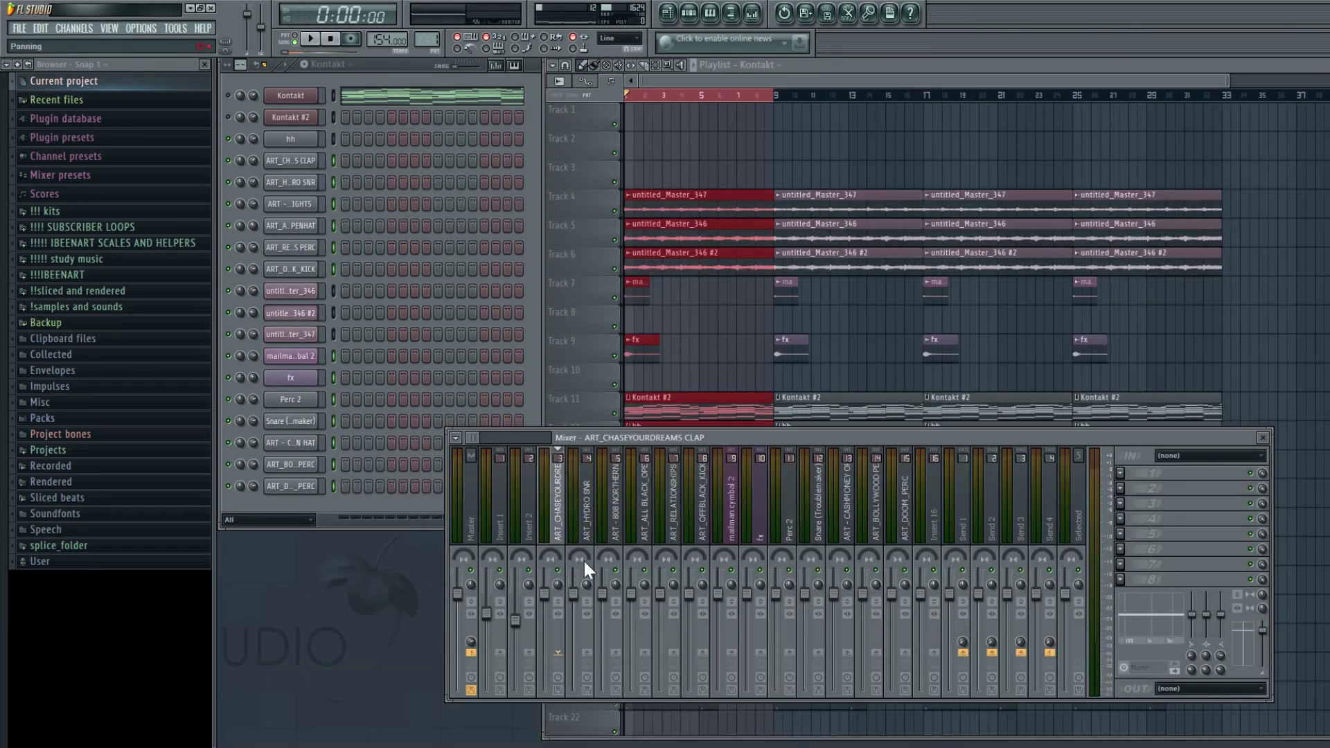
key("space")
left_click(610, 528)
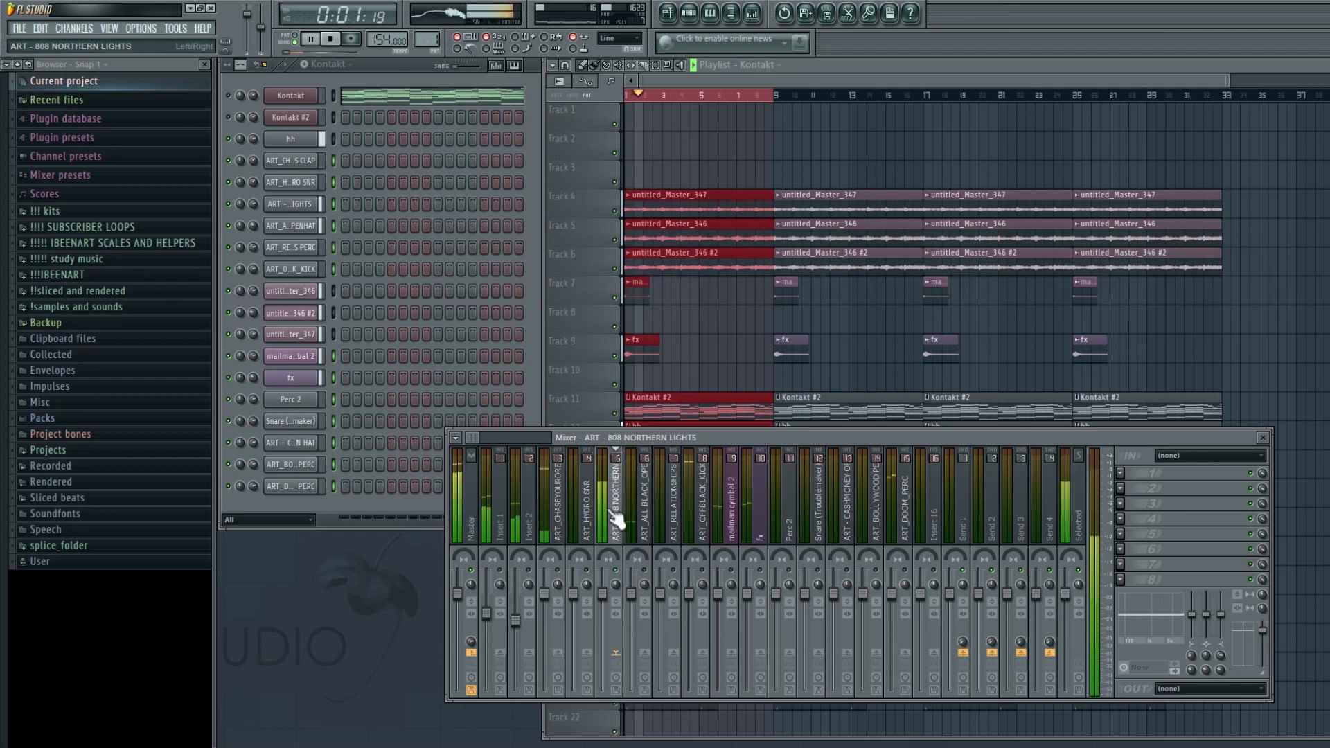
left_click_drag(603, 594, 603, 621)
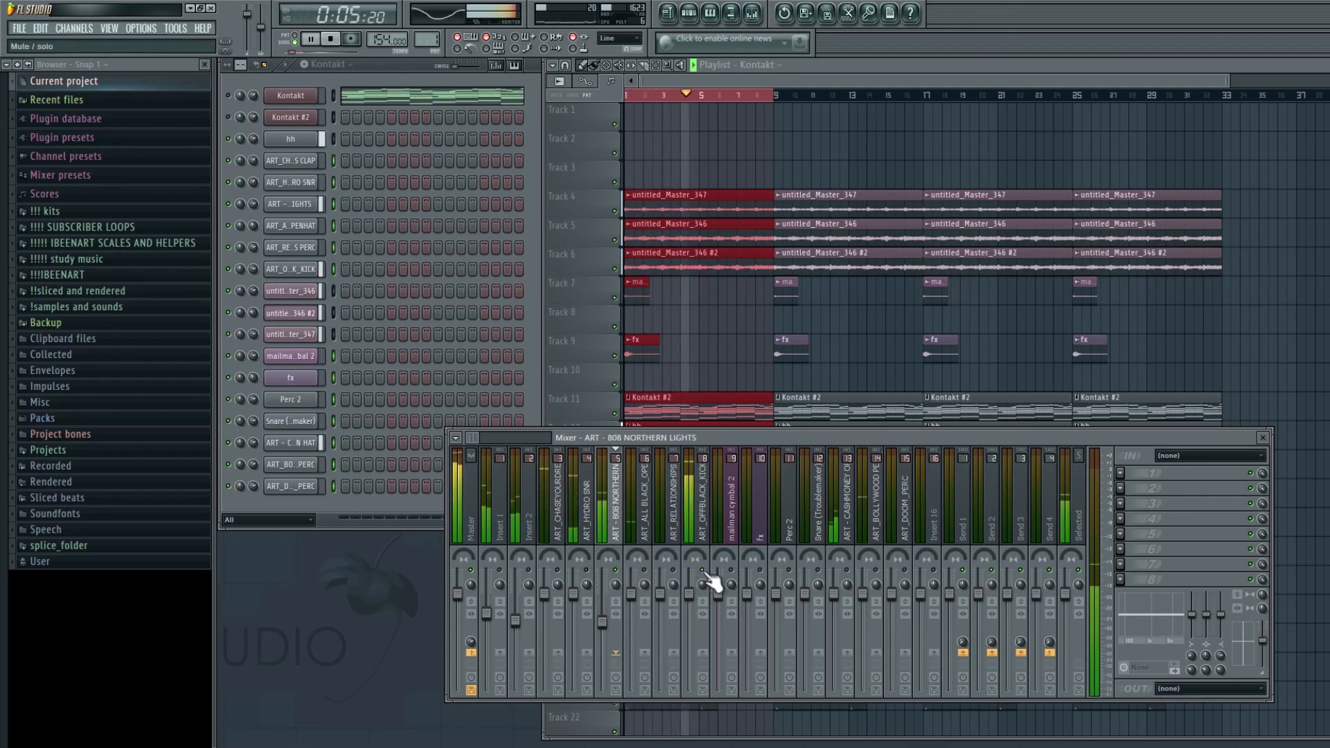
left_click_drag(689, 594, 690, 607)
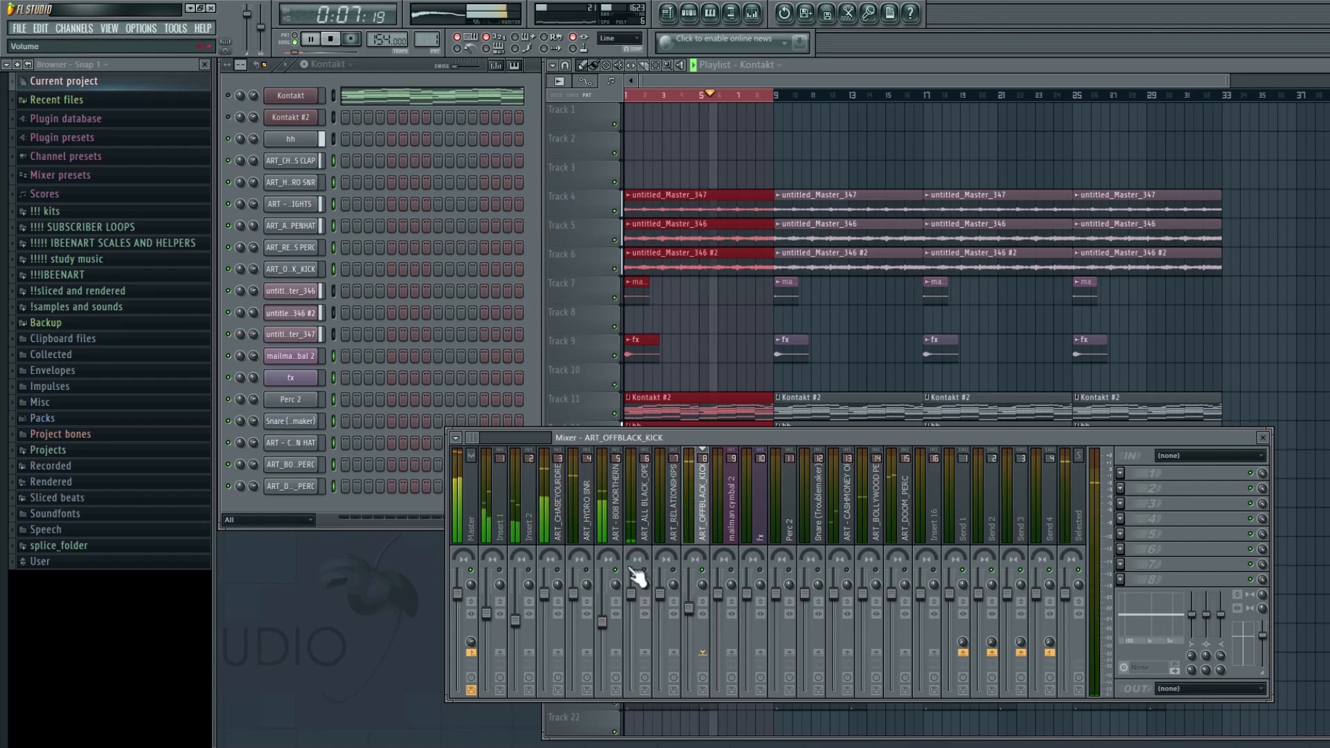
key("space")
- Route the hh channel to its own mixer track and adjust a fader while the beat plays
left_click(291, 140)
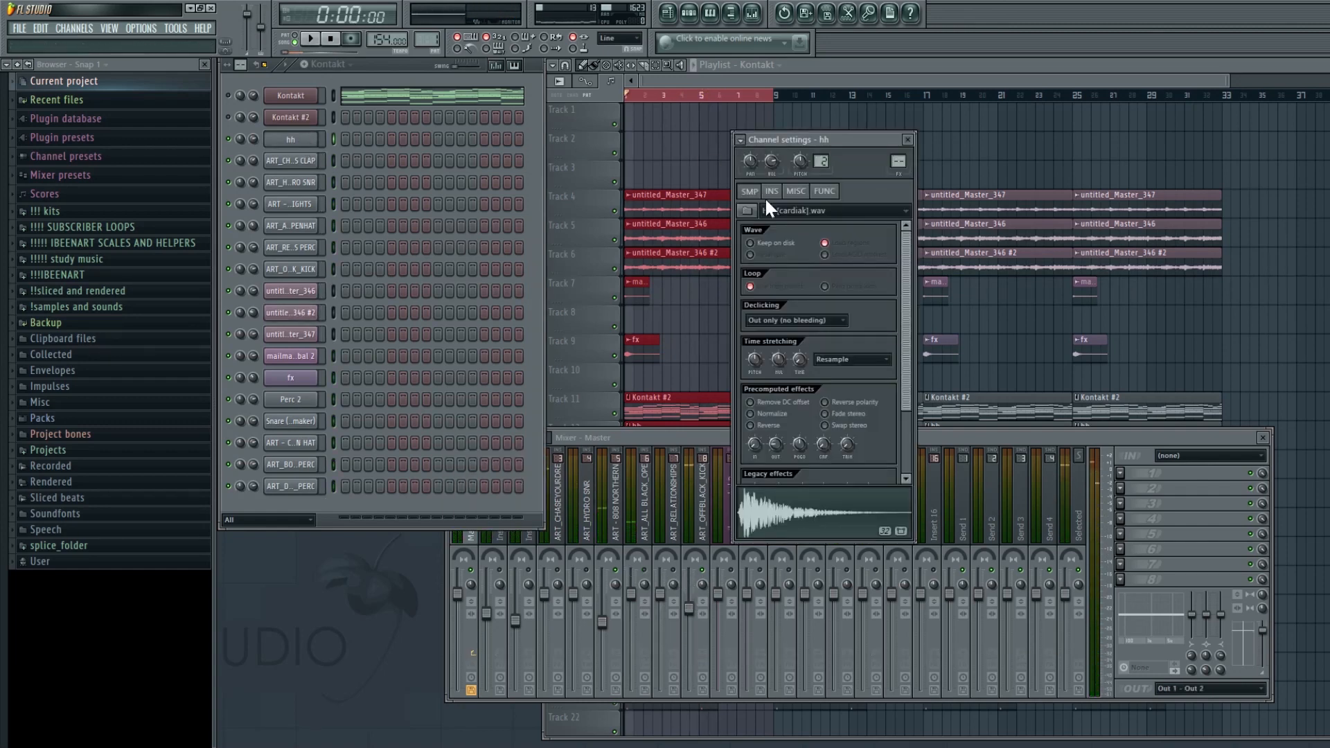
key("ctrl+l")
key("space")
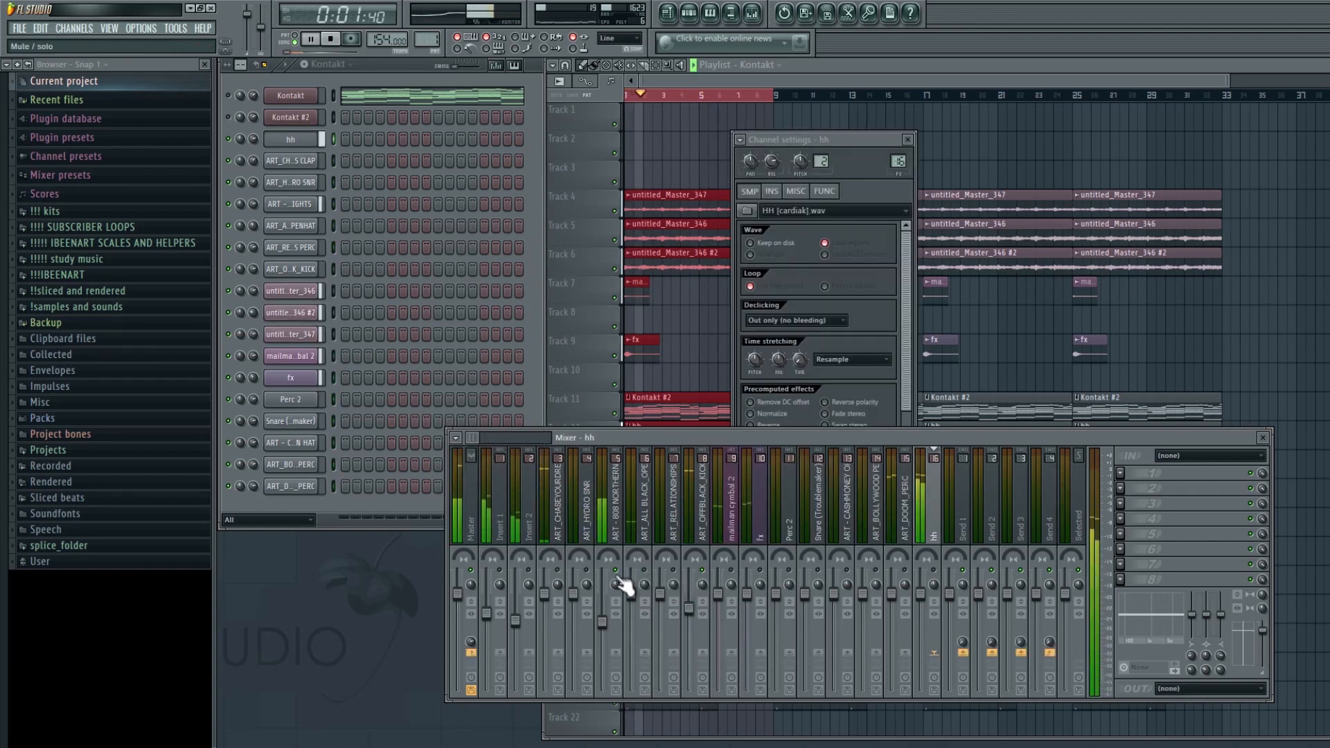
left_click_drag(544, 594, 525, 640)
- Route the untitled_Master_346 #2 sample to a mixer track and move that track three slots left
left_click(656, 312)
double_click(710, 269)
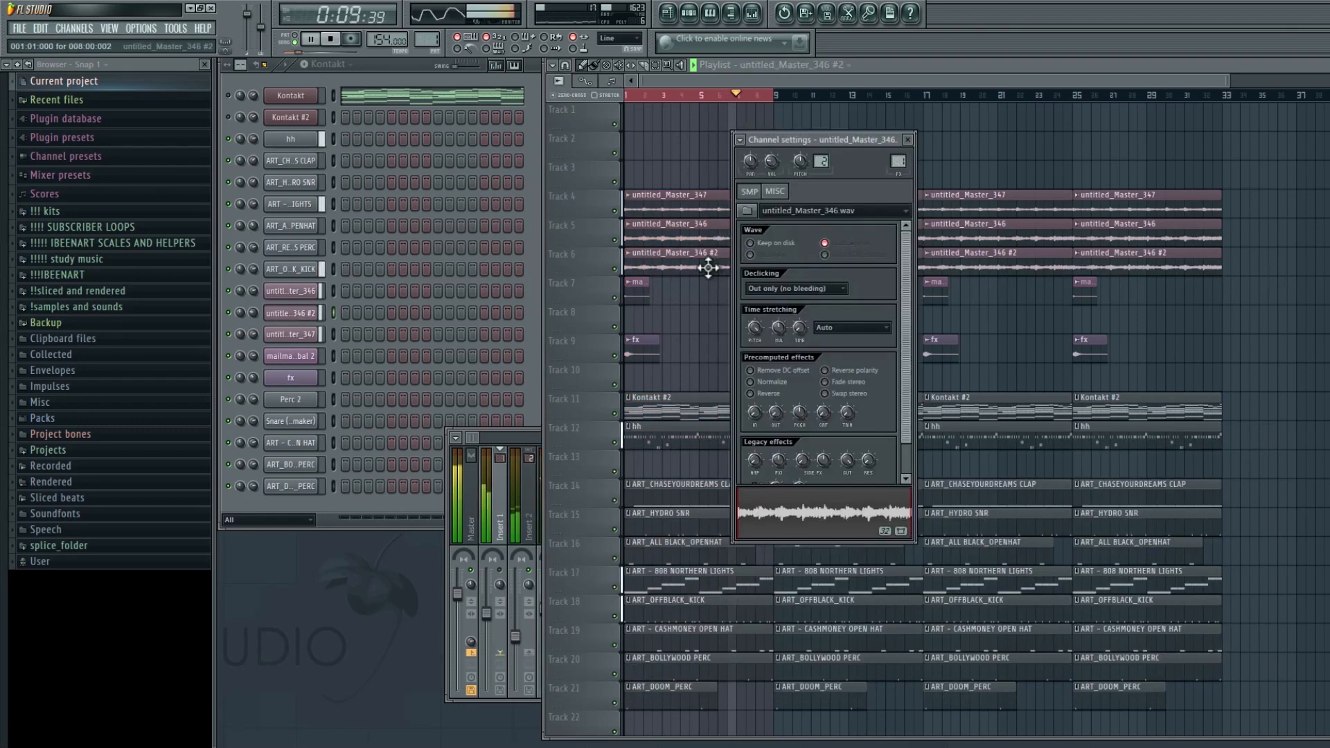
key("F9")
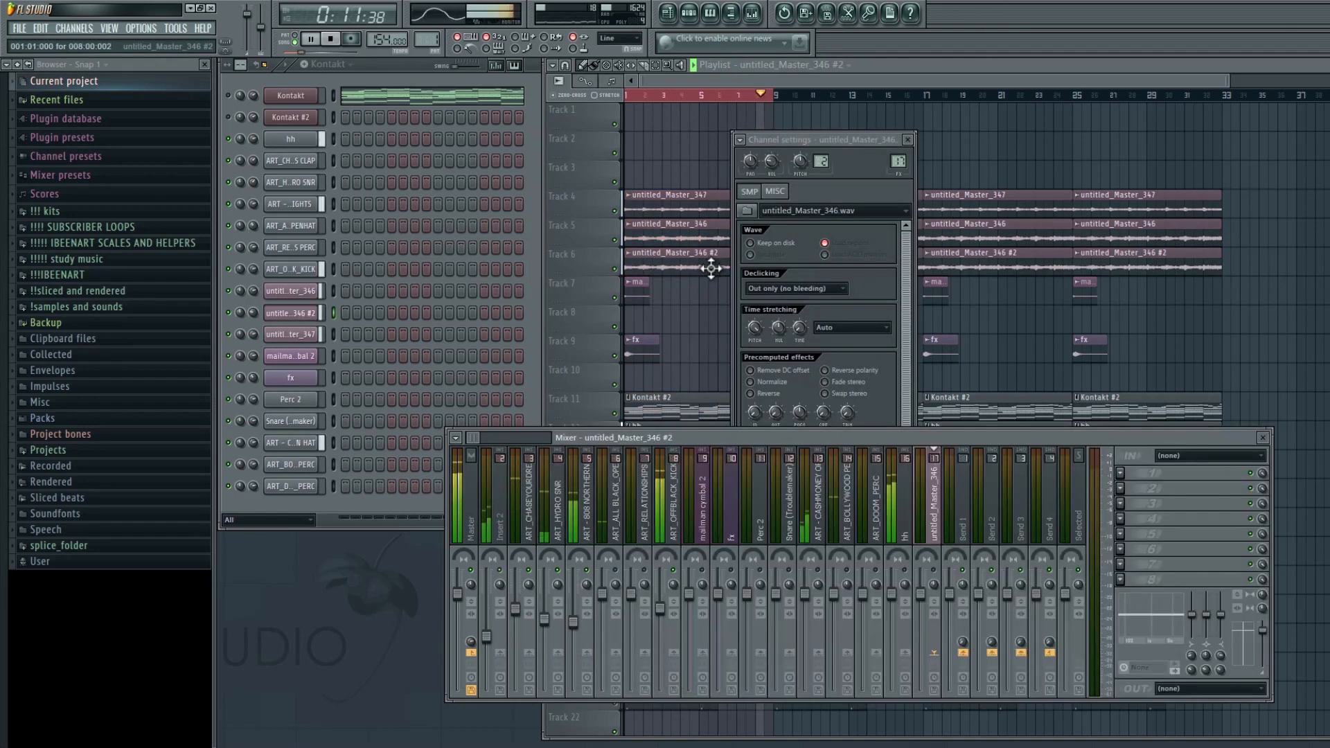
key("alt+Left")
key("alt+Left")
key("alt+Left")
key("alt+Left")
key("alt+Left")
key("alt+Left")
key("alt+Left")
key("alt+Left")
key("alt+Left")
key("alt+Left")
key("alt+Left")
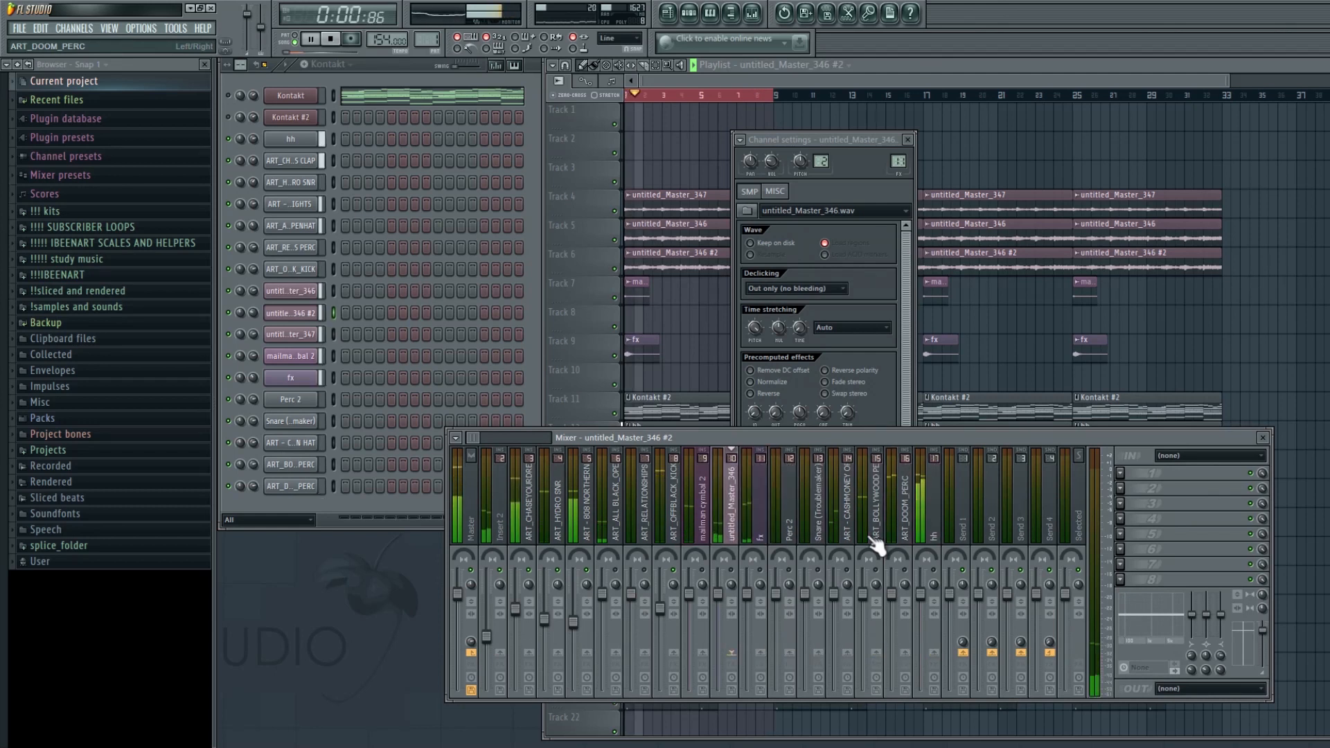
- Lower the faders of the Insert 1 and untitled_Master_346 #2 mixer tracks
left_click(468, 439)
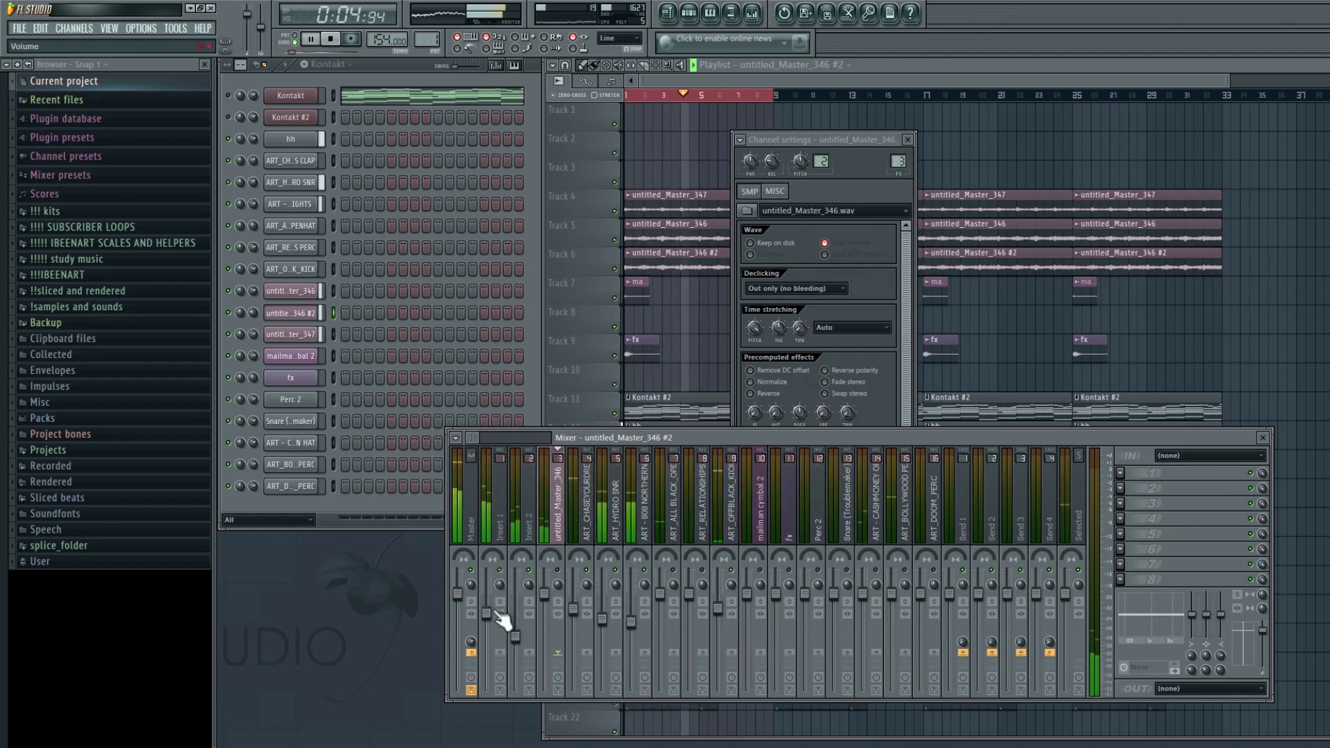
left_click_drag(497, 614, 497, 642)
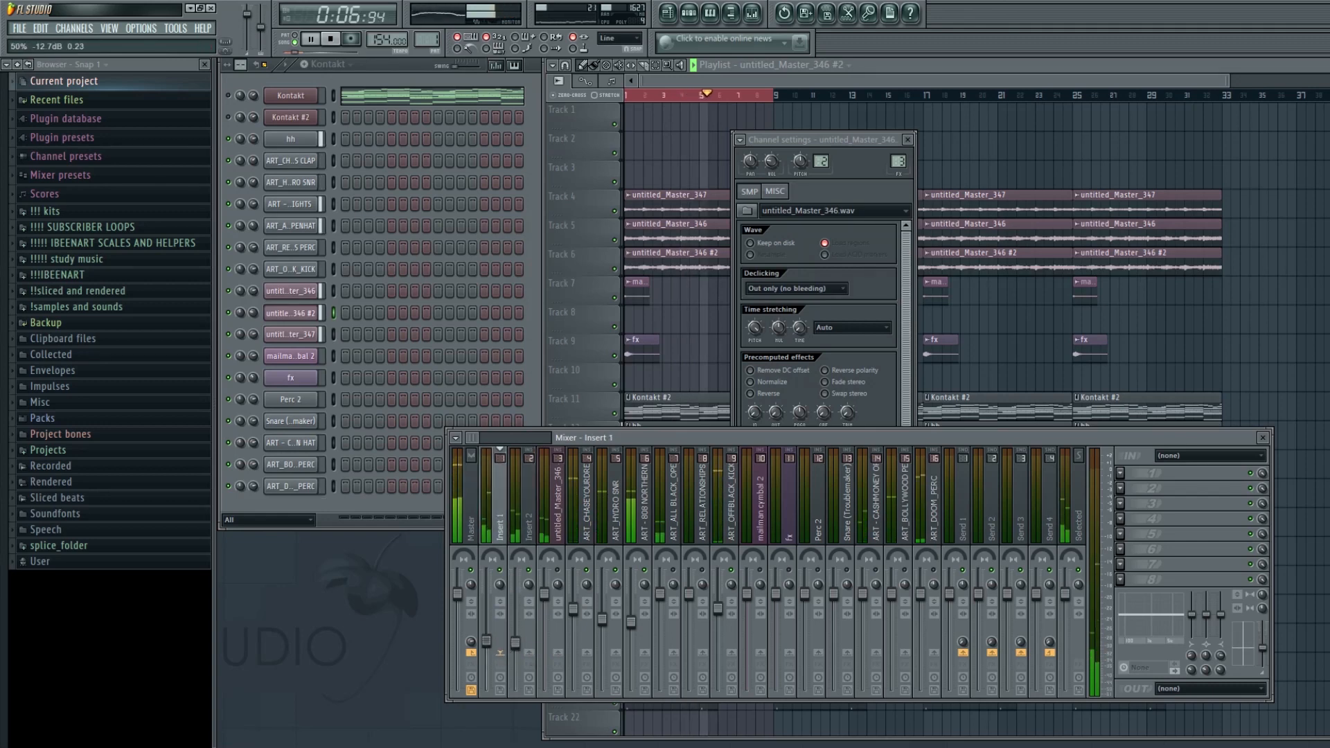
left_click(565, 578)
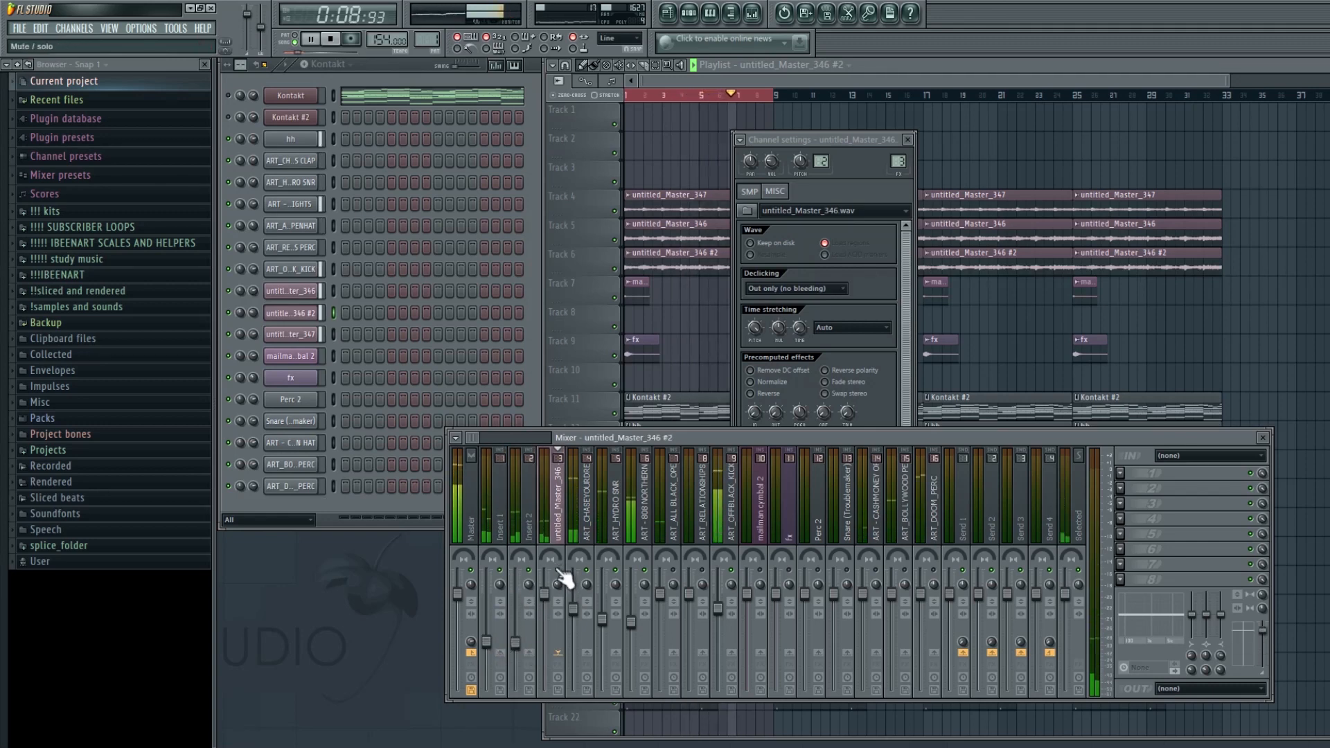
left_click_drag(558, 594, 554, 624)
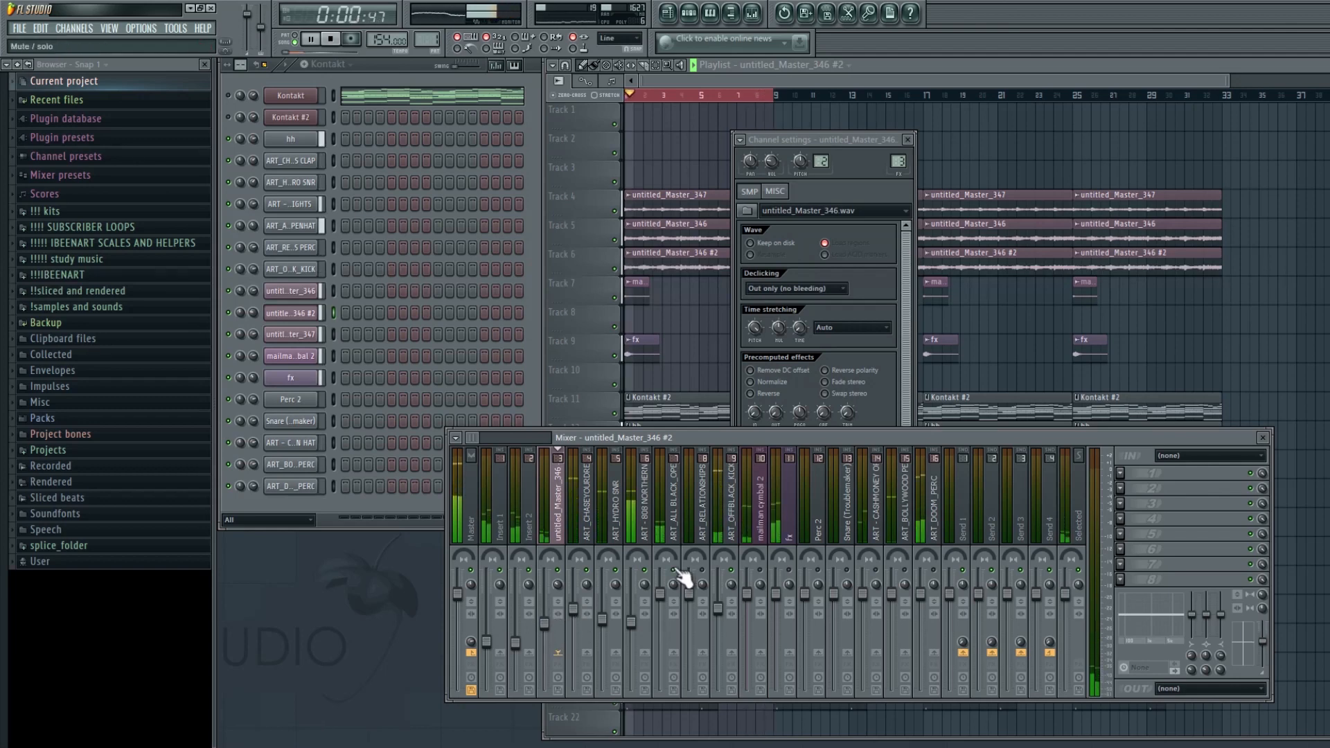
- Lower the faders of the open-hat, mailman cymbal and fx mixer tracks
left_click_drag(669, 597, 669, 603)
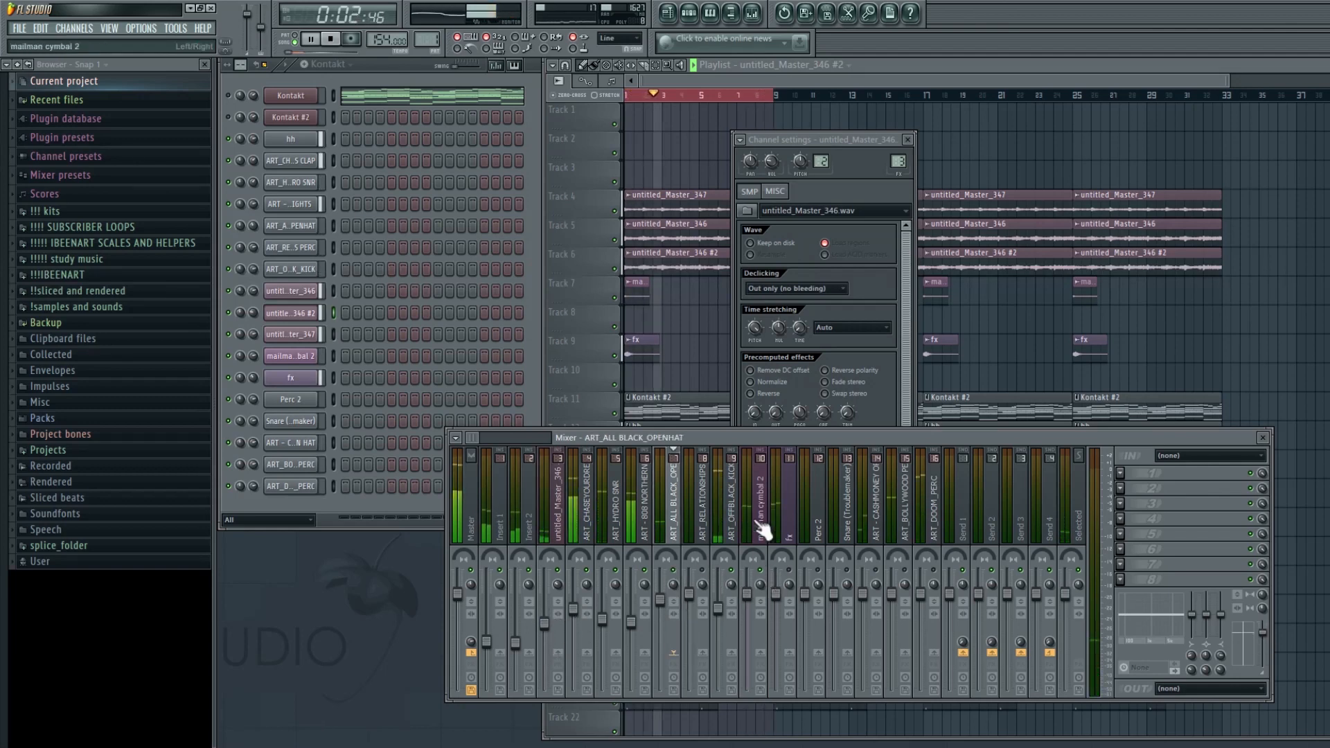
left_click(760, 606)
left_click_drag(749, 594, 781, 610)
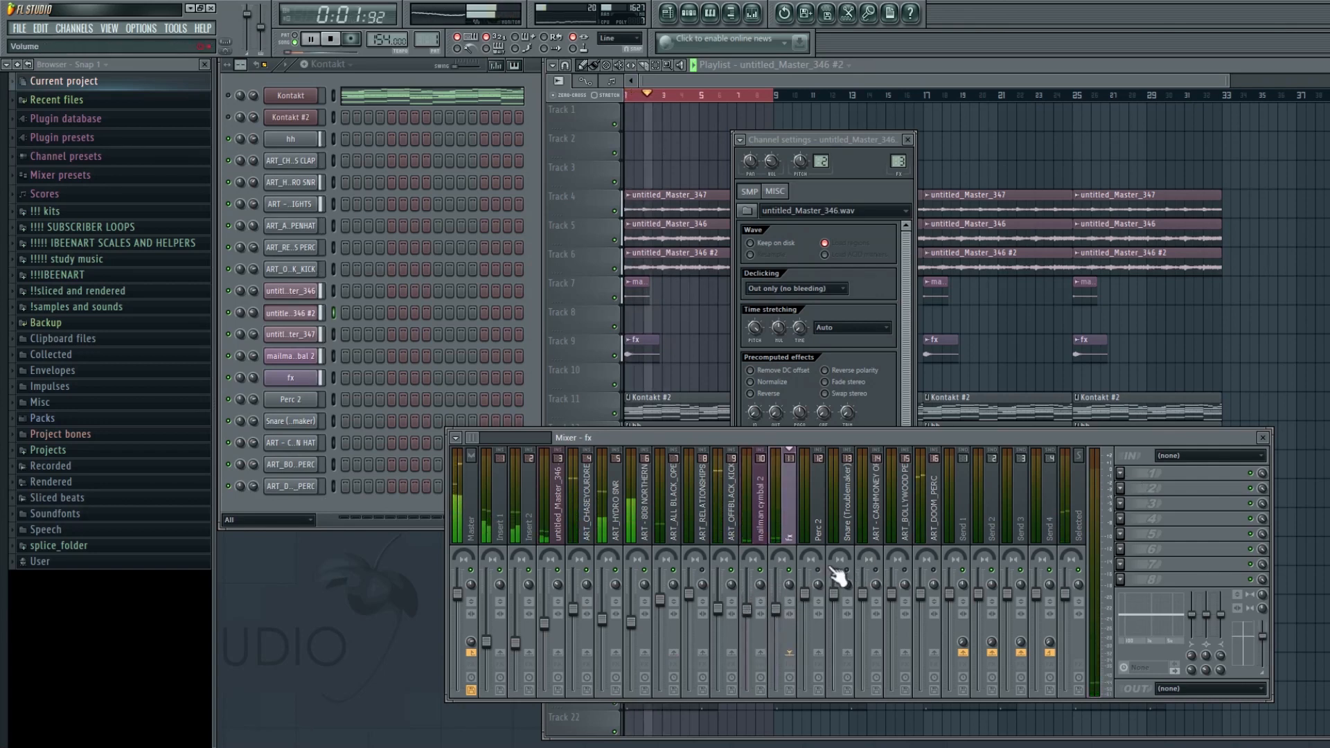
- Insert Effector on the fx mixer track and apply its Delay effect while playing the beat
left_click(341, 336)
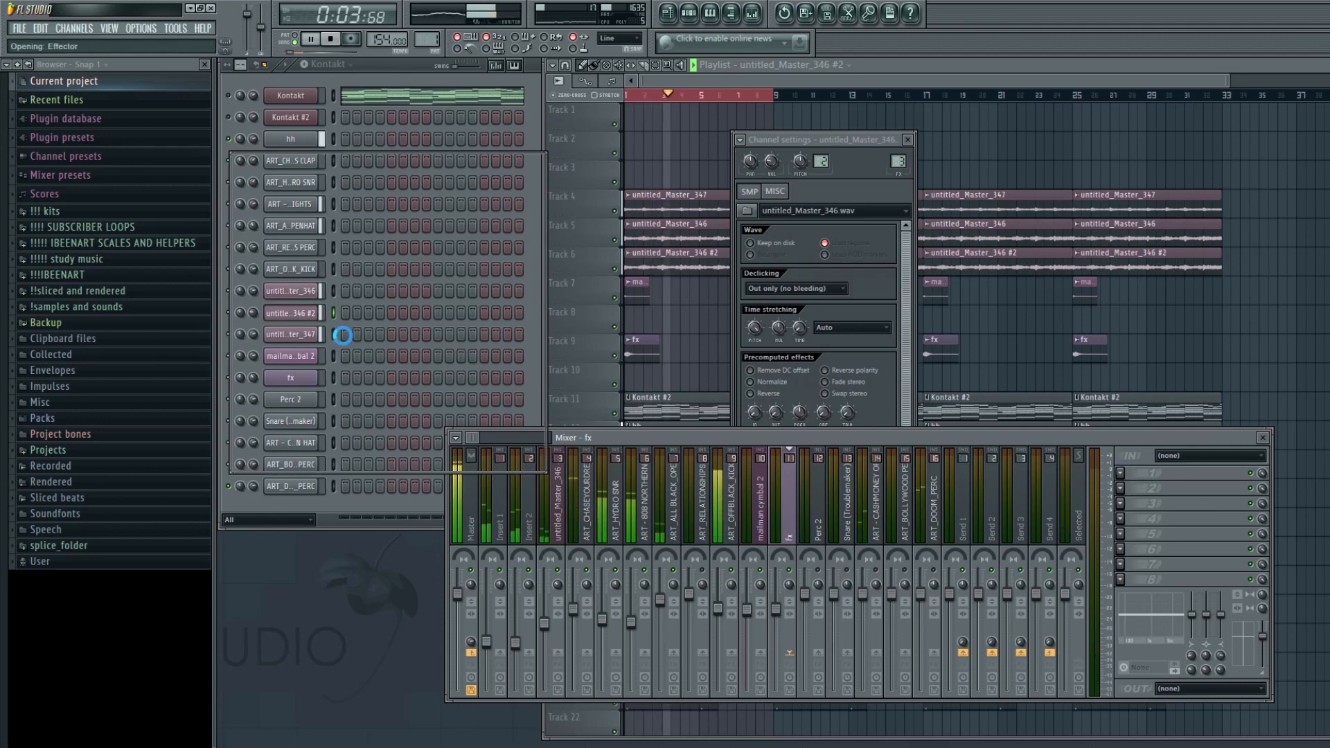
key("space")
left_click(518, 414)
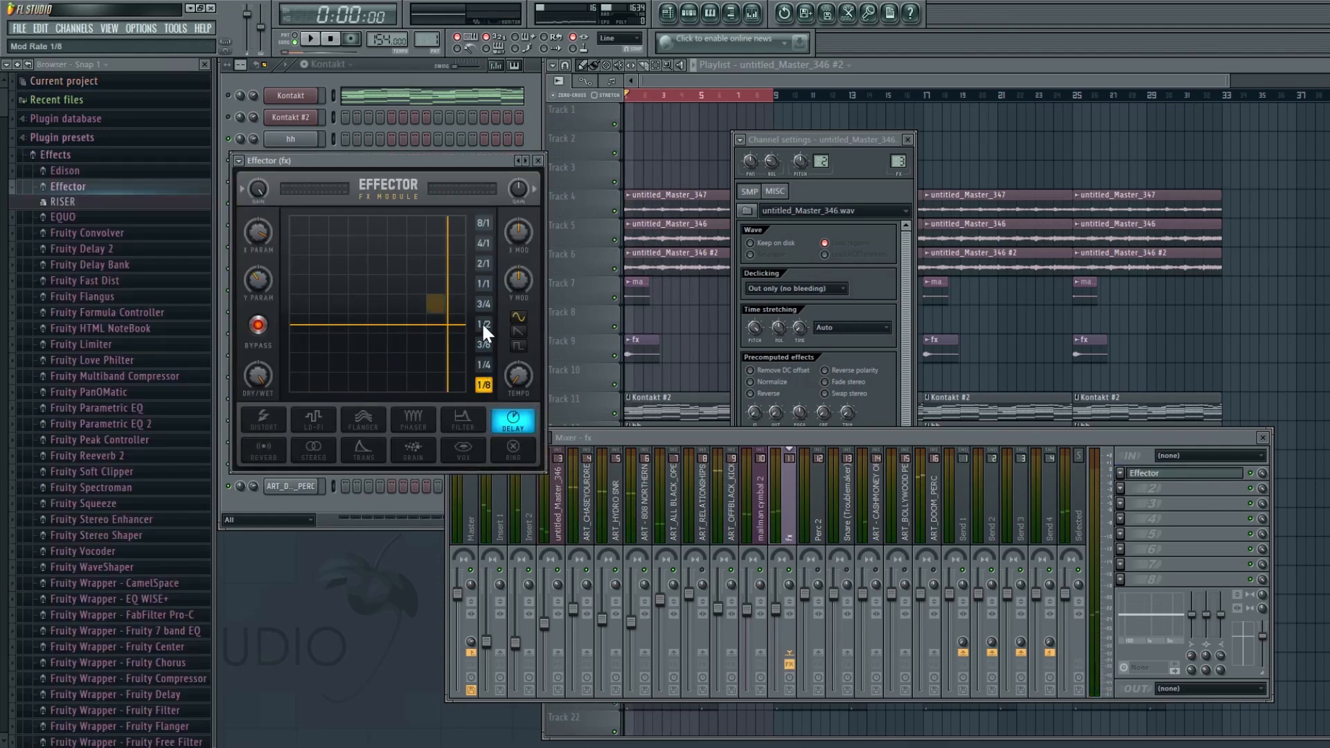
key("space")
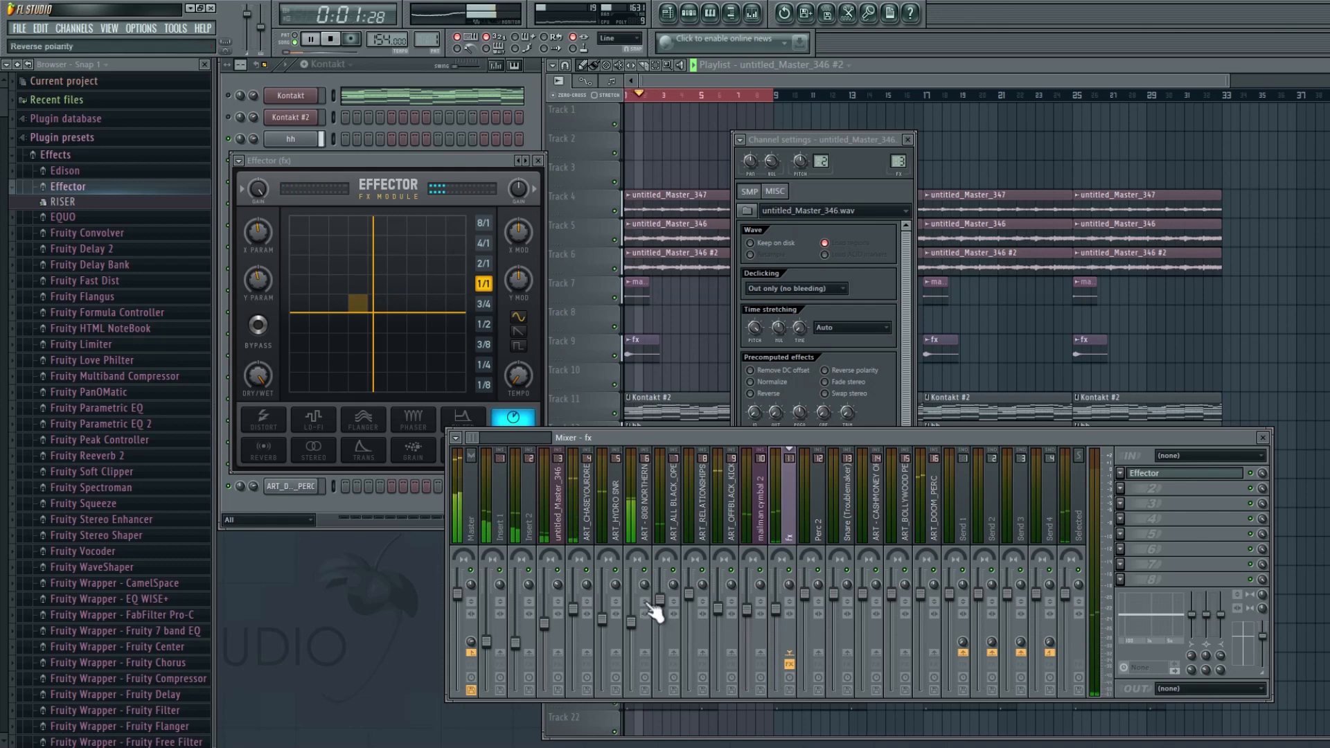
- Widen the mixer window and lower the ART_HYDRO SNR track's fader
left_click(642, 503)
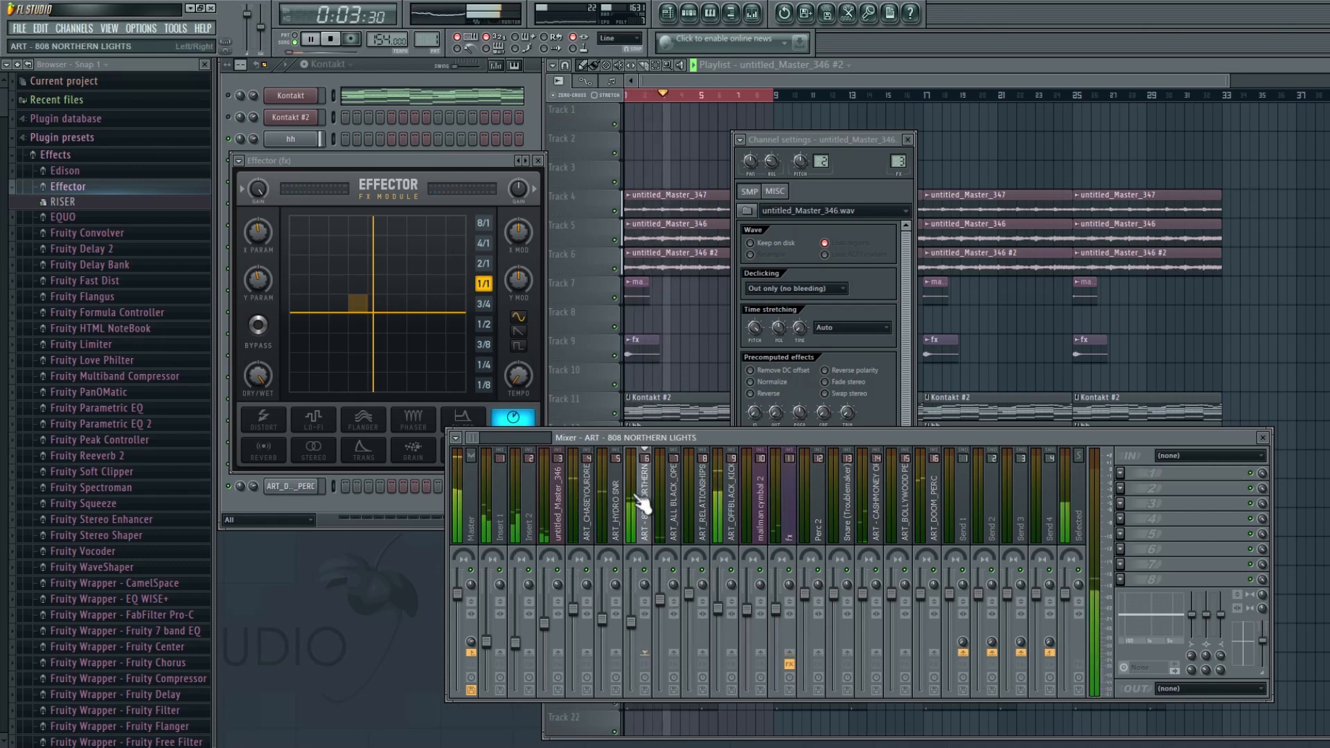
left_click_drag(446, 492, 274, 492)
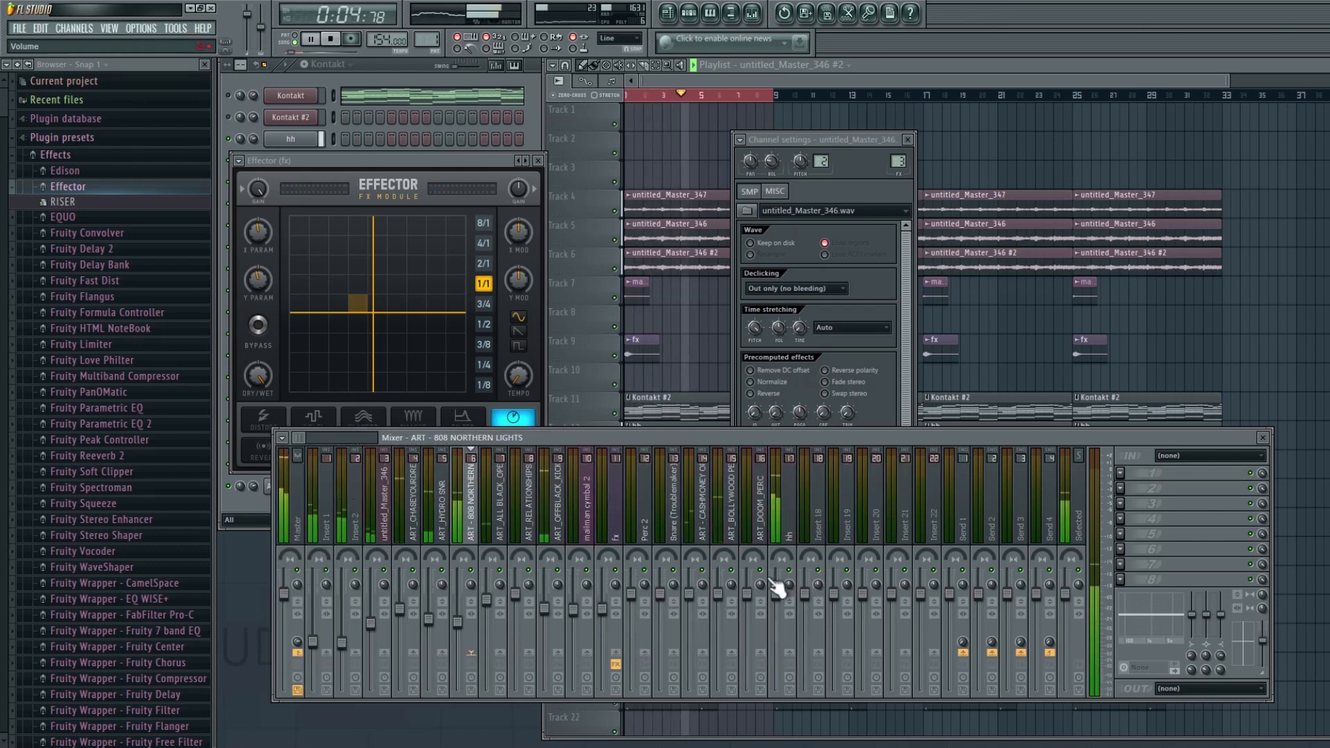
left_click(790, 528)
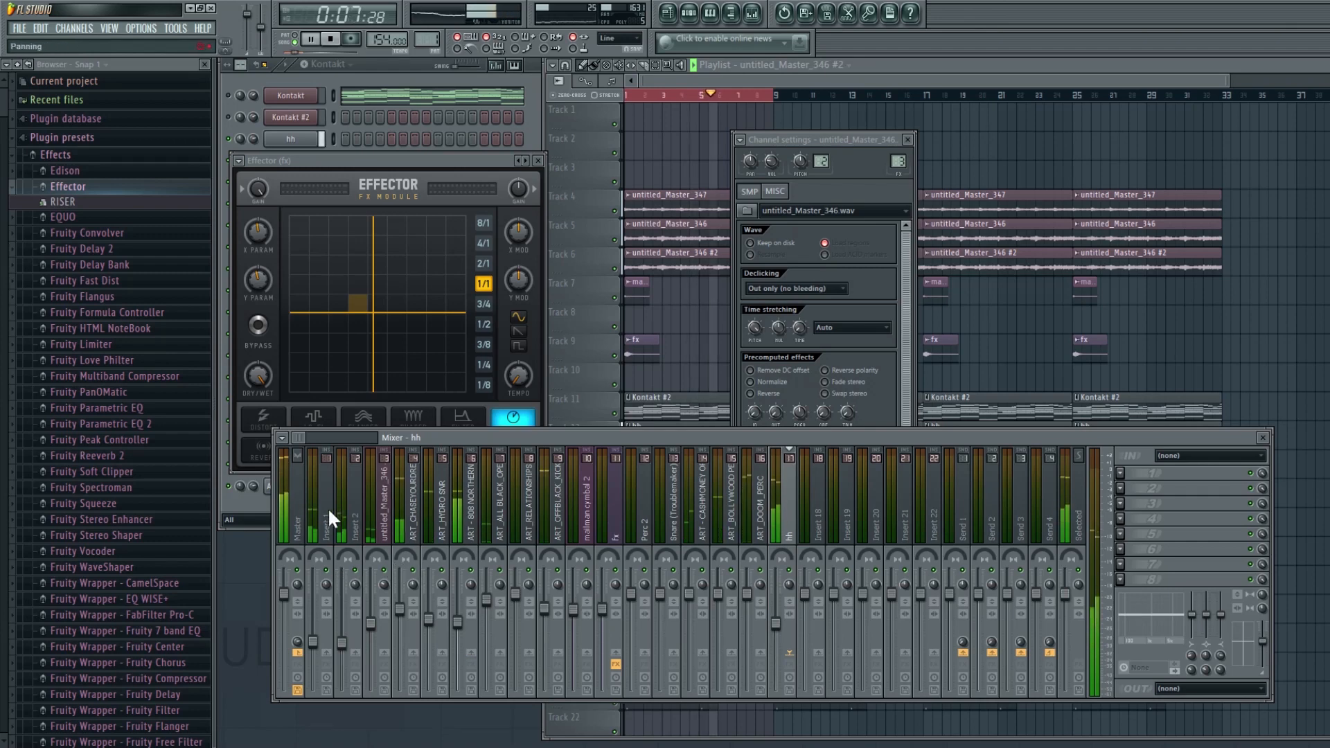
left_click(355, 513)
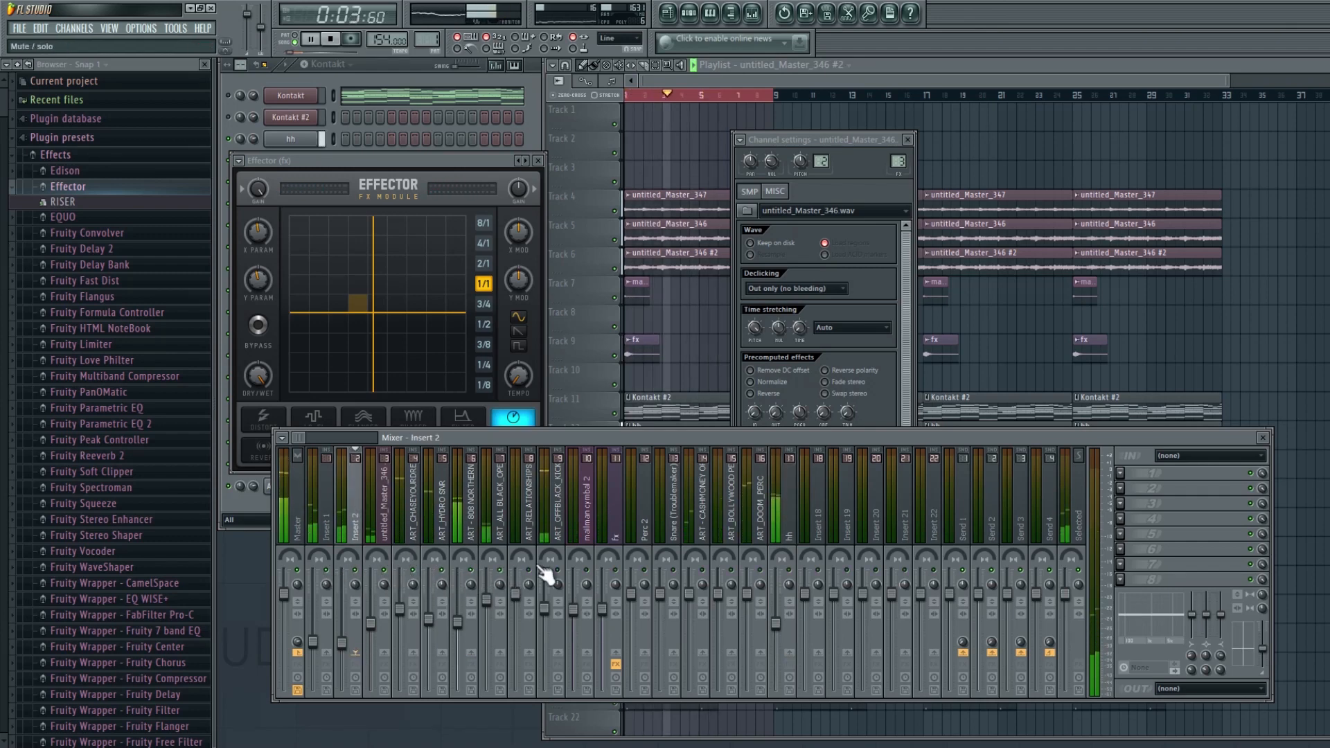
left_click_drag(493, 598, 435, 614)
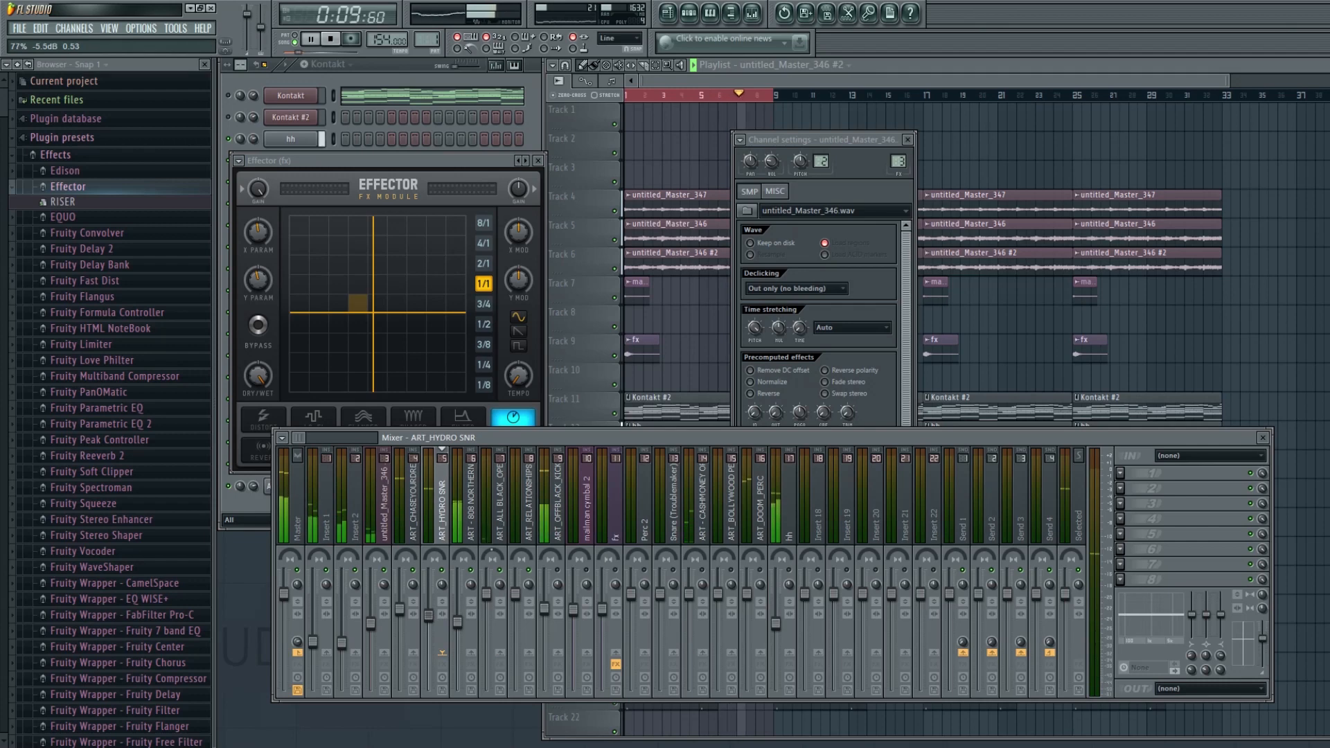
- Add Fruity Parametric EQ 2 to the Insert 1 mixer track
left_click(342, 642)
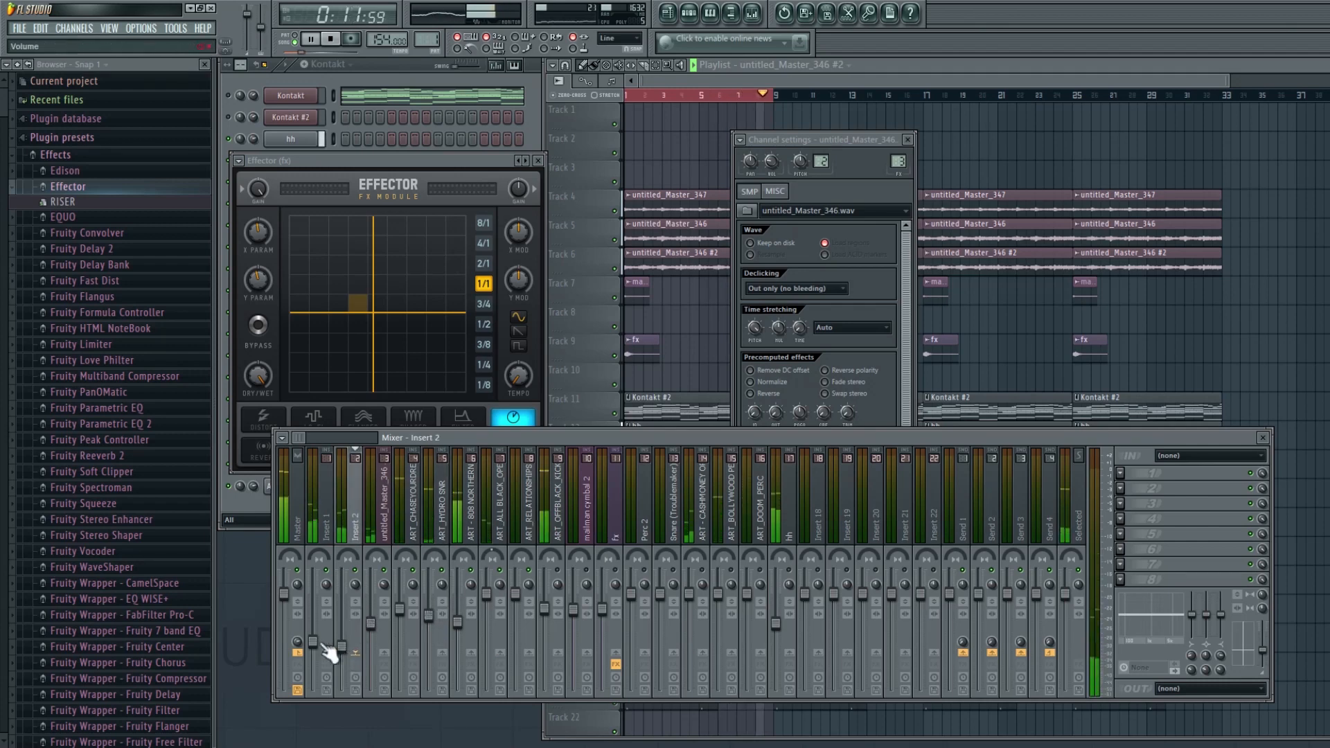
left_click(314, 644)
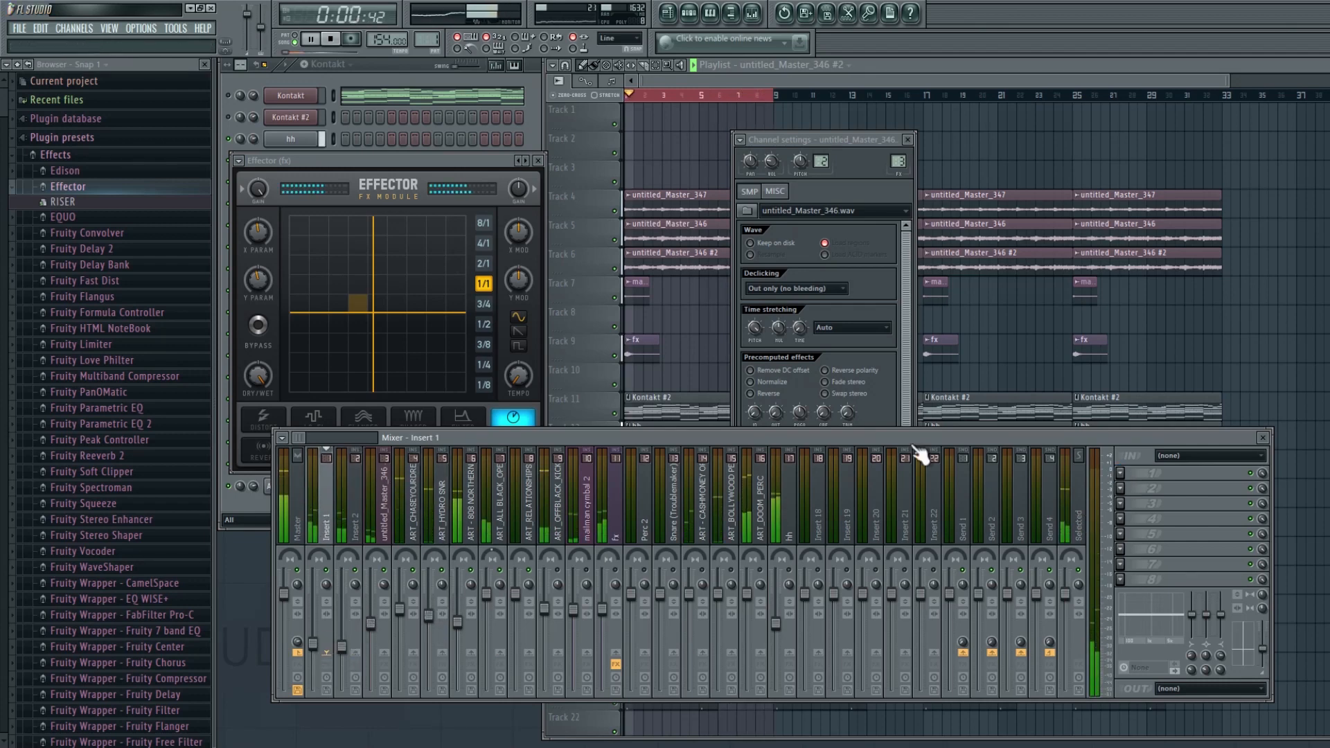
left_click(565, 360)
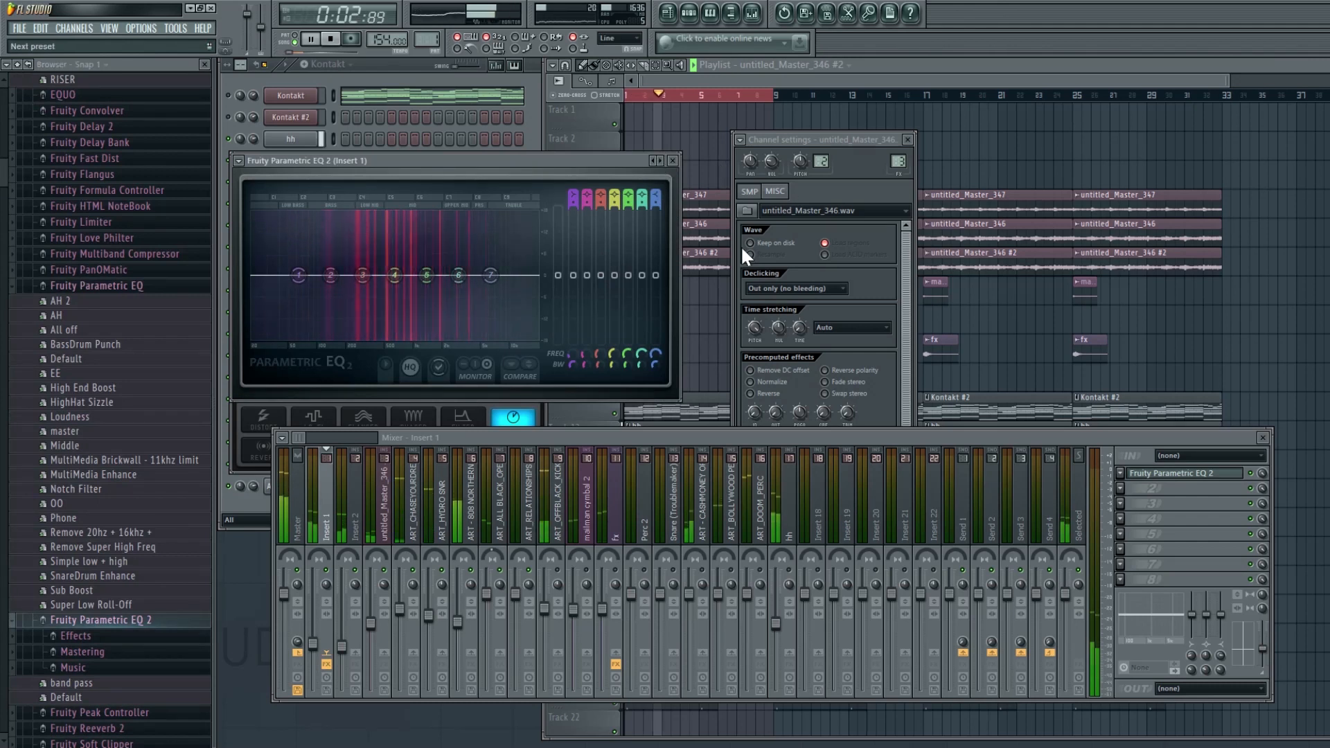
- Shape the Insert 1 EQ into a band-pass curve and move its high-pass cutoff higher
left_click(660, 161)
left_click_drag(266, 276, 357, 276)
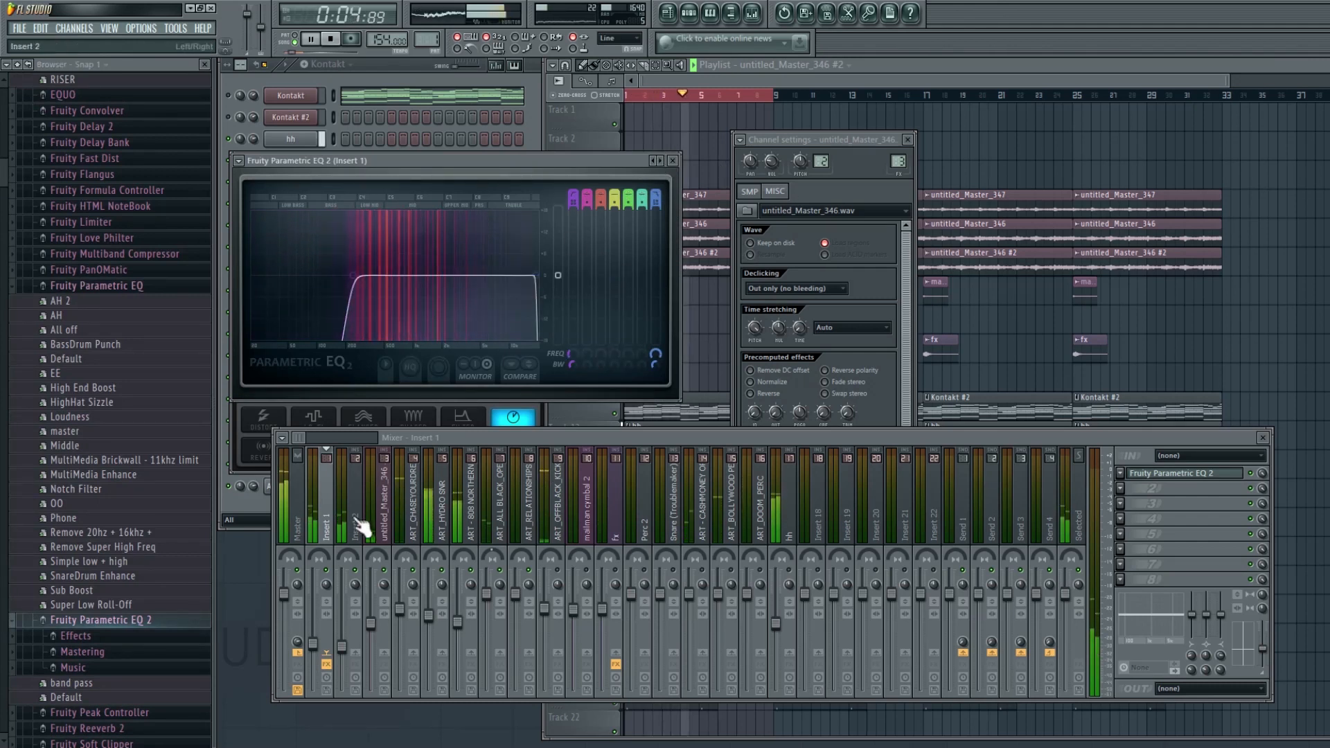
- Add Fruity Parametric EQ 2 to the Insert 2 mixer track and raise its high-pass band
left_click(357, 529)
left_click_drag(510, 369, 1183, 488)
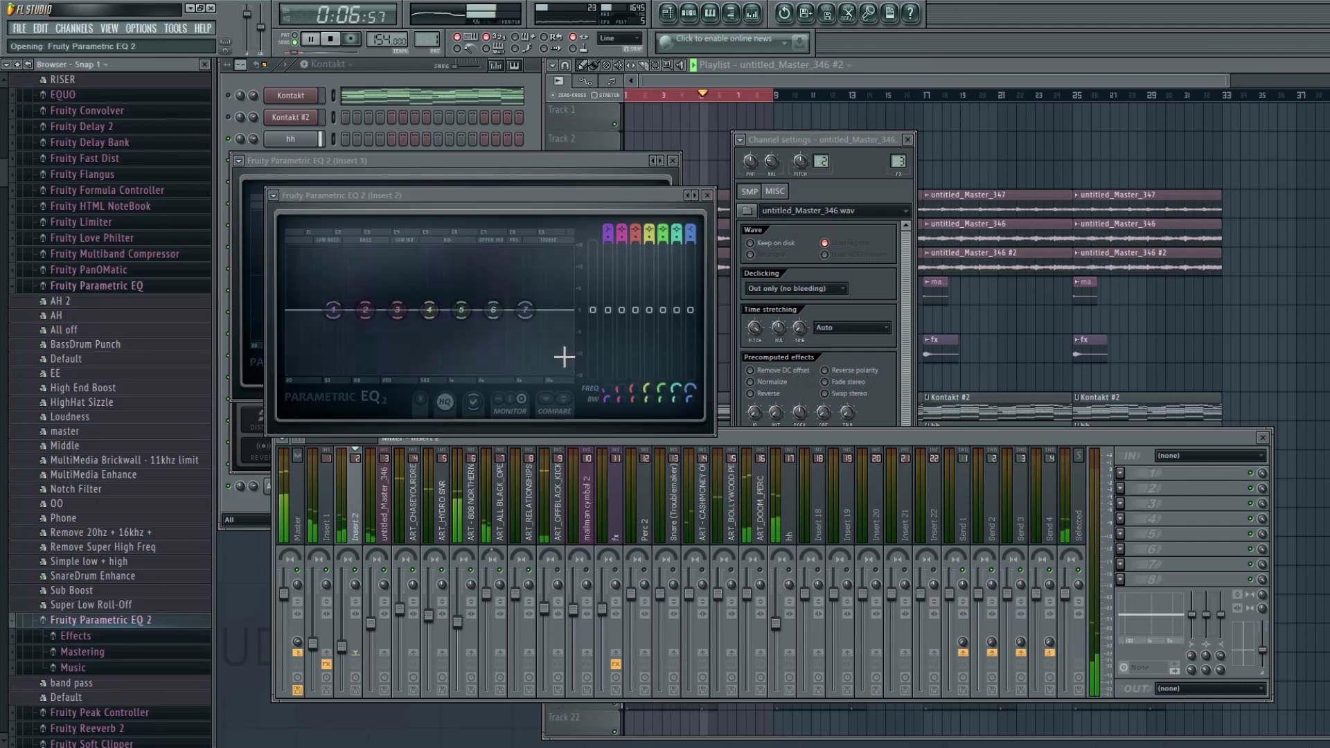
left_click(687, 196)
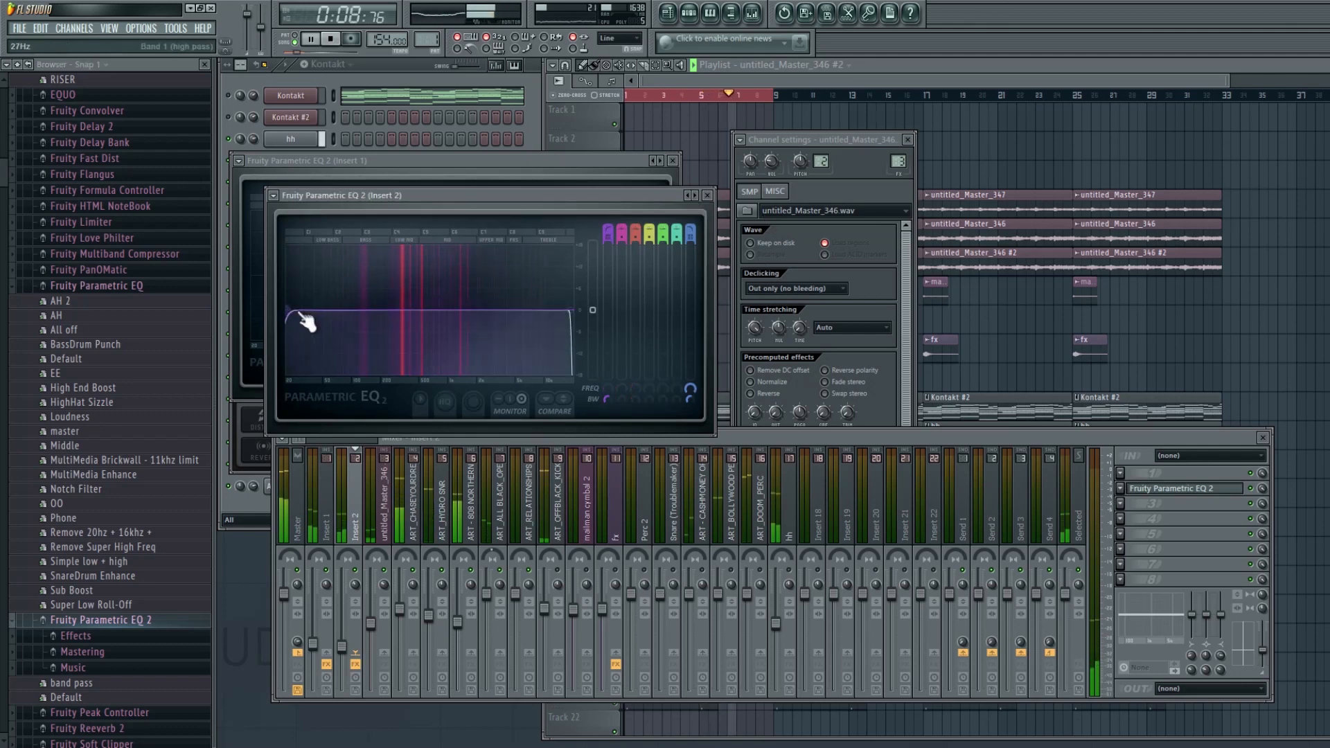
left_click_drag(300, 311, 389, 311)
left_click(383, 549)
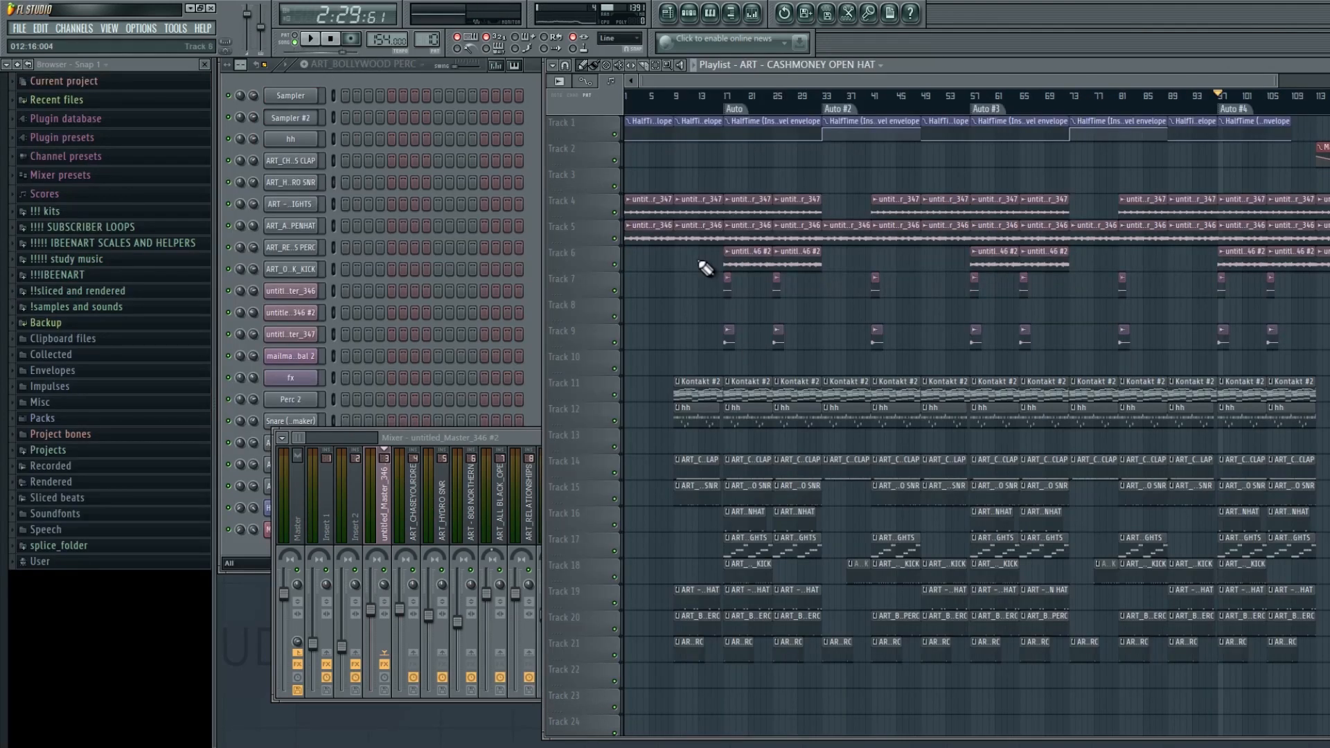
- Try to move the verse section's clips earlier in the playlist
scroll(869, 87, "up", 2)
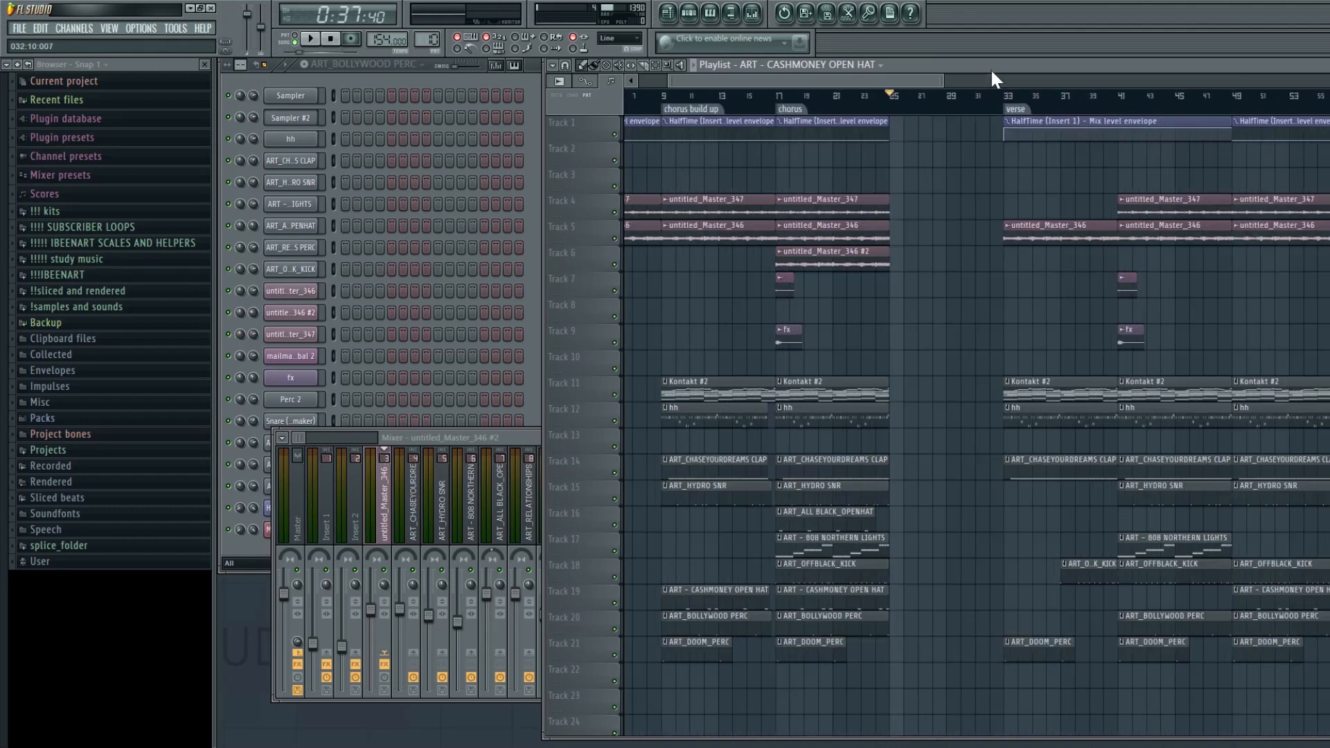
scroll(987, 79, "up", 2)
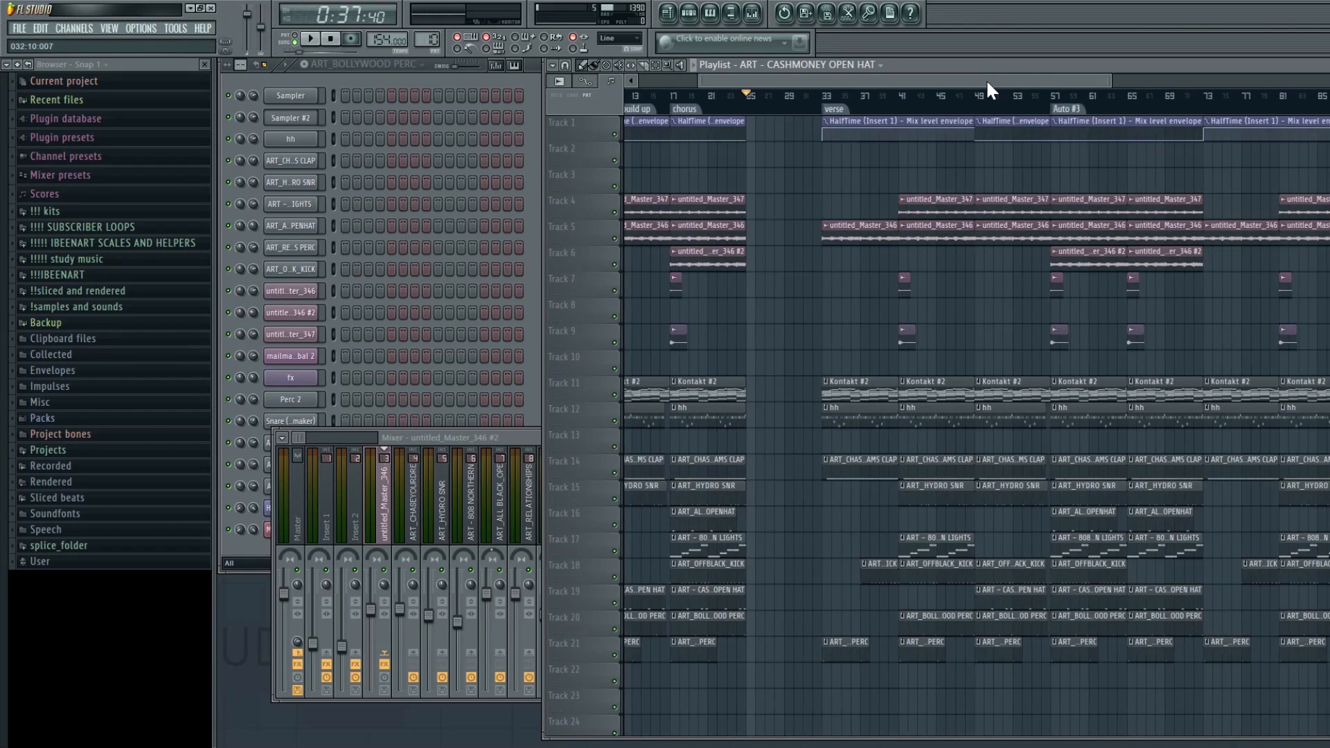
left_click(826, 109)
double_click(826, 109)
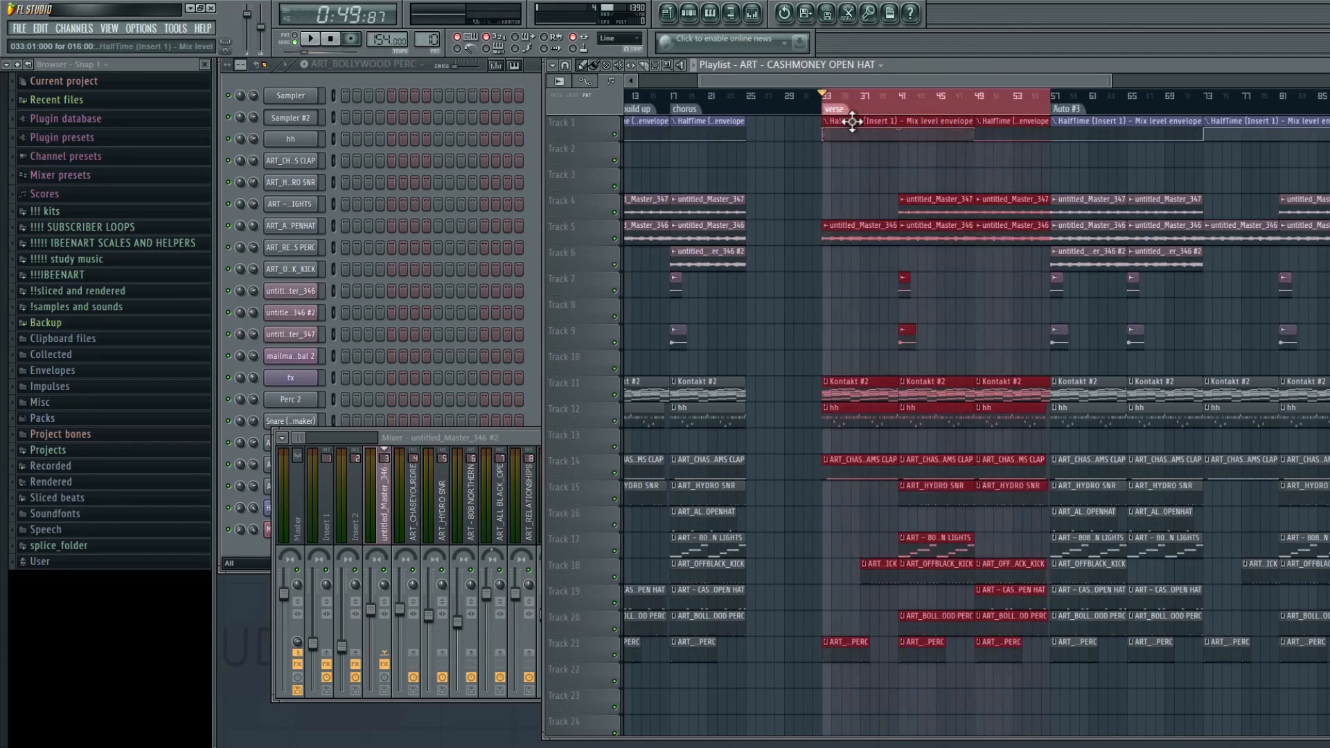
left_click_drag(847, 118, 783, 125)
key("ctrl+z")
- Undo the recent playlist edits, stepping back through the undo history
left_click(821, 164, "ctrl")
left_click(826, 171, "ctrl")
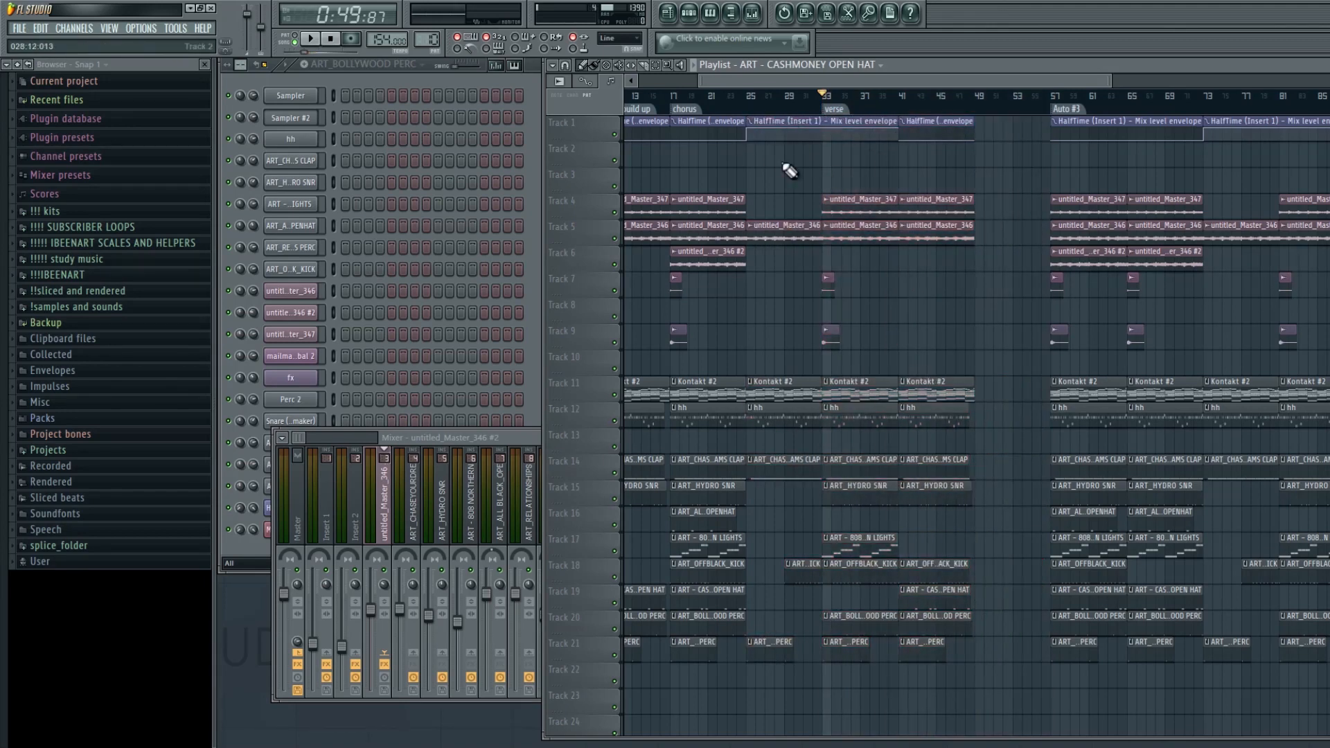
scroll(908, 111, "up", 3)
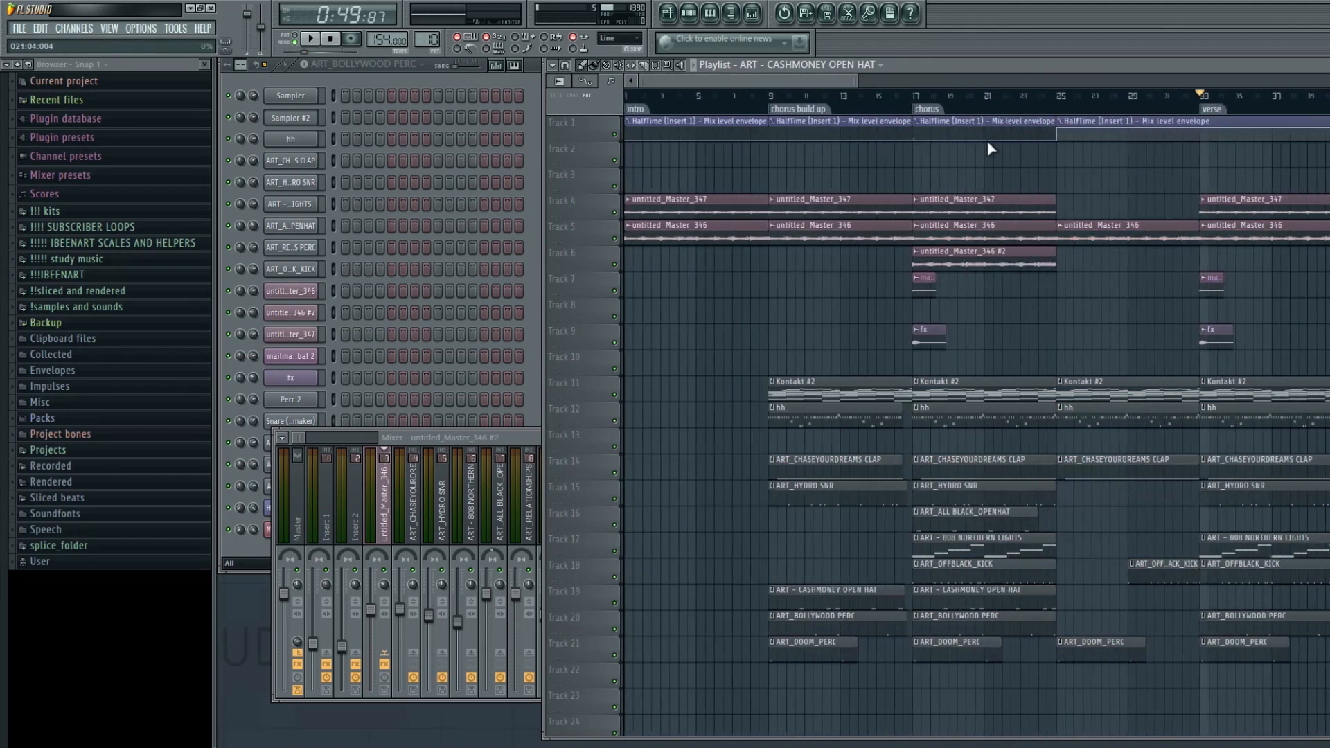
scroll(1041, 99, "down", 2)
key("ctrl+z")
key("ctrl+z")
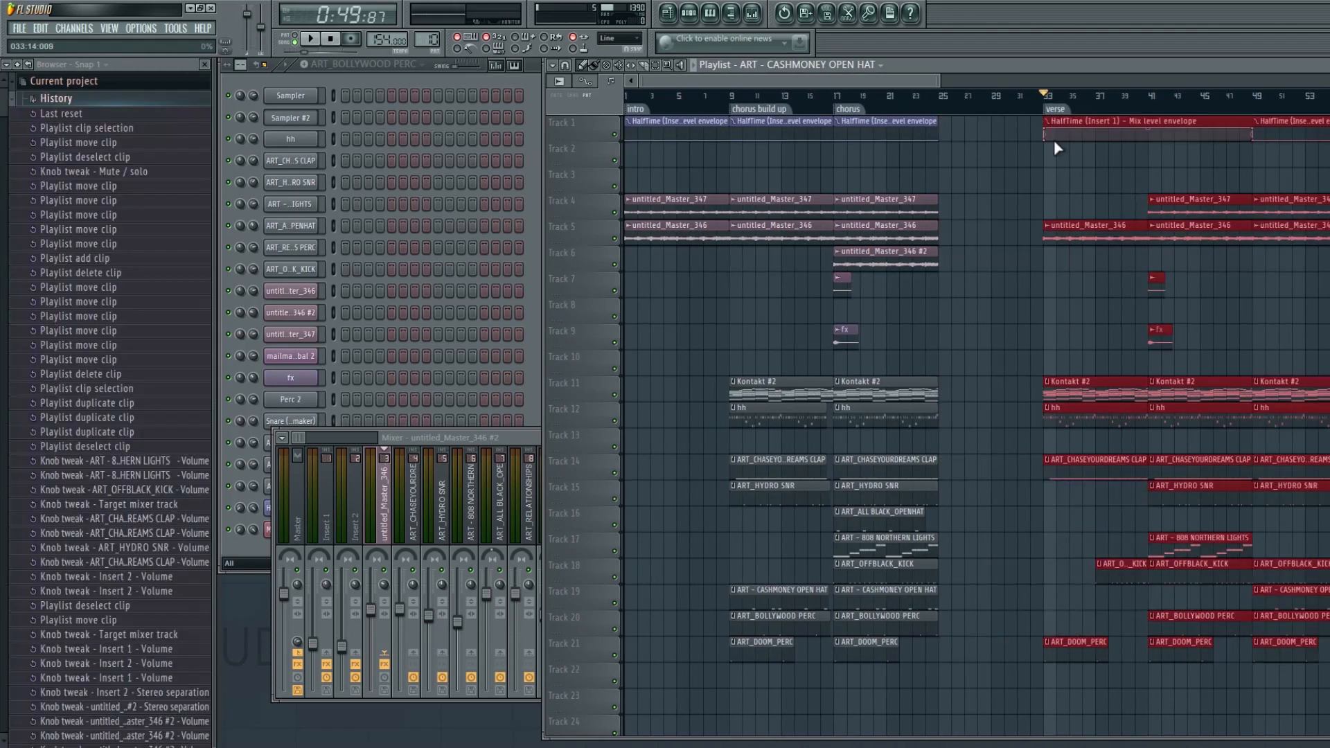
key("ctrl+alt+z")
key("ctrl+alt+z")
- Position the playhead just before the Auto #3 section and play the arrangement
left_click(927, 102)
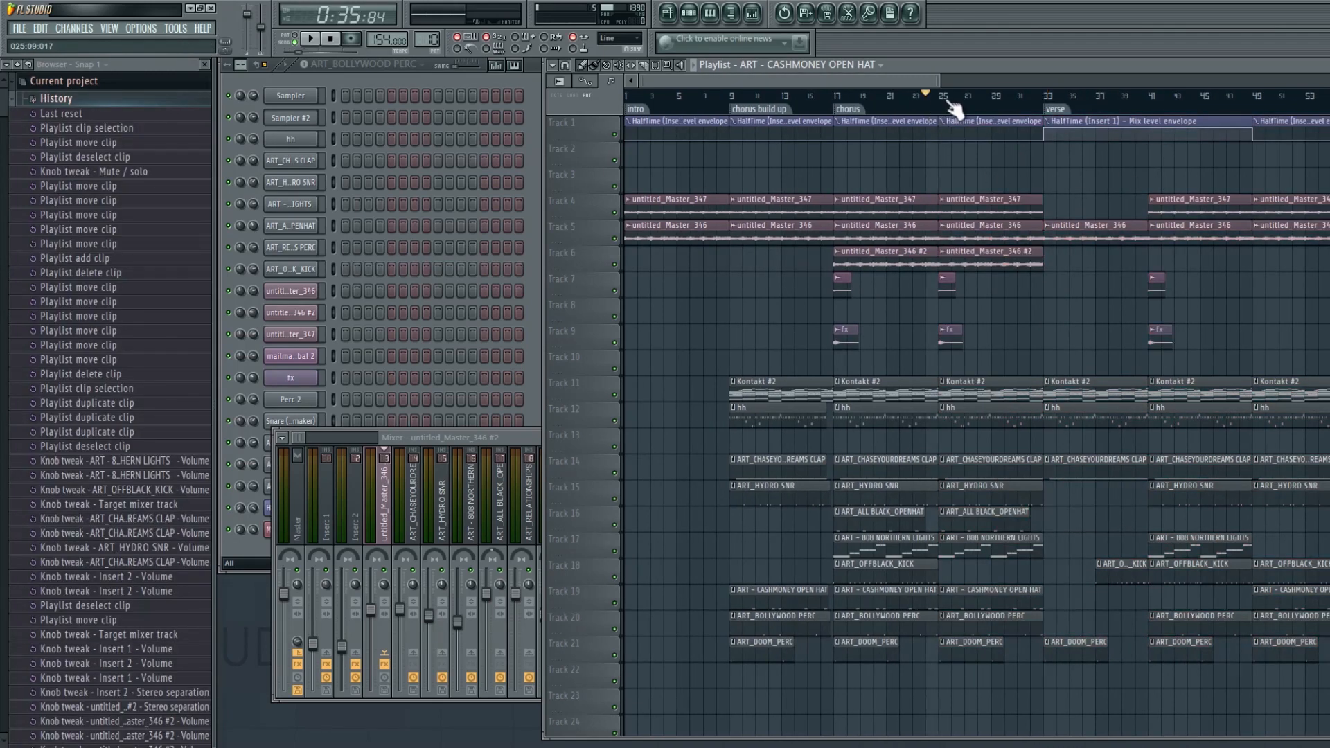
left_click_drag(992, 103, 1063, 135)
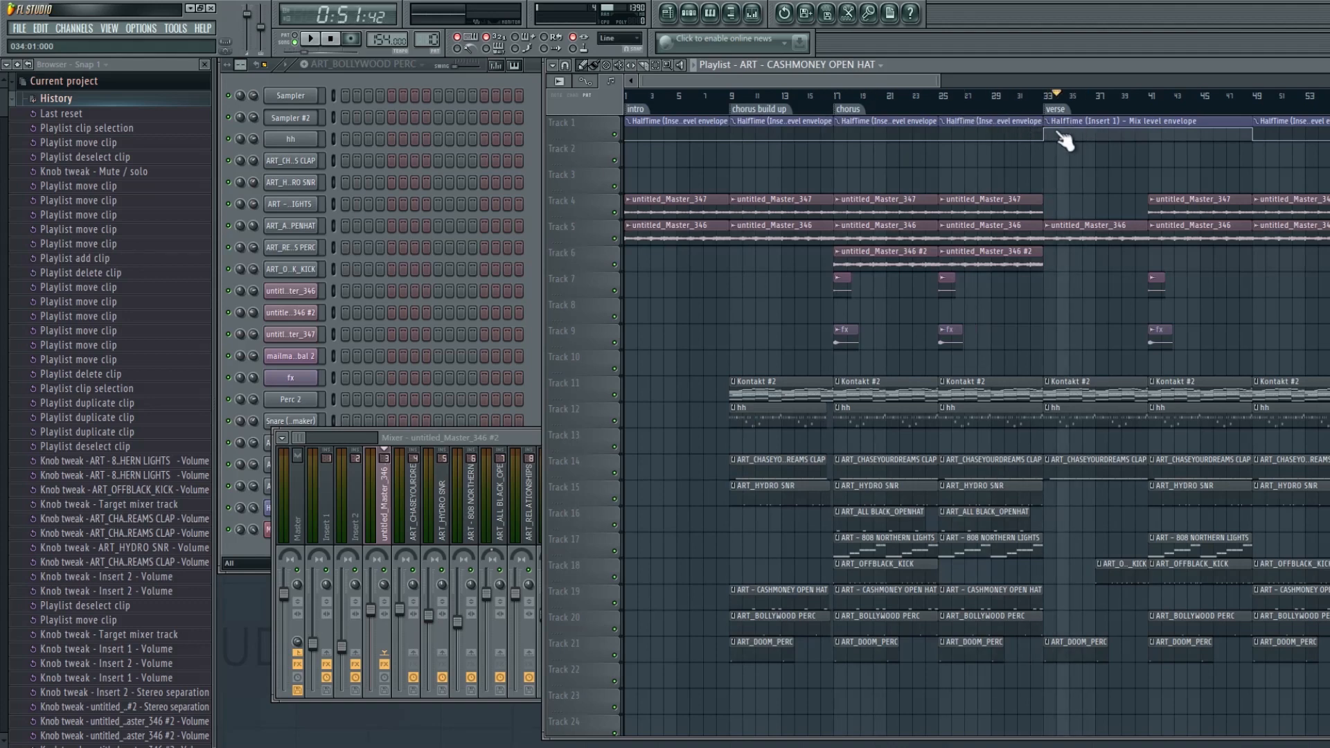
left_click_drag(938, 80, 967, 80)
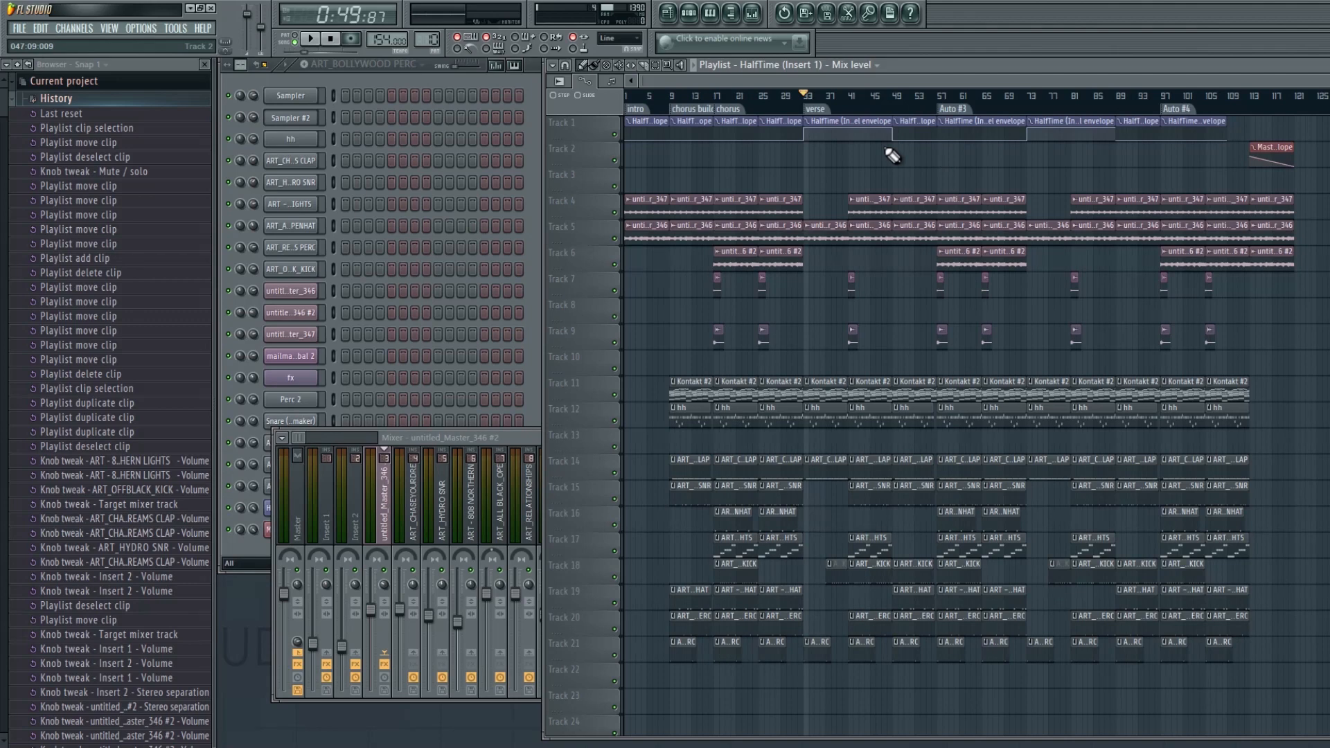
left_click(781, 95)
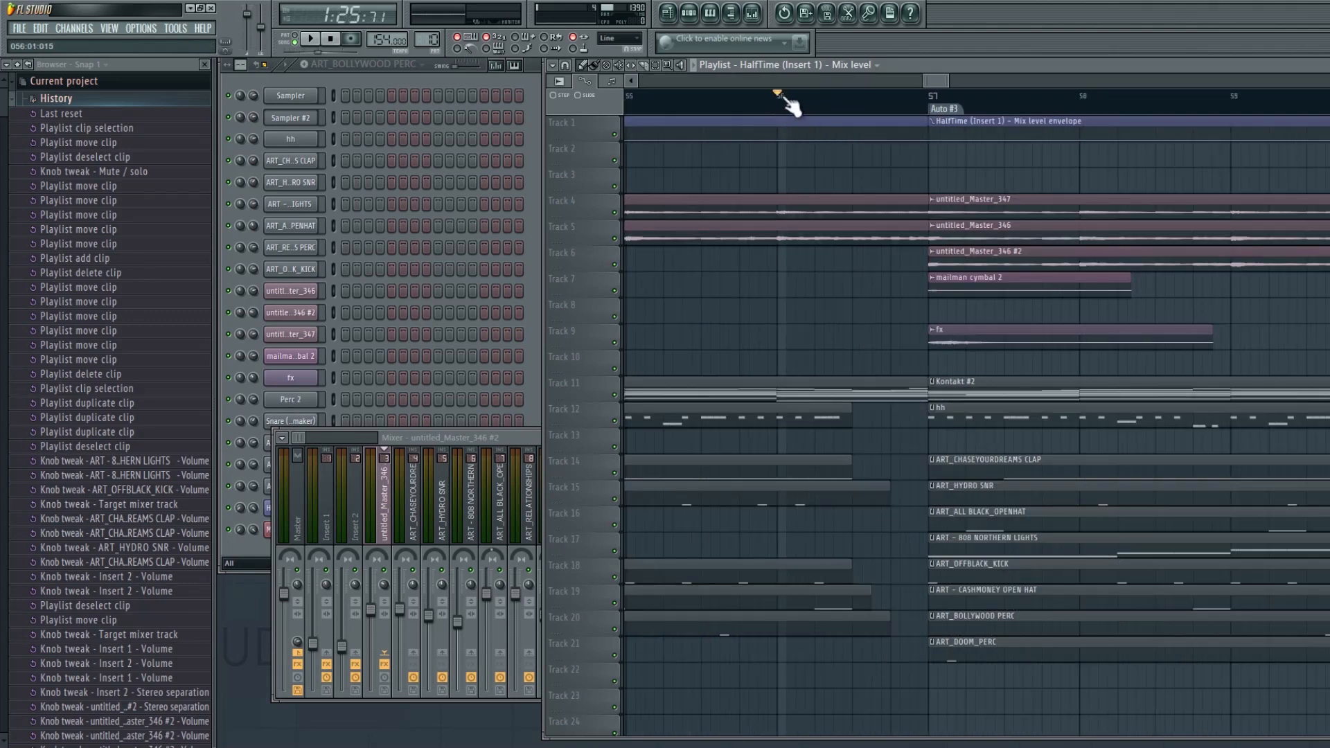
scroll(826, 94, "down", 1)
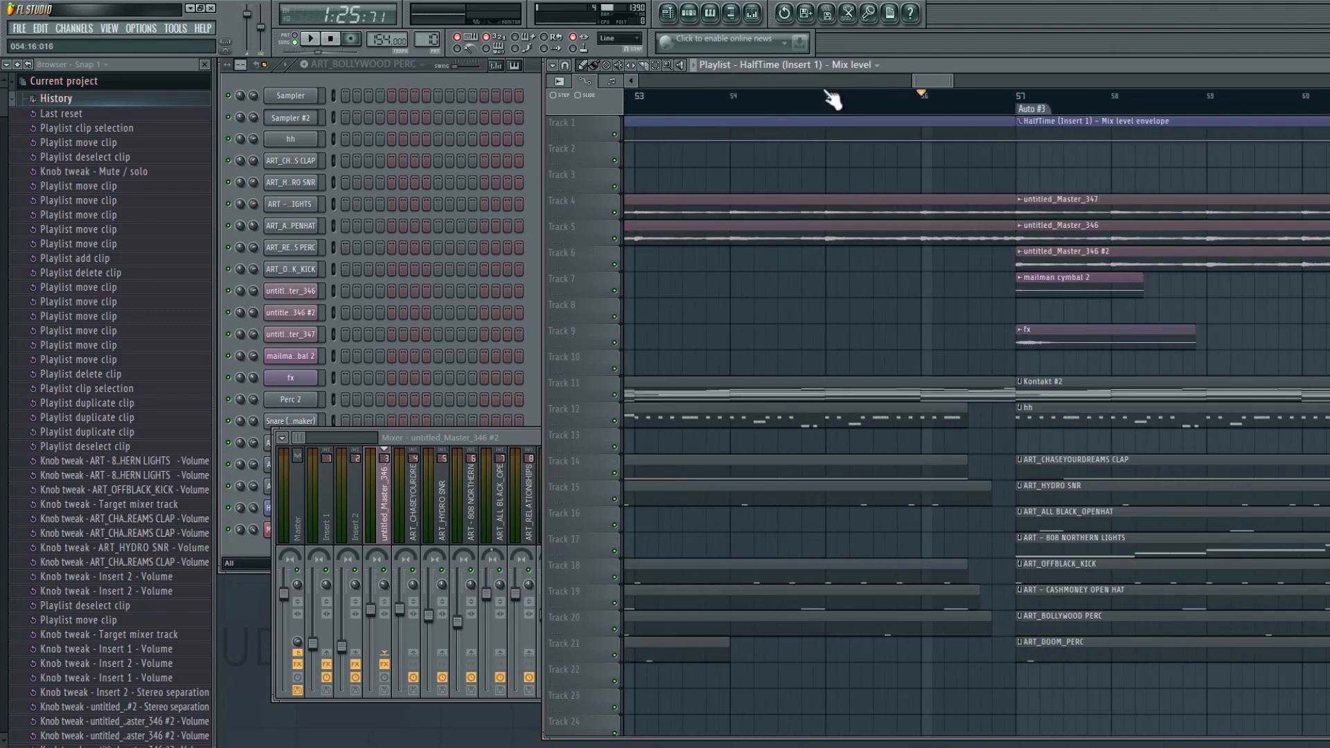
left_click(642, 100)
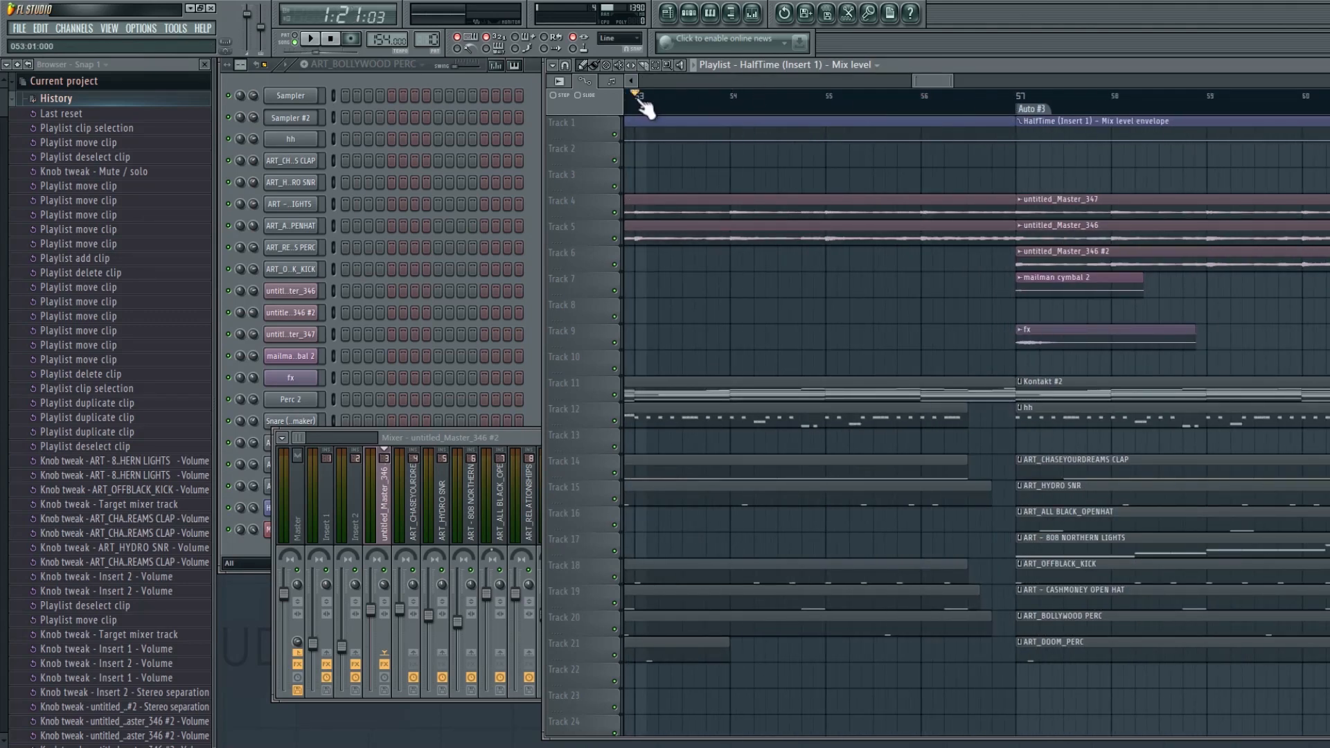
key("space")
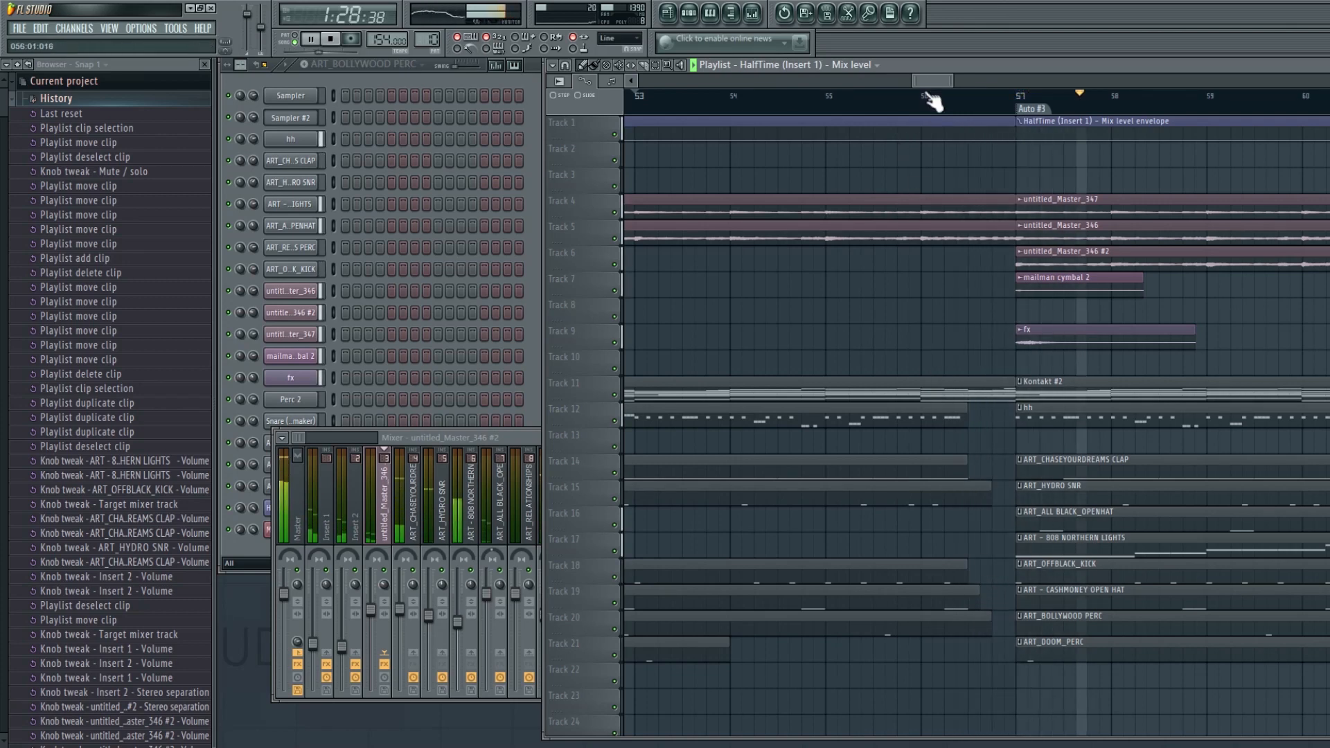
scroll(929, 97, "down", 3)
scroll(929, 97, "down", 3)
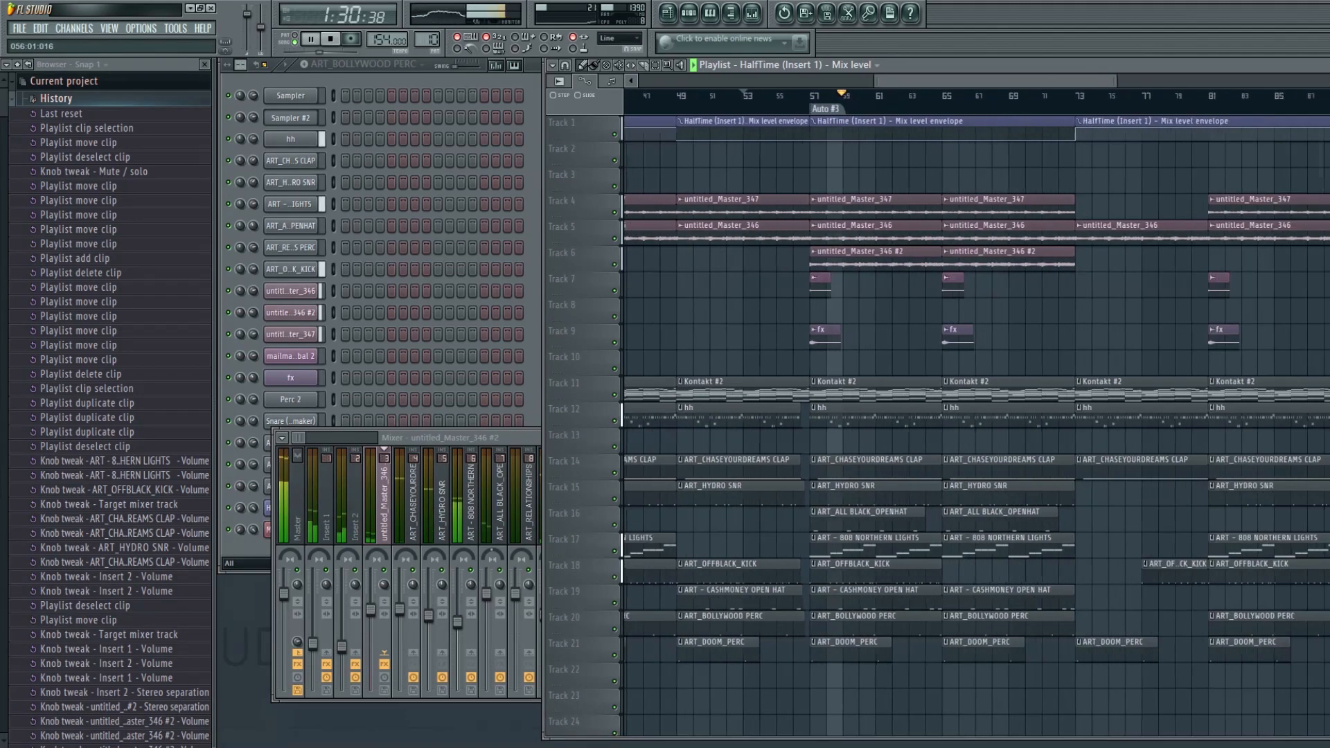